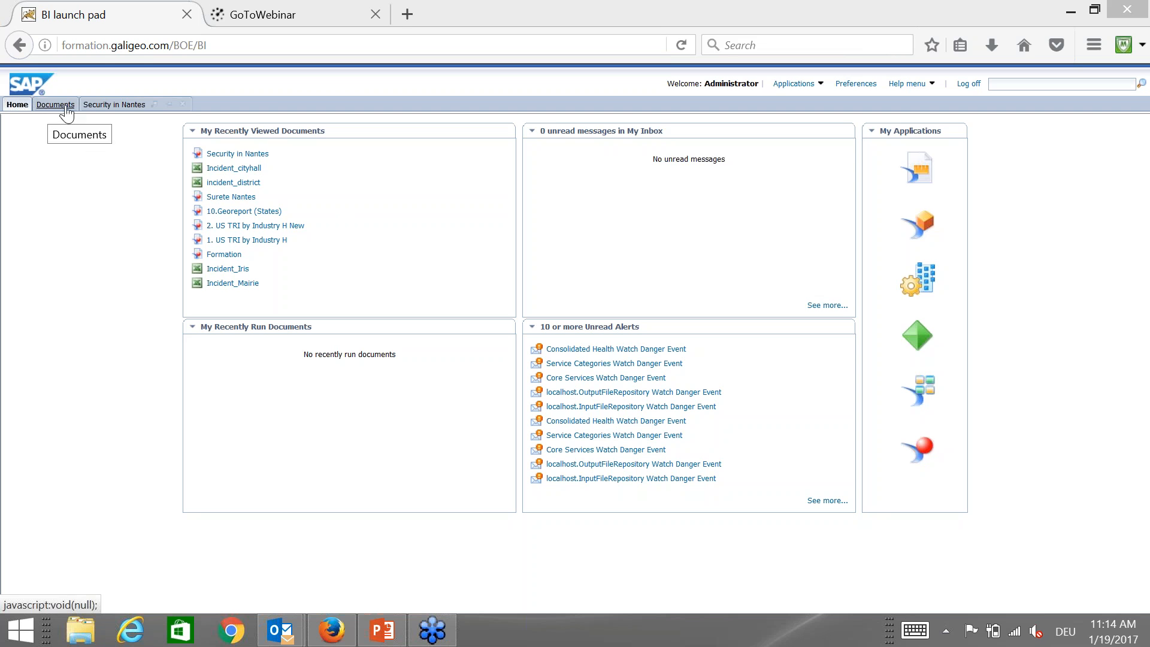
# Try to open the Security in Nantes document and reload the launch pad at formation.galigeo.com/BOE/BI
pyautogui.click(263, 157)
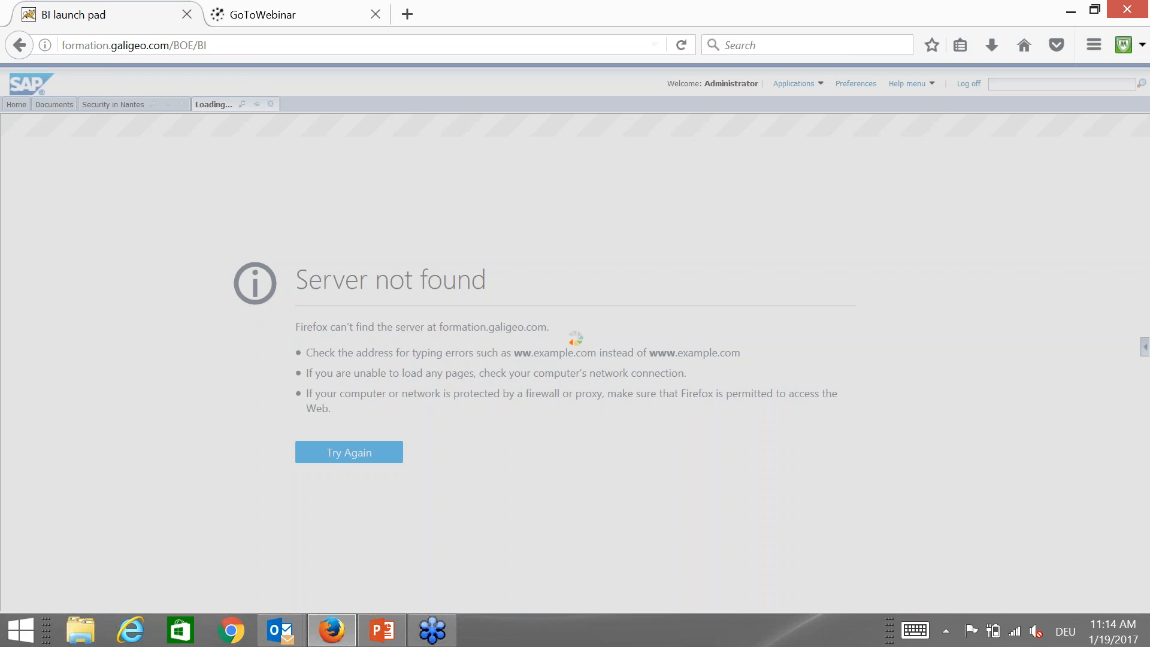
pyautogui.click(244, 40)
pyautogui.press('Return')
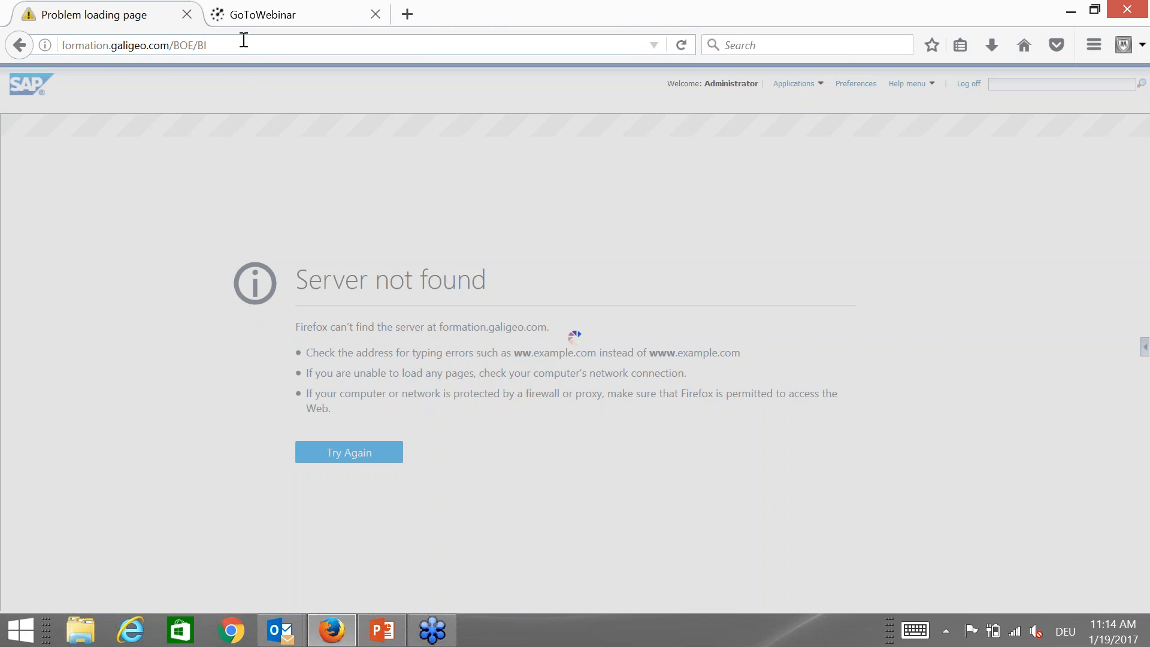
pyautogui.click(244, 40)
pyautogui.press('Return')
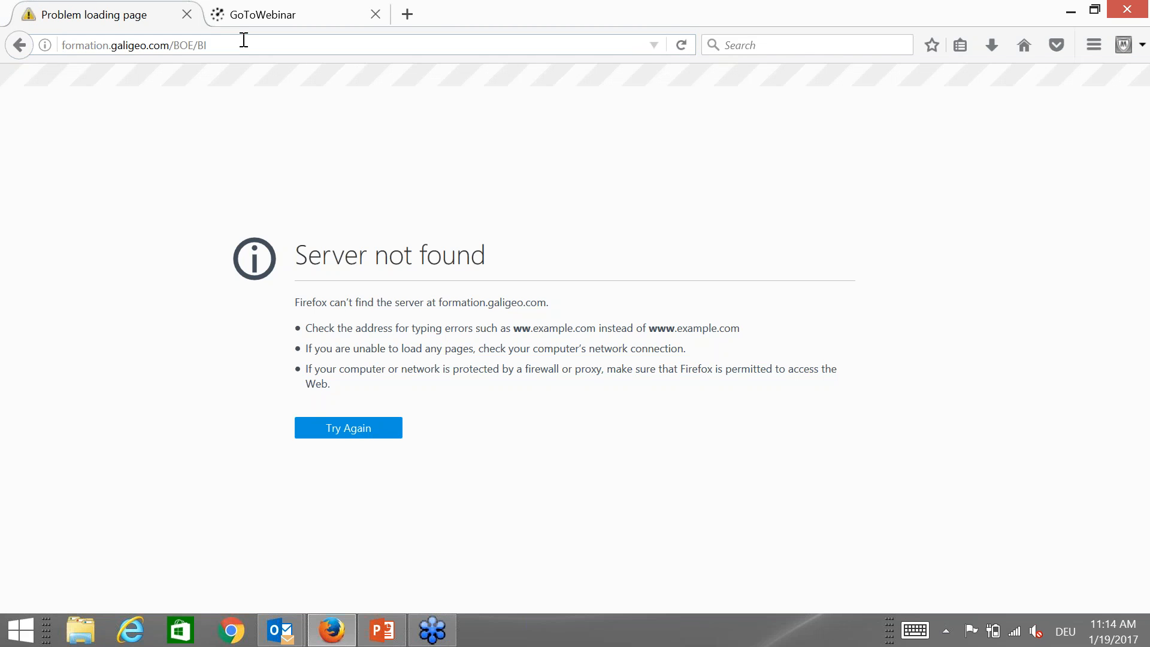
pyautogui.click(243, 40)
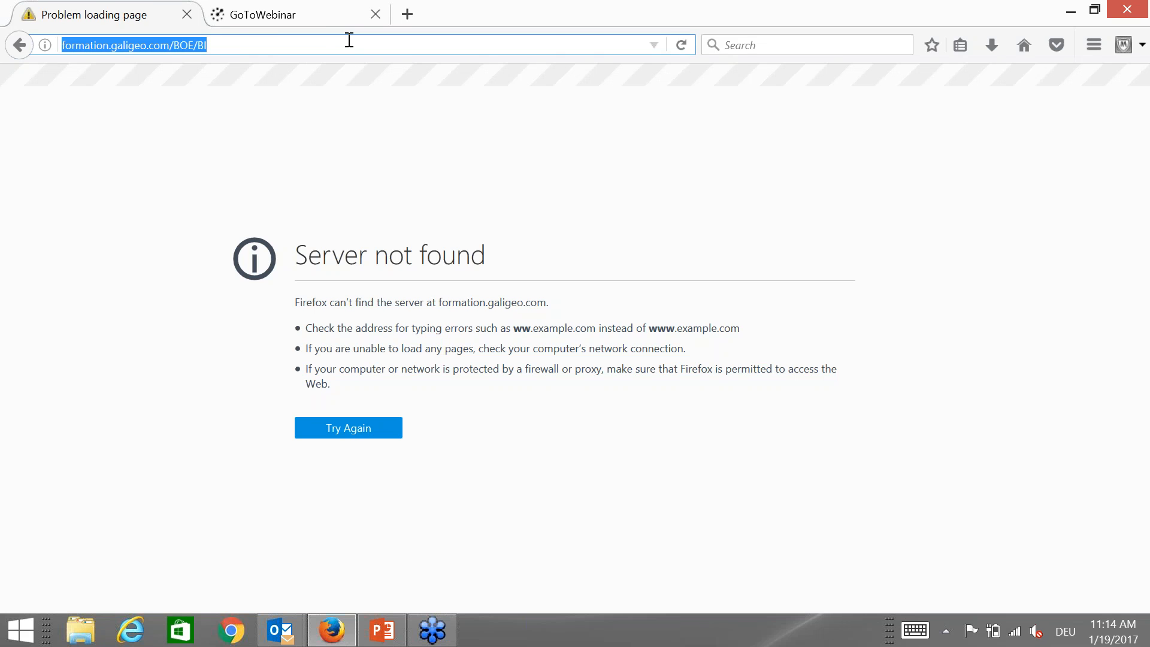
pyautogui.press('Return')
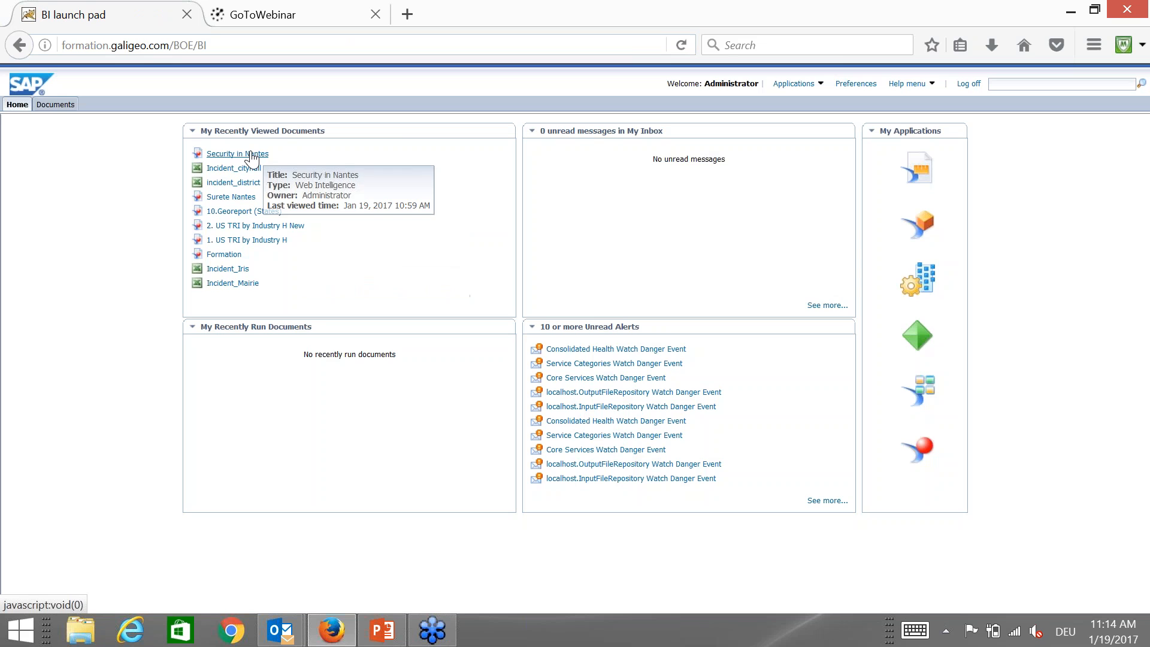
# Open the Security in Nantes document from the recently viewed documents and show its Map report
pyautogui.click(252, 154)
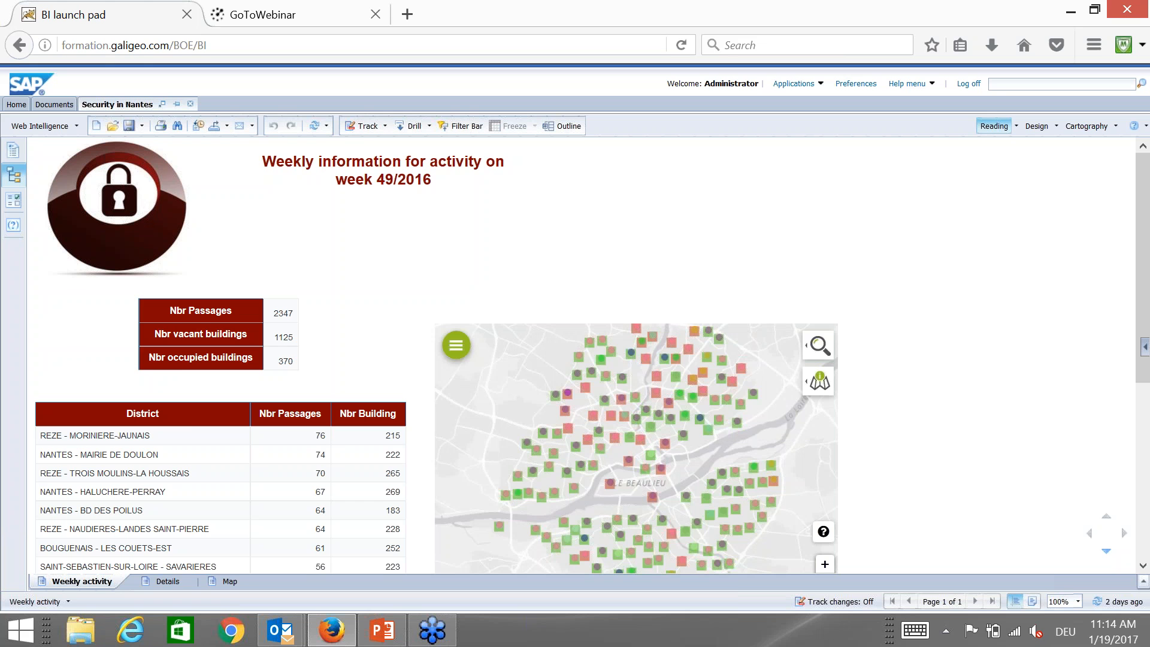
pyautogui.click(231, 583)
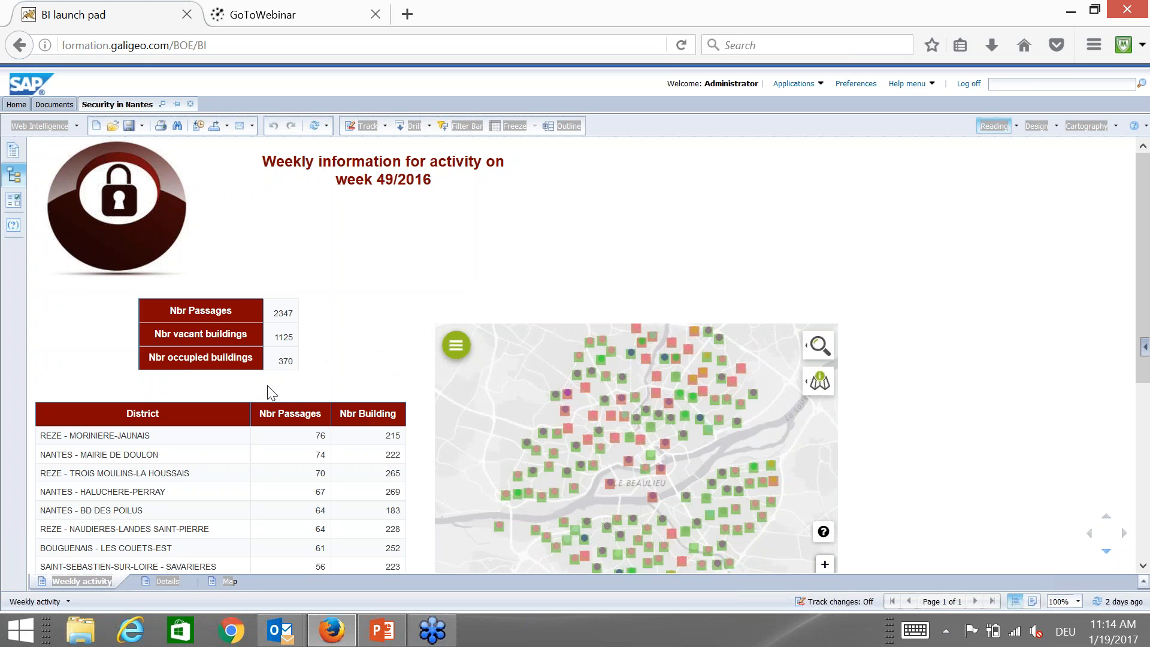
pyautogui.scroll(-1, 267, 386)
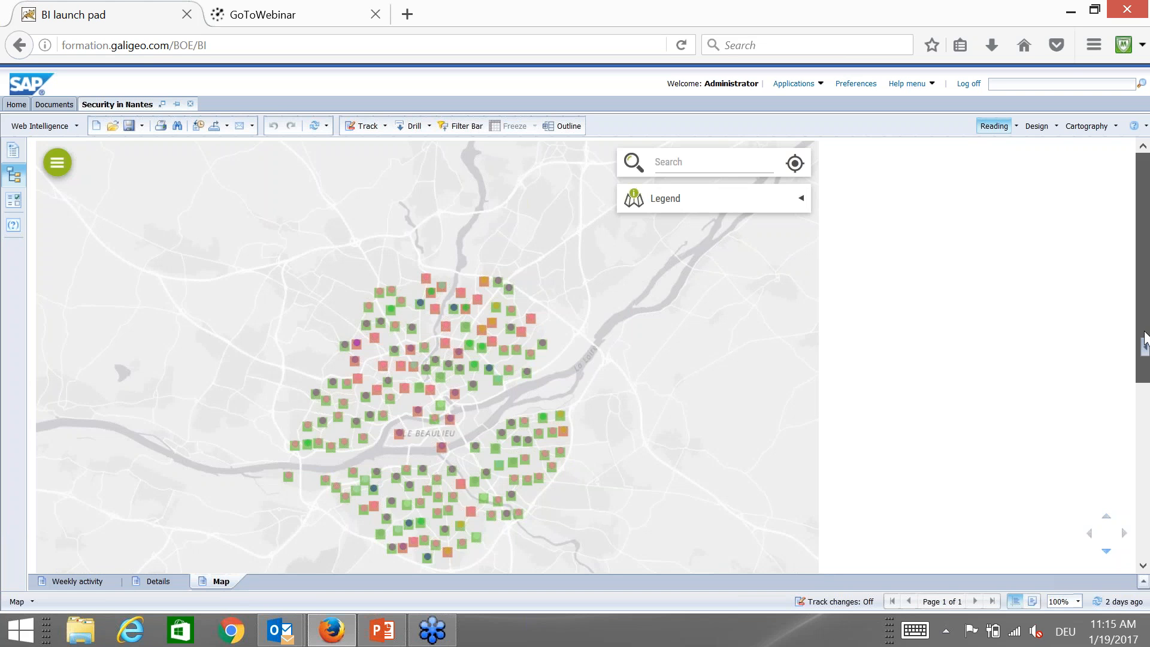
pyautogui.scroll(-1, 1144, 342)
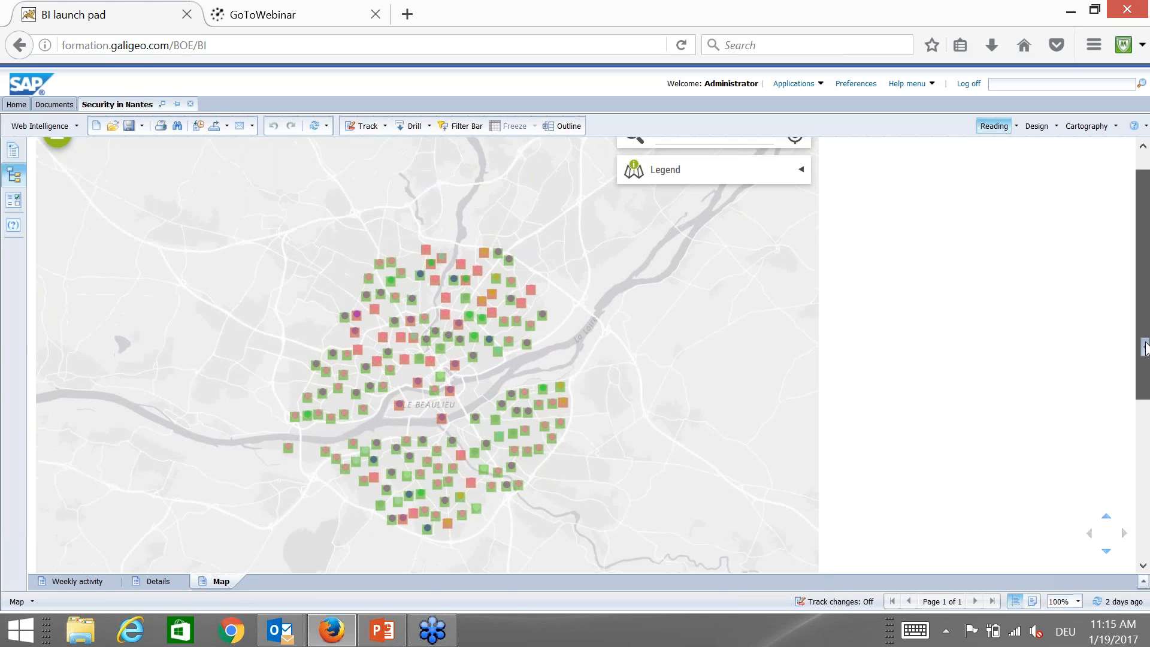
pyautogui.scroll(1, 1145, 295)
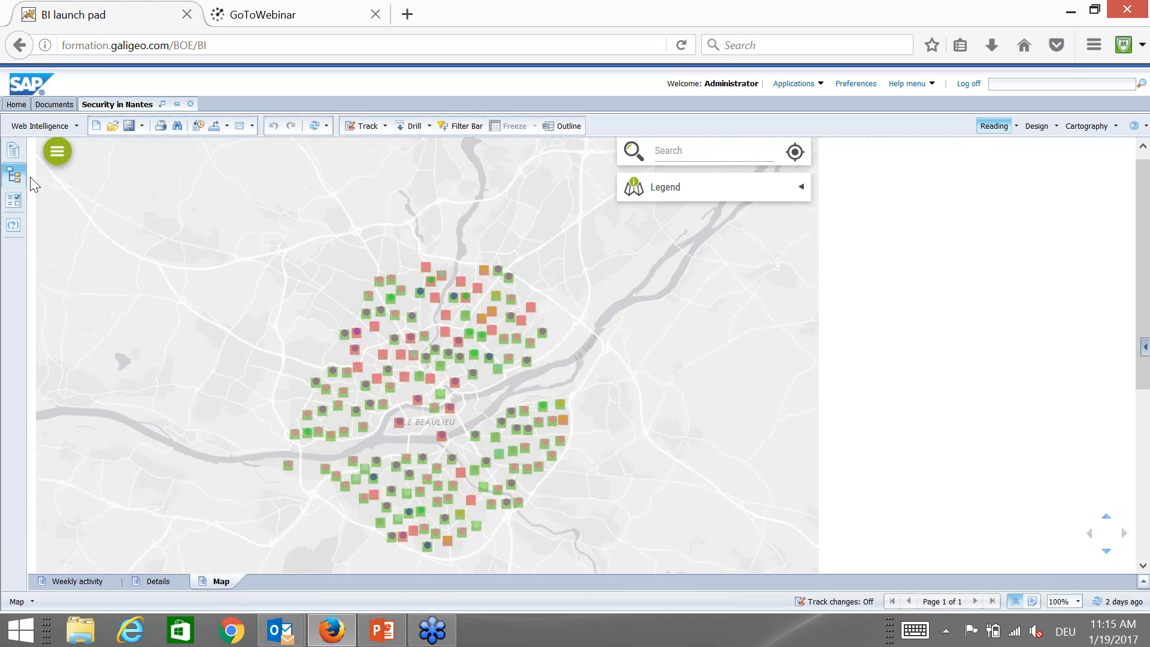
# Expand the map legend and switch the Occupied buildings of the Vacancy layer off and back on
pyautogui.click(58, 153)
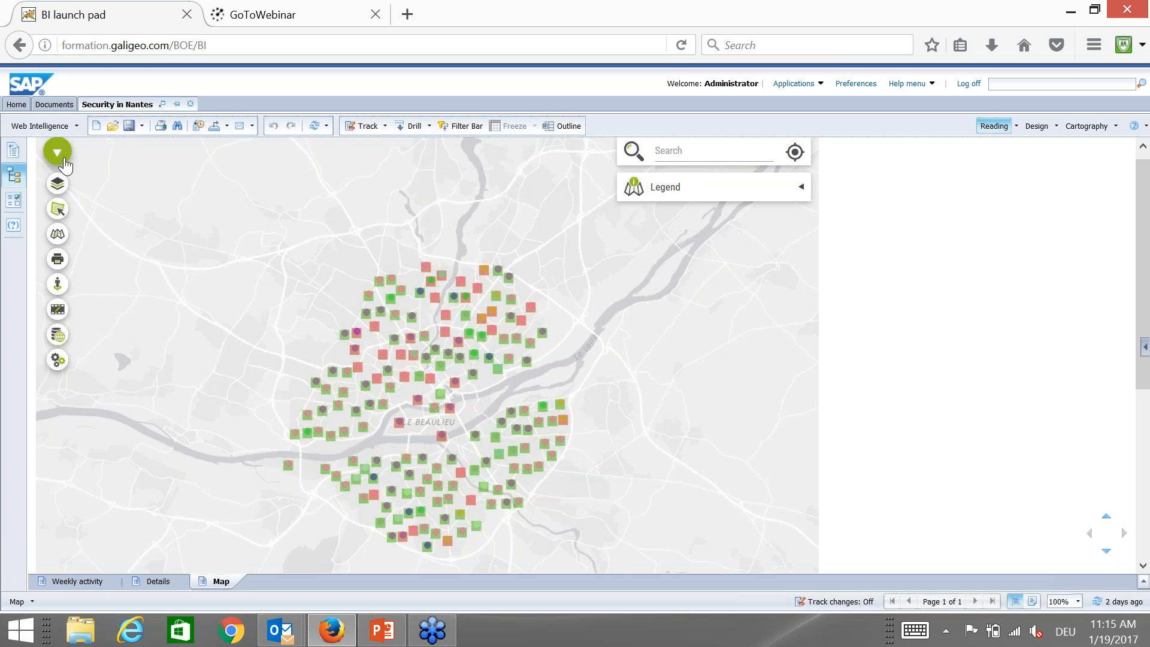
pyautogui.click(64, 161)
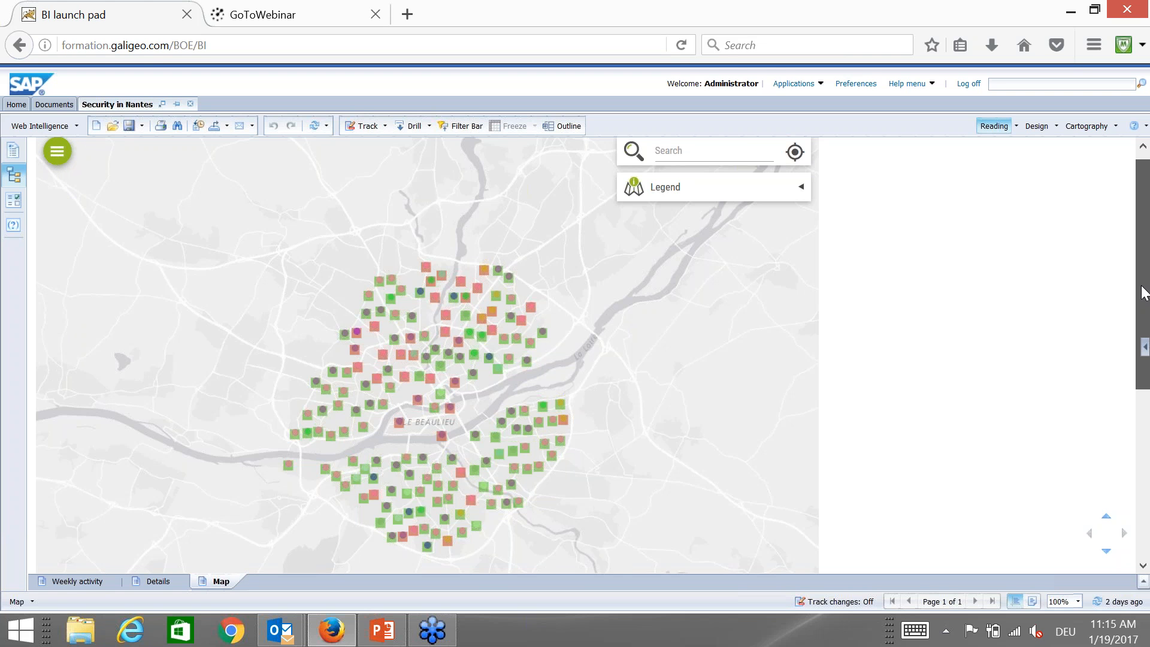
pyautogui.scroll(1, 1141, 281)
pyautogui.click(665, 197)
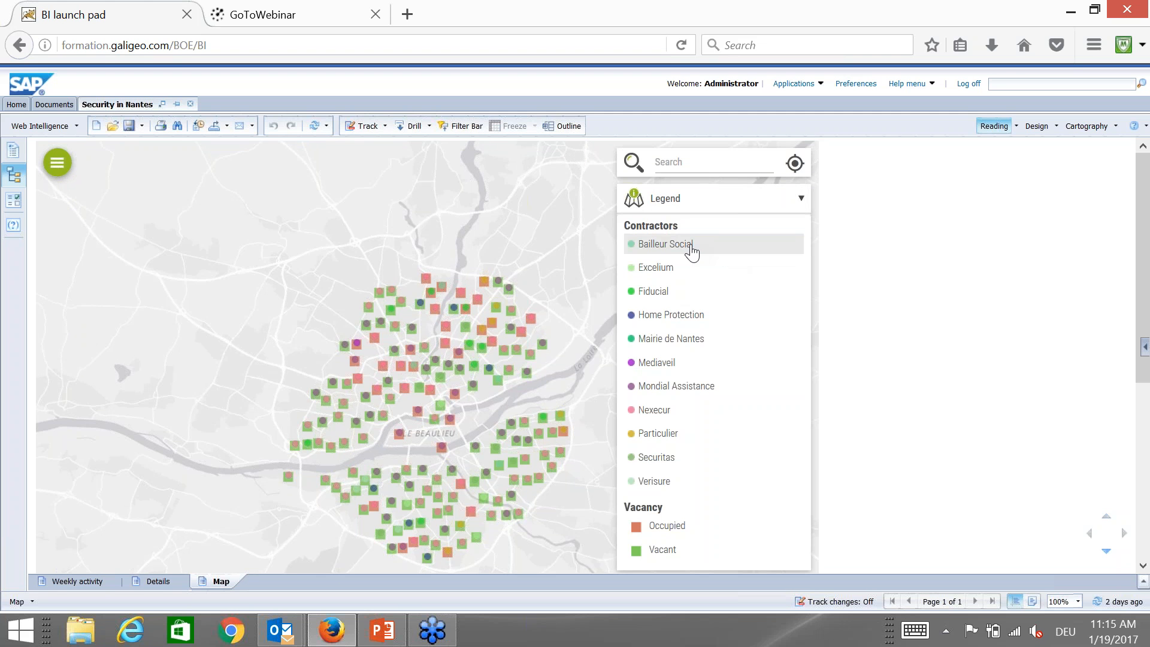
pyautogui.click(693, 532)
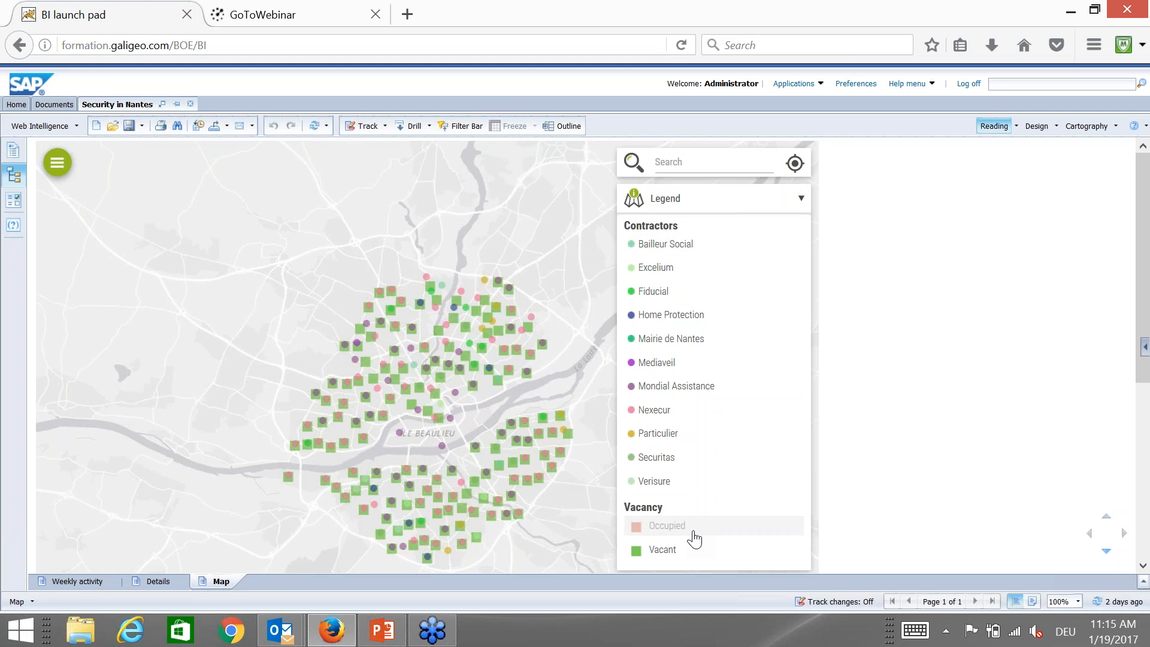
pyautogui.click(692, 533)
# Open the map's layer list and briefly show the Nbr of Passages and Nbs of Buildings district layers, one after the other
pyautogui.click(58, 162)
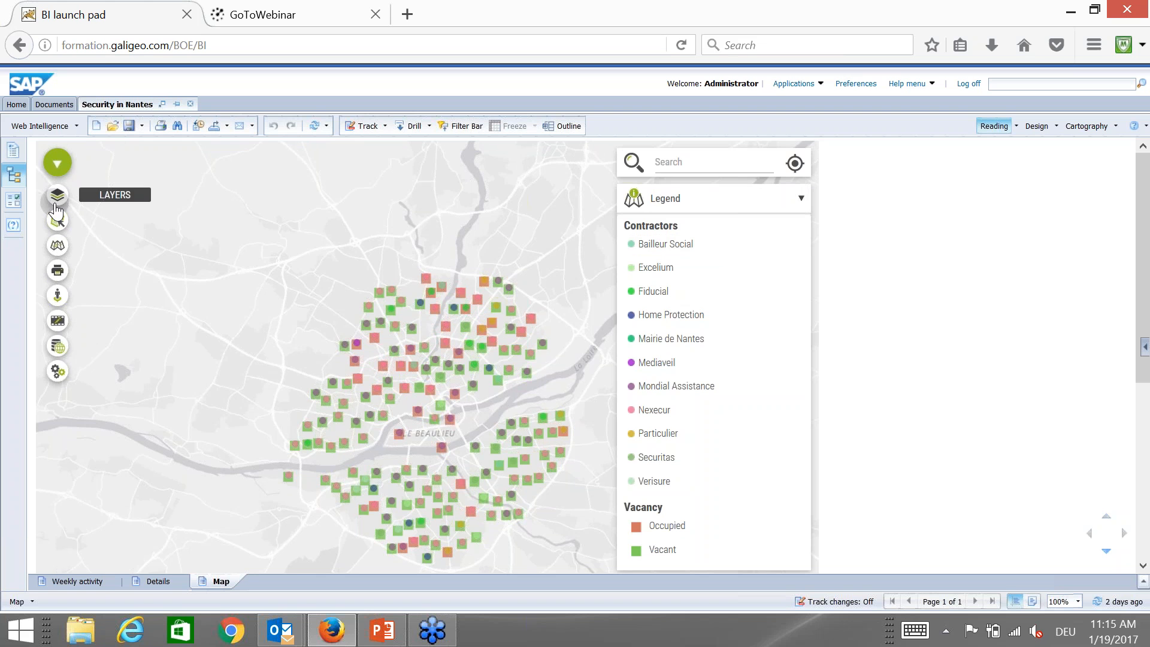
pyautogui.click(57, 196)
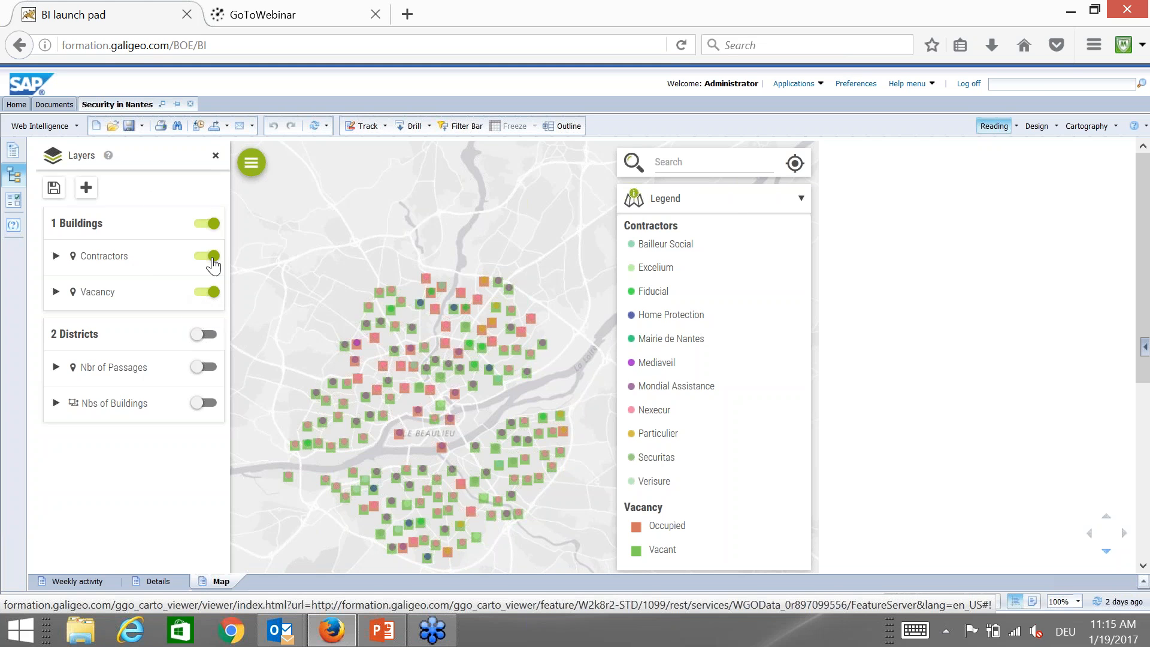
pyautogui.click(211, 368)
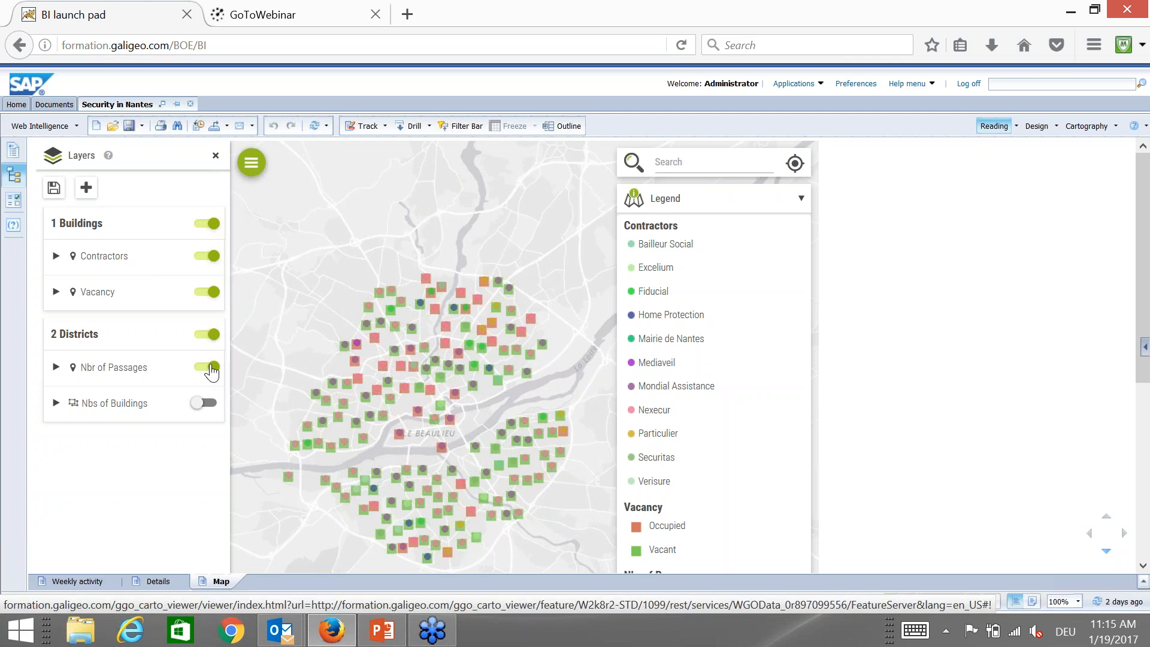
pyautogui.click(202, 368)
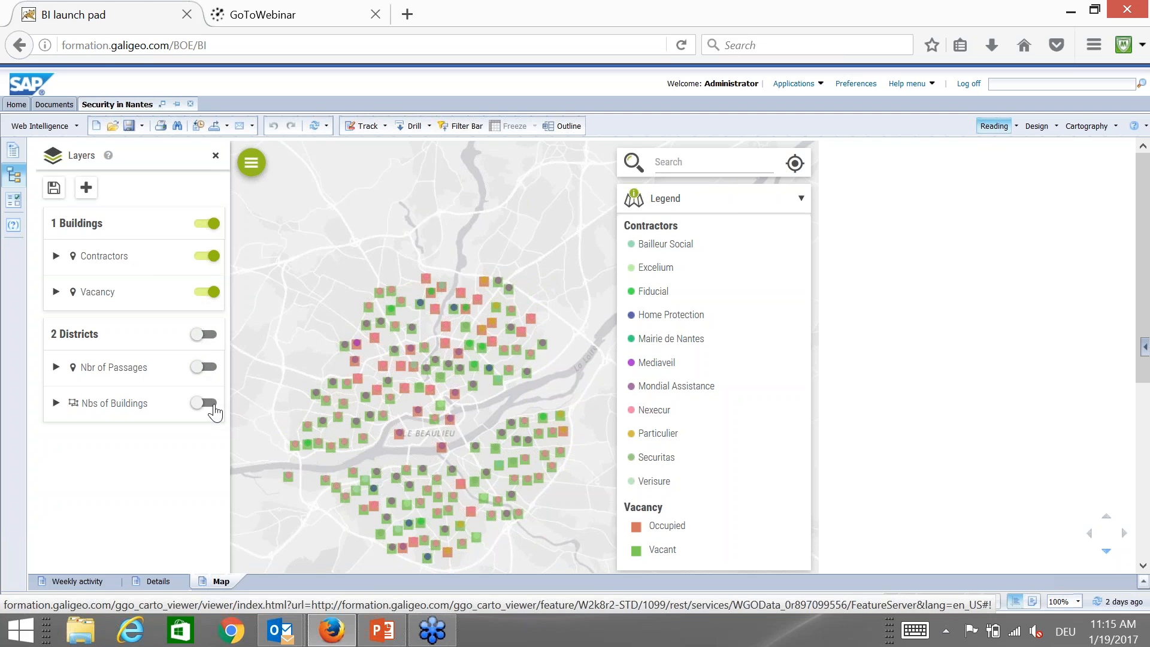
pyautogui.click(213, 404)
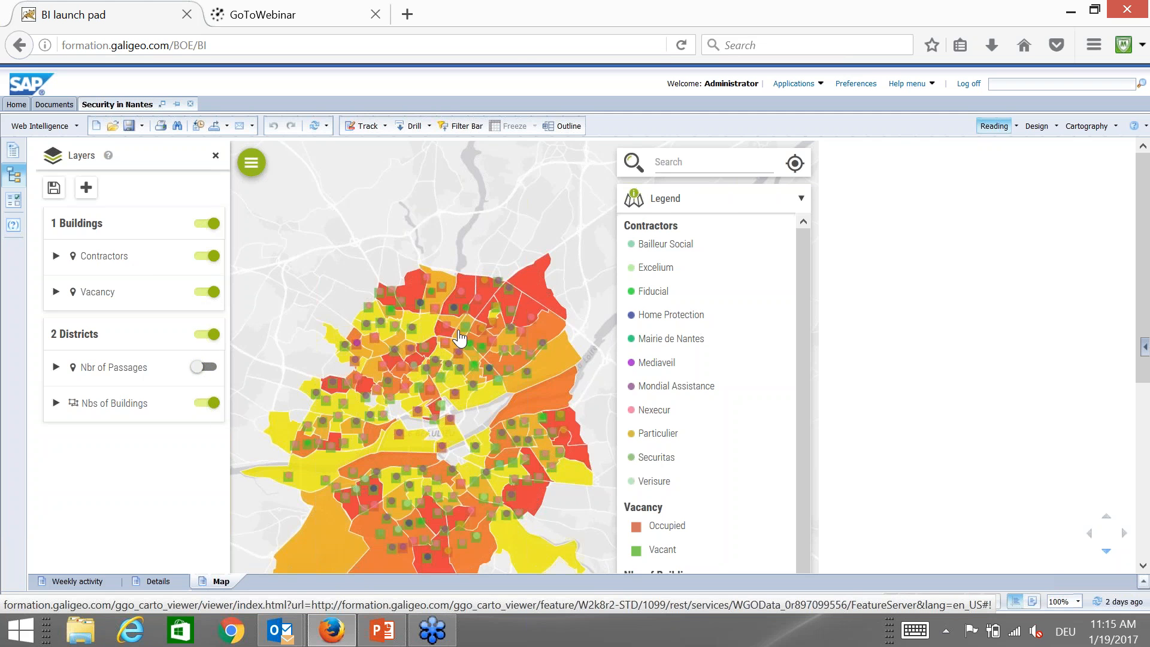
pyautogui.click(209, 401)
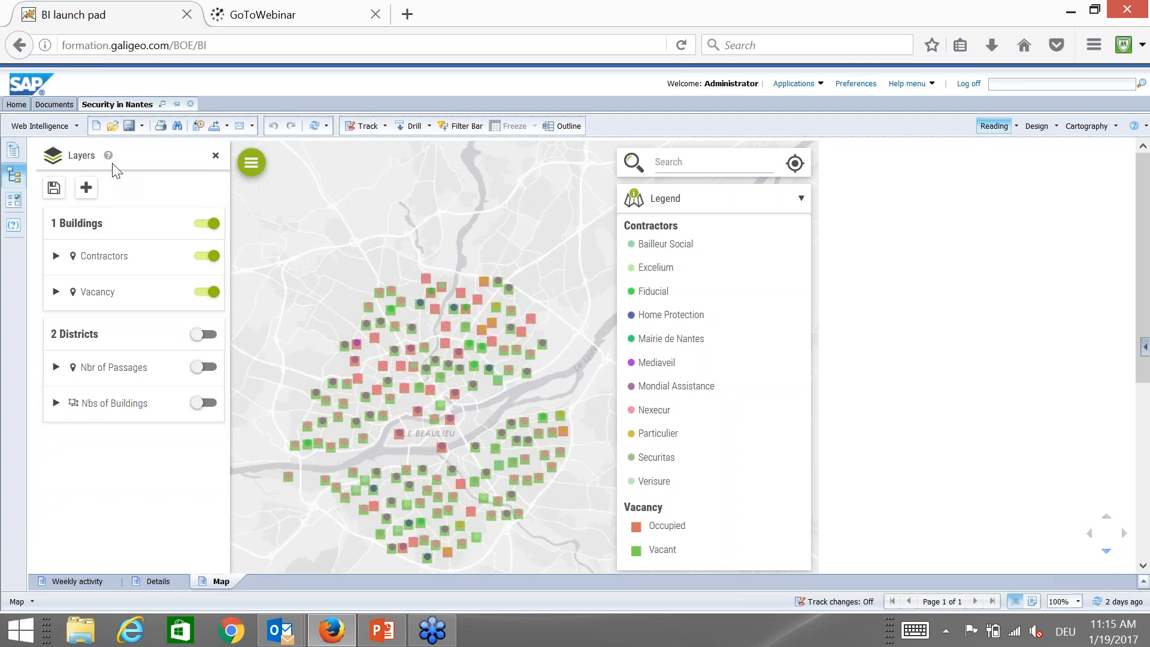
# Collapse the map's legend and search widgets and recentre the map on the buildings
pyautogui.moveTo(109, 157)
pyautogui.moveTo(632, 206)
pyautogui.moveTo(636, 172)
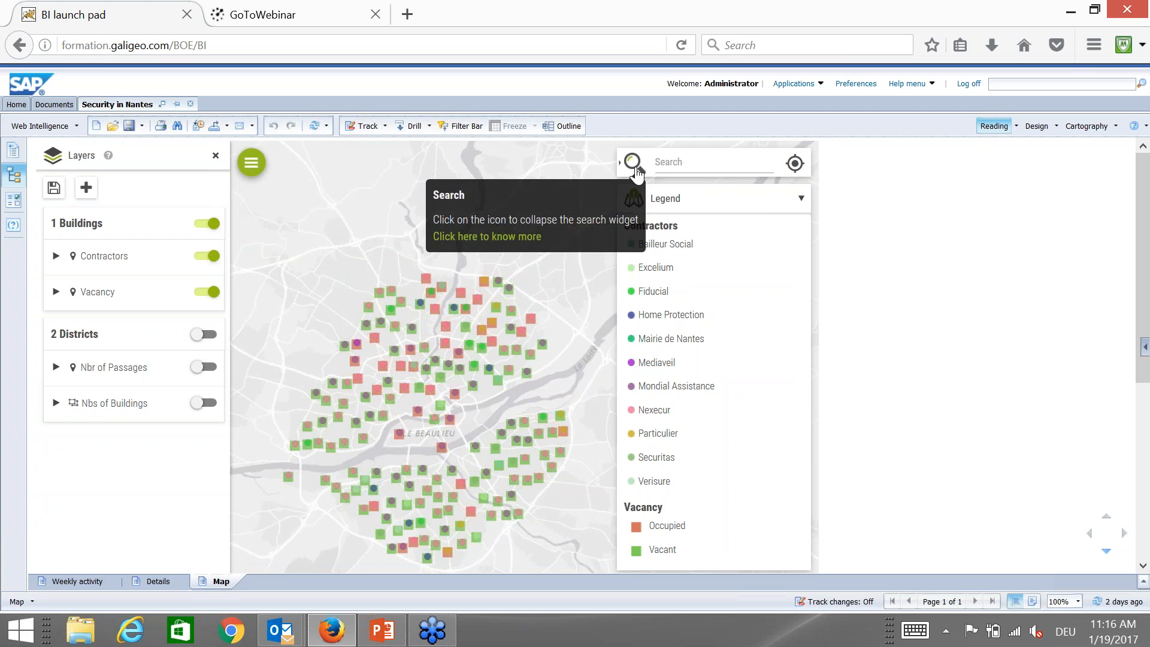
pyautogui.click(639, 210)
pyautogui.click(636, 172)
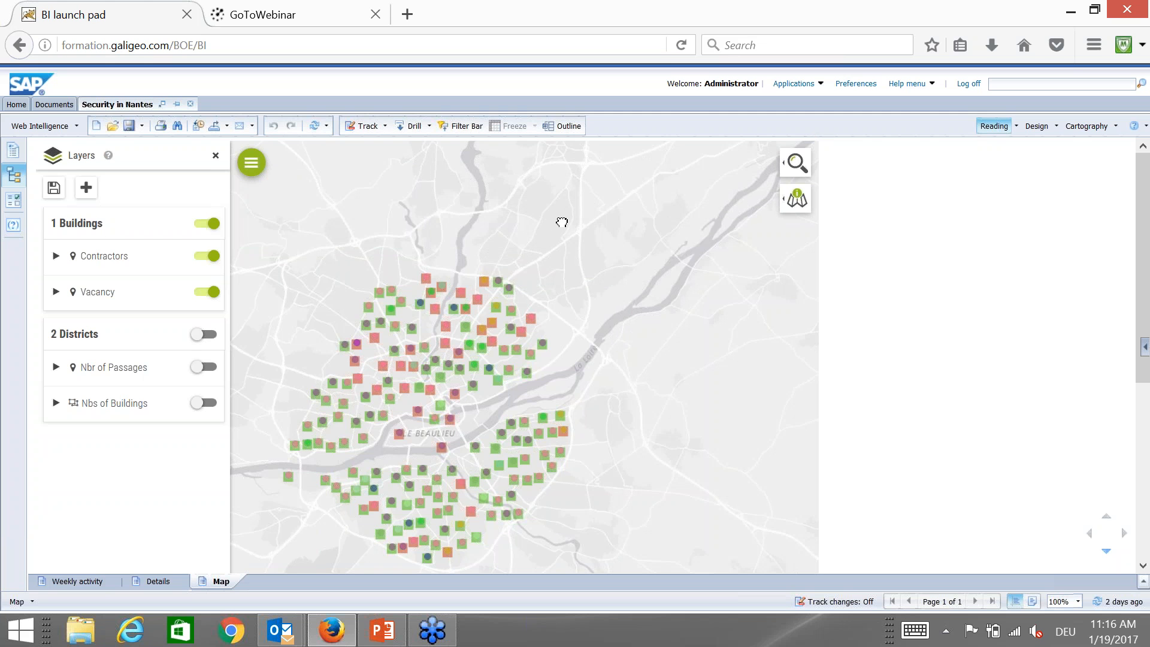
pyautogui.moveTo(562, 222); pyautogui.dragTo(595, 198)
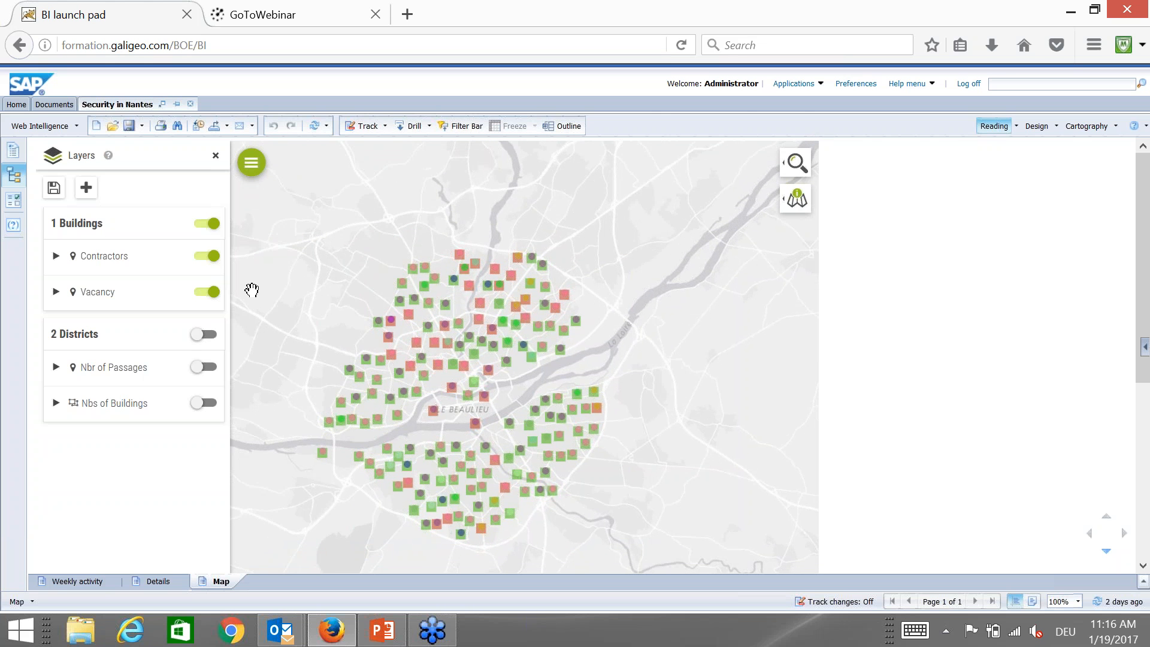
# Import Incident_cityhall.xlsx from the Desktop into the map's data as a personal dataset
pyautogui.click(251, 164)
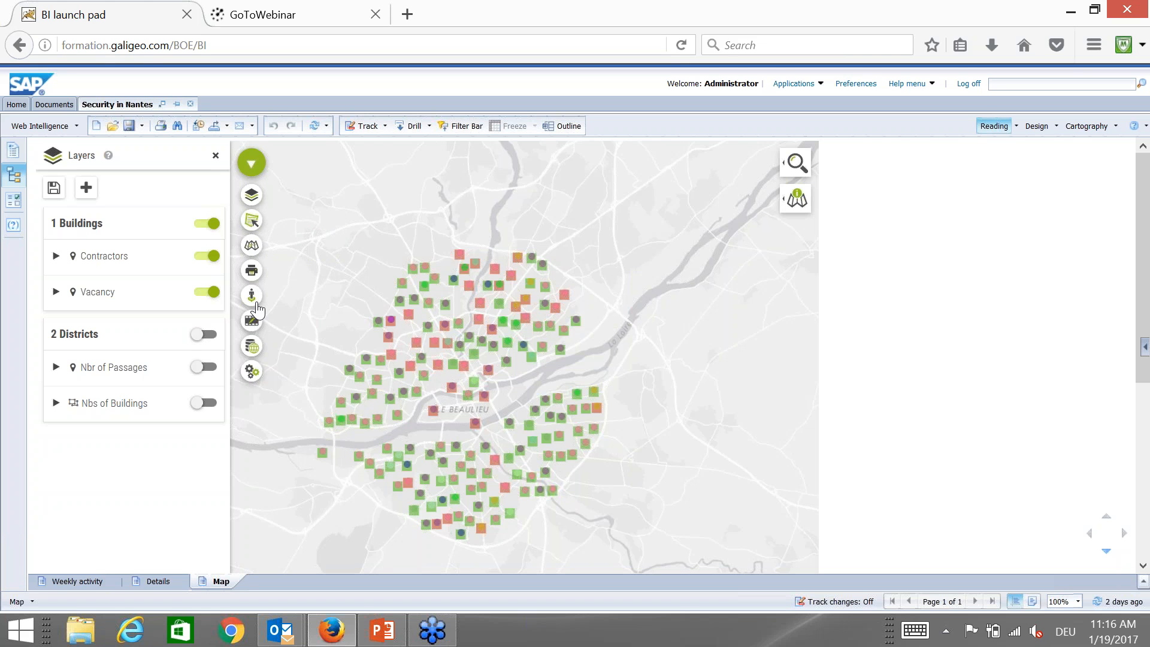
pyautogui.click(252, 347)
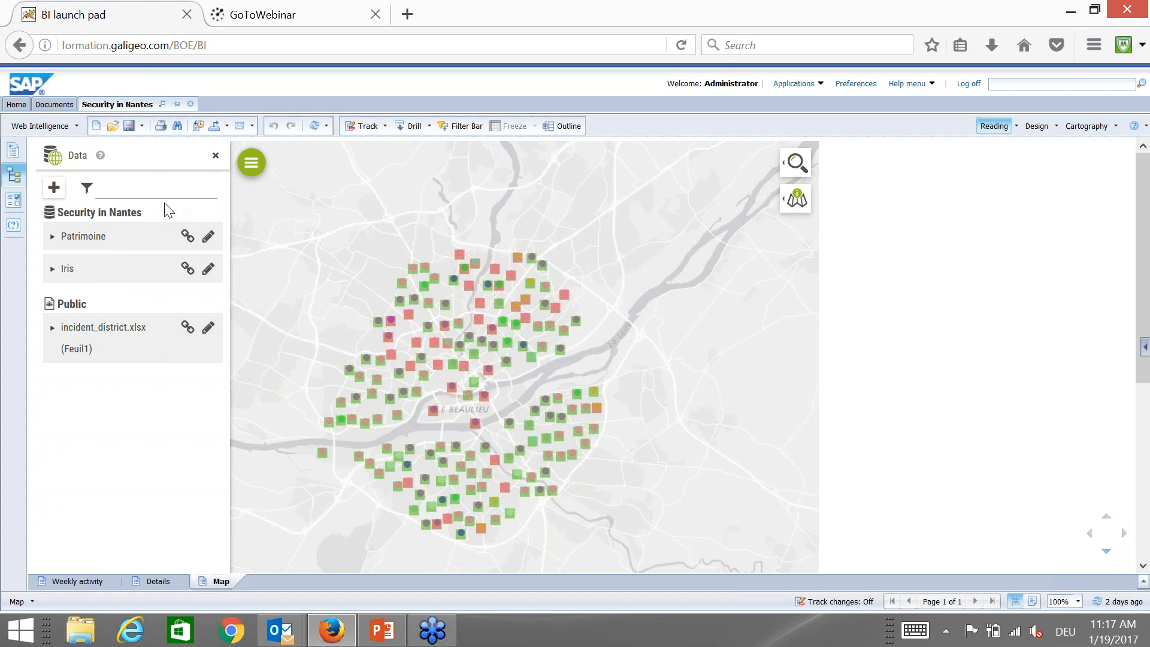
pyautogui.click(55, 195)
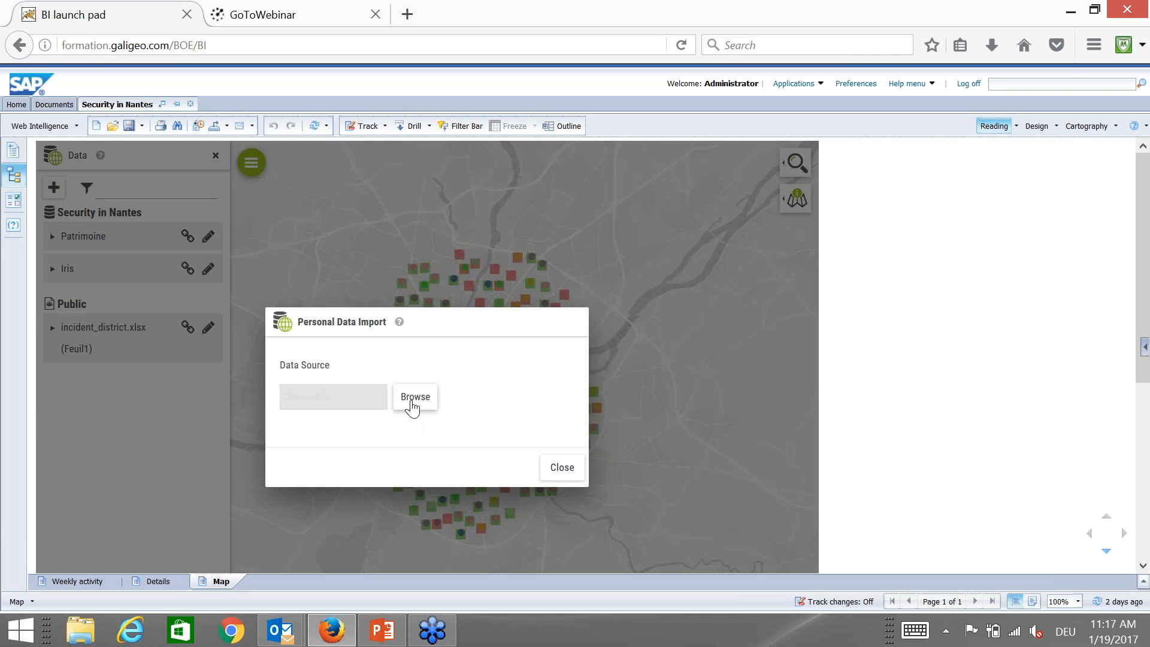
pyautogui.click(412, 401)
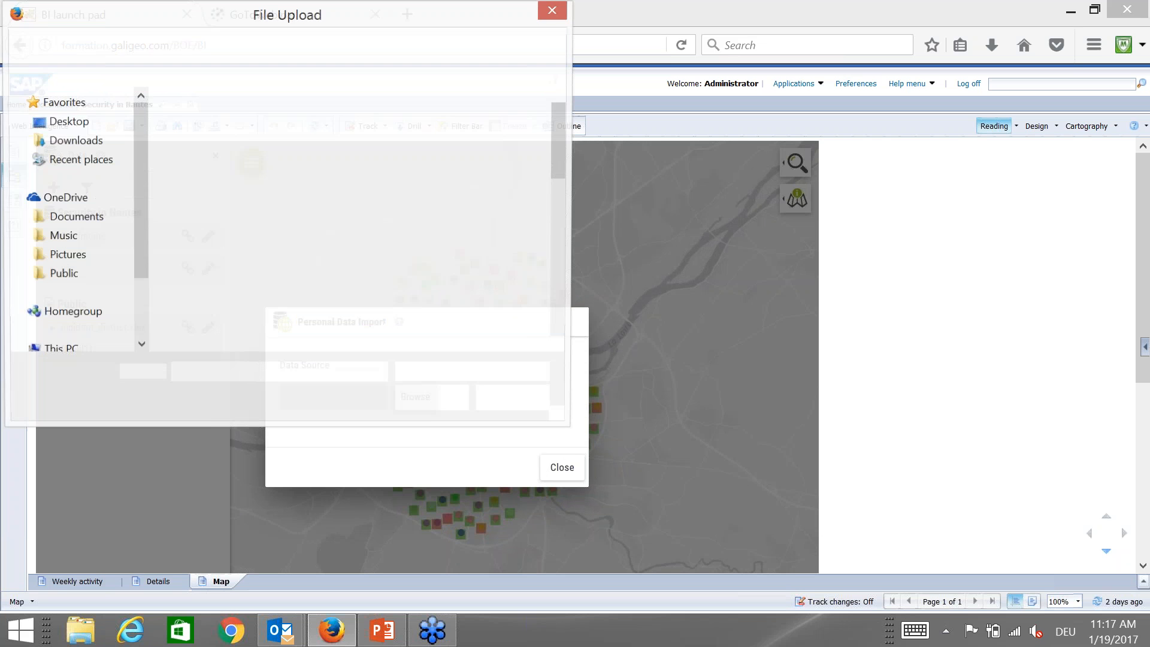
pyautogui.moveTo(562, 162); pyautogui.dragTo(581, 341)
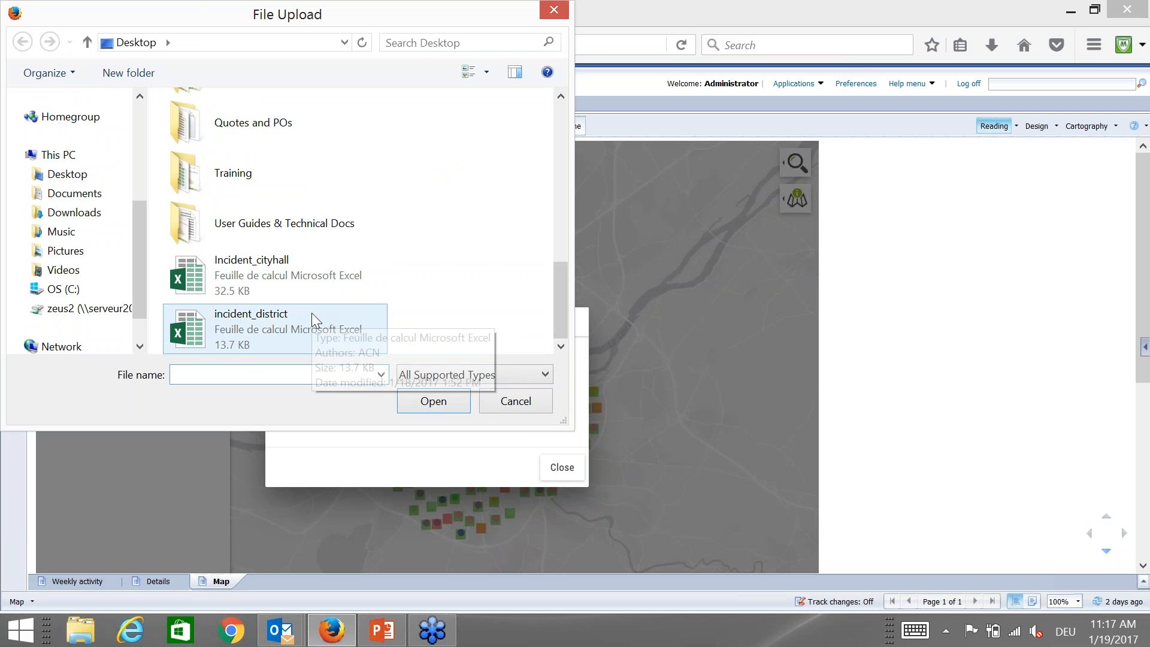
pyautogui.doubleClick(309, 276)
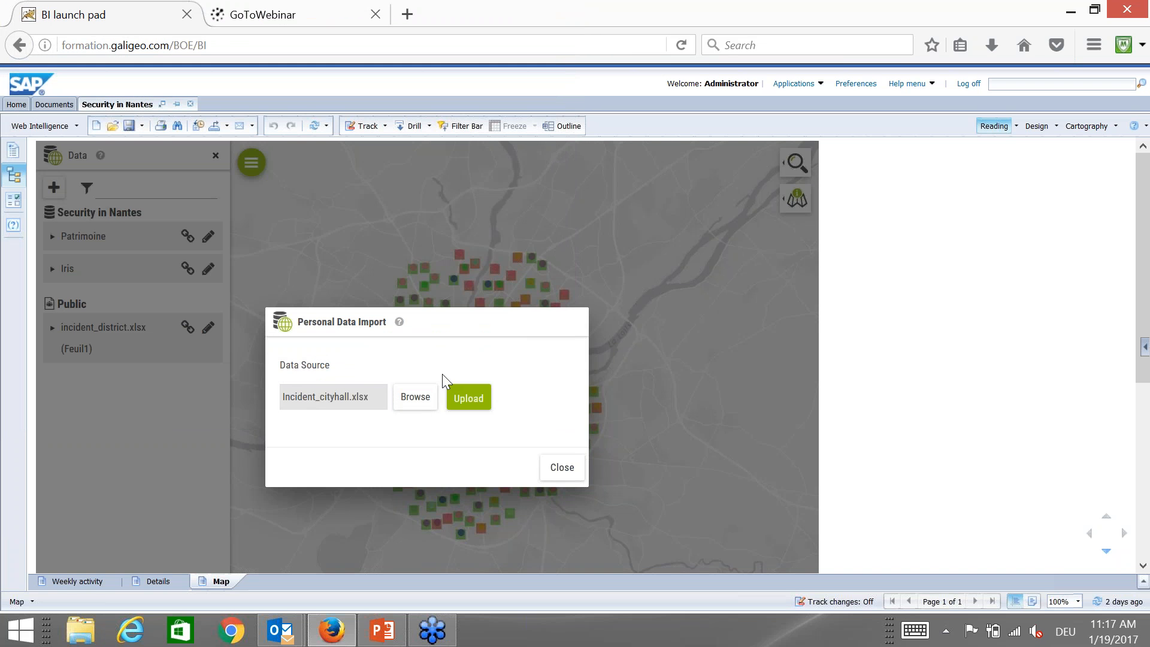
pyautogui.click(470, 399)
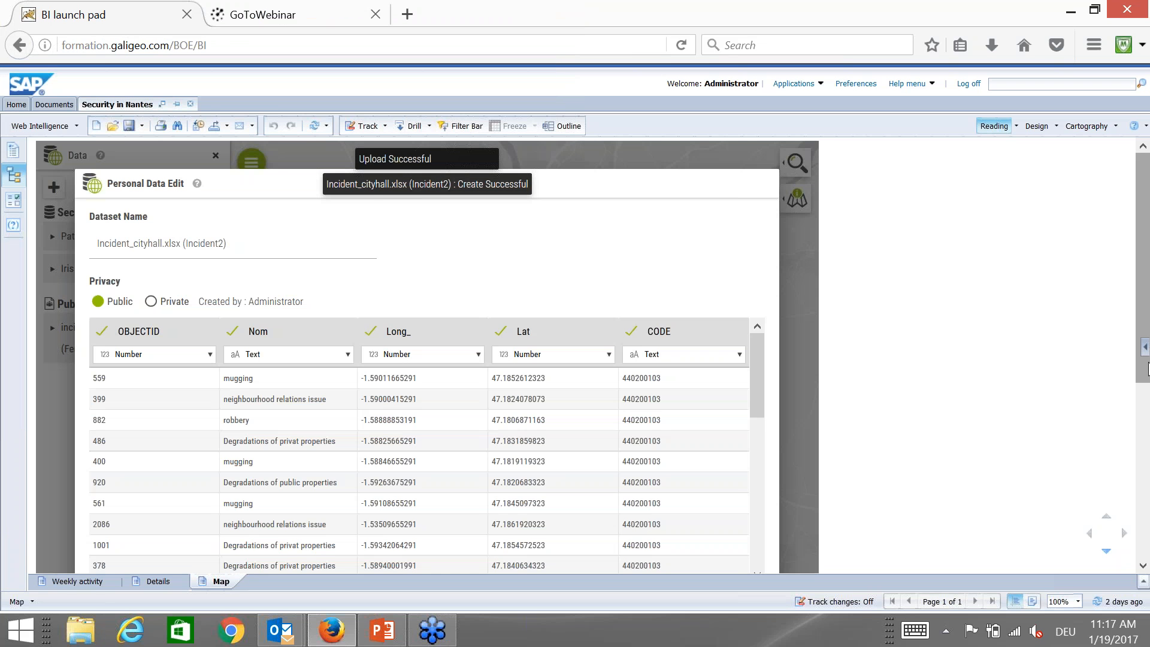
# Set the OBJECTID field type of the imported dataset to Text and open the type options of the Long_ field
pyautogui.scroll(-2, 1145, 384)
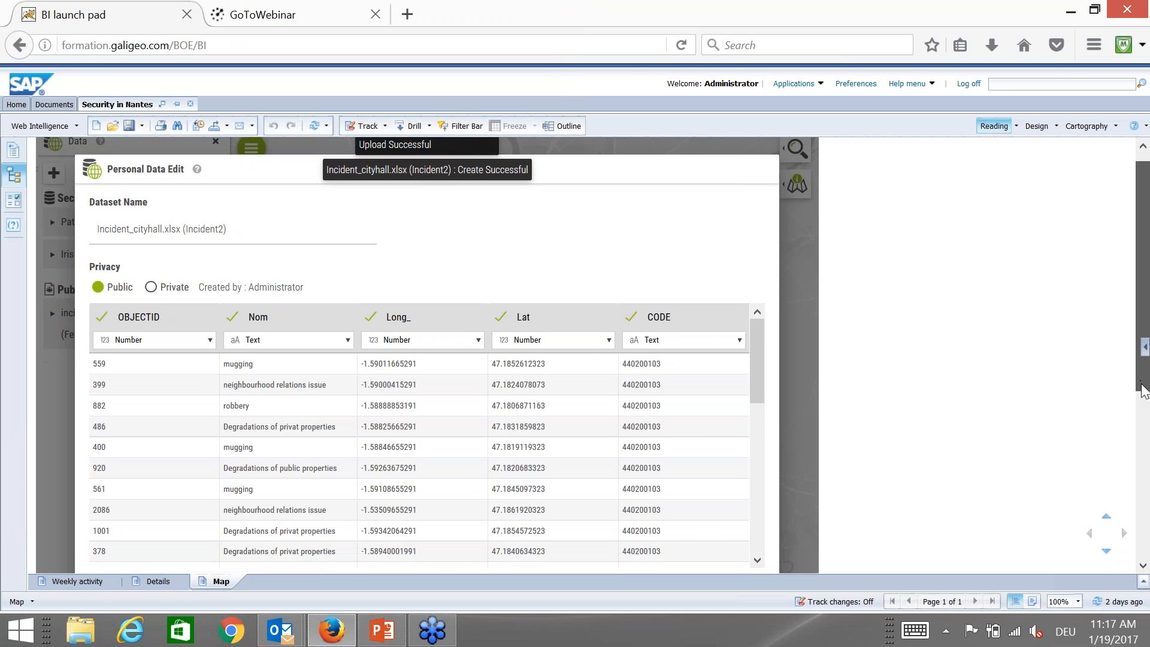
pyautogui.moveTo(1142, 384); pyautogui.dragTo(1145, 402)
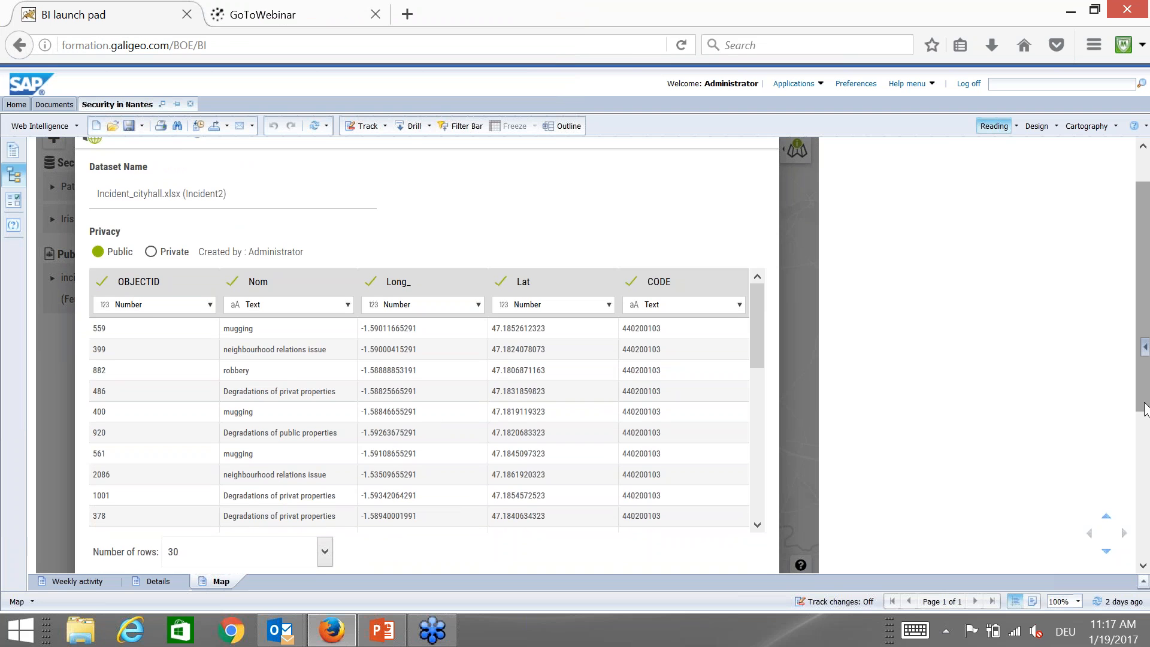
pyautogui.click(154, 305)
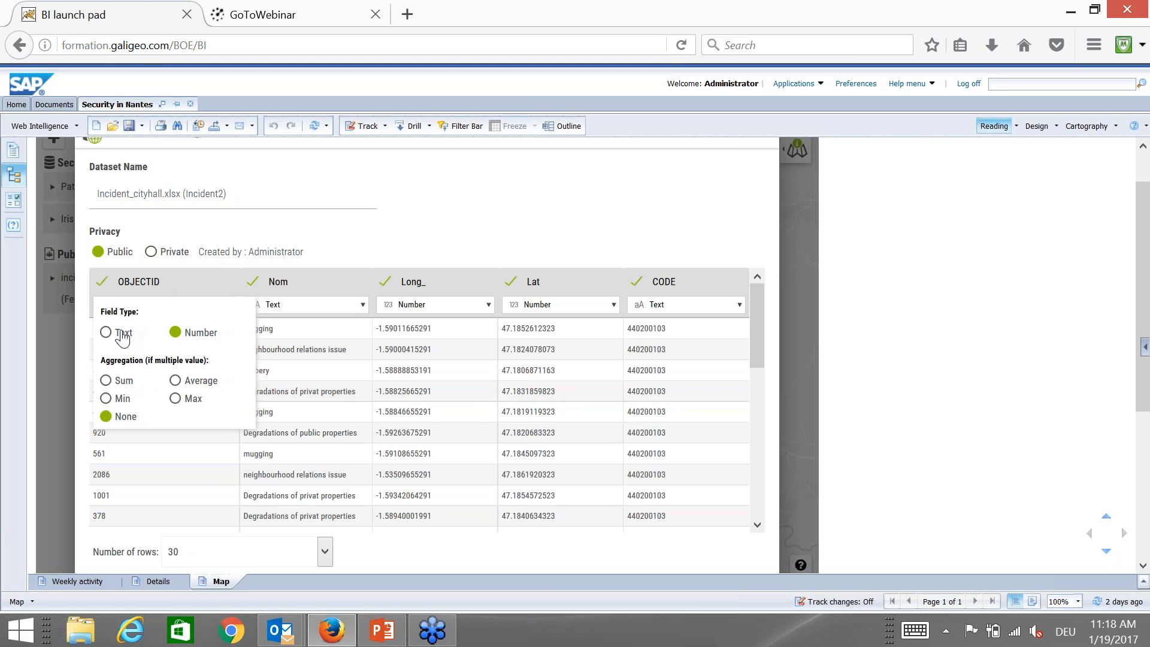
pyautogui.click(122, 333)
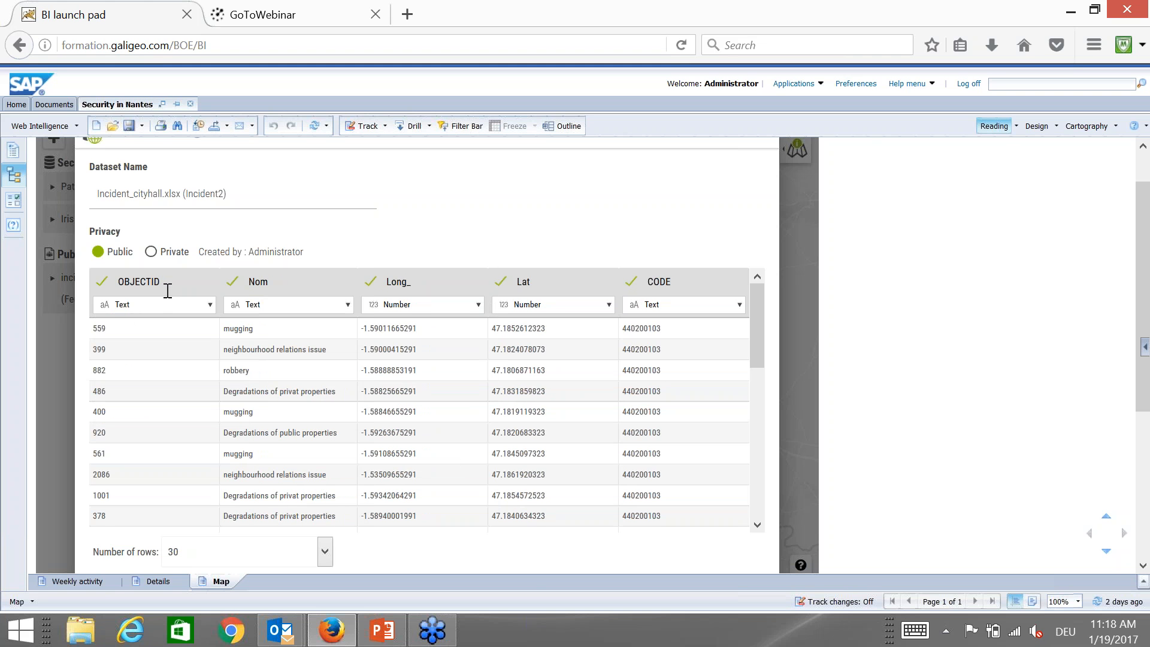
pyautogui.click(413, 306)
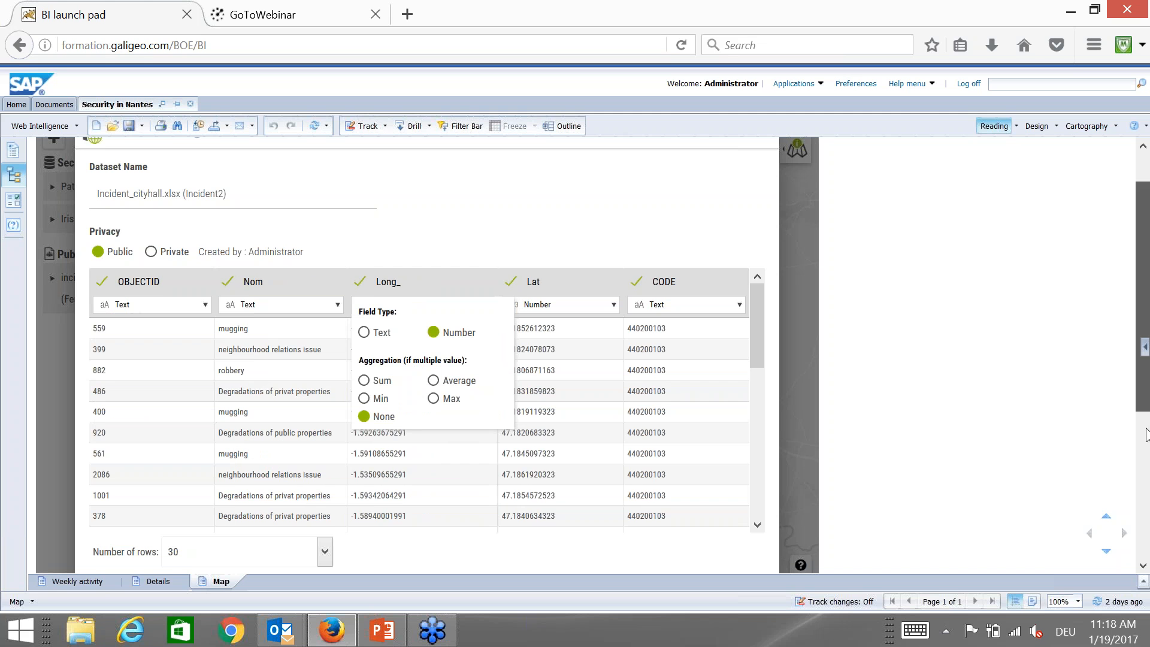
# Save the imported incident dataset and add its CODE field to the map as an Individual Colors layer
pyautogui.scroll(-2, 1145, 440)
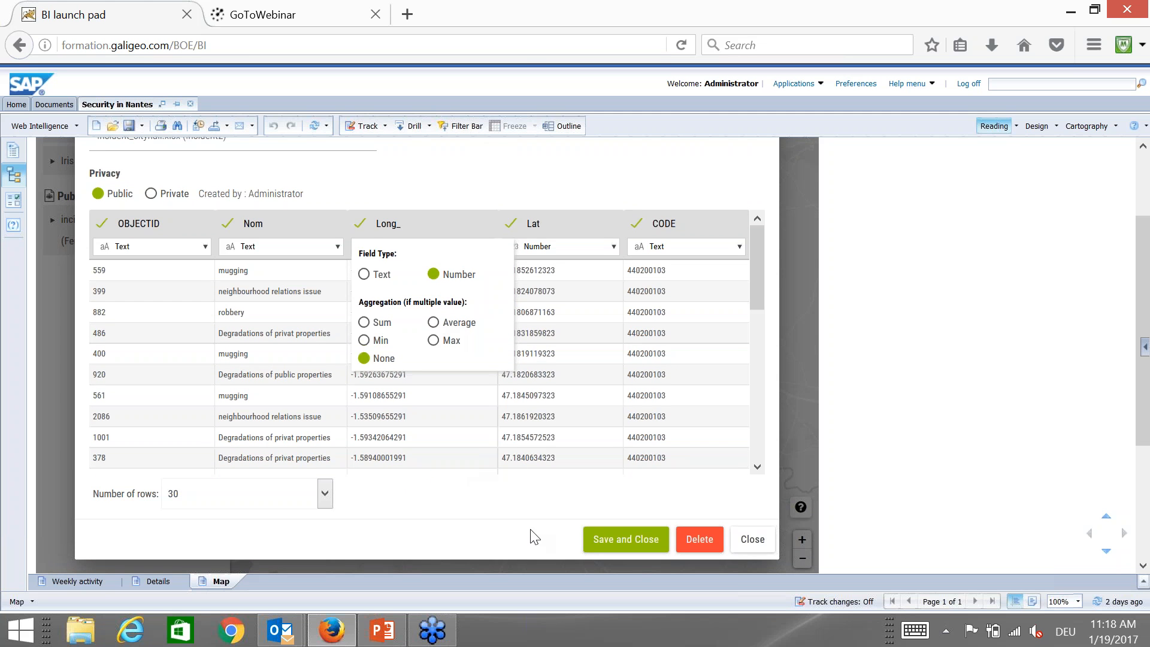
pyautogui.click(603, 540)
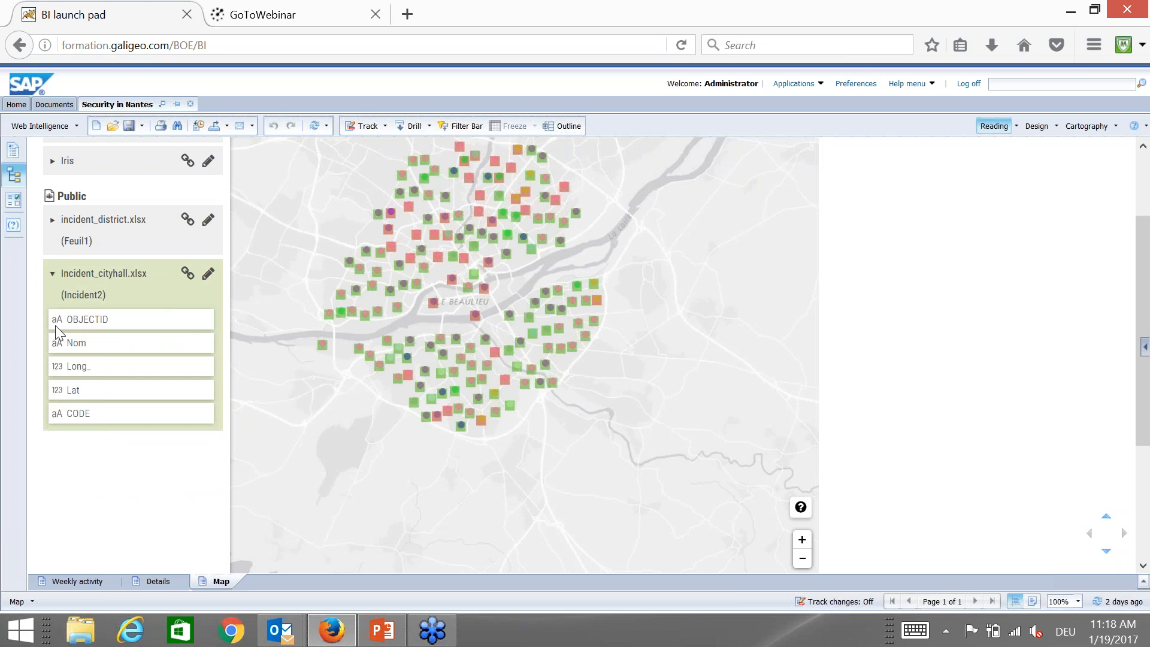
pyautogui.moveTo(83, 413); pyautogui.dragTo(486, 347)
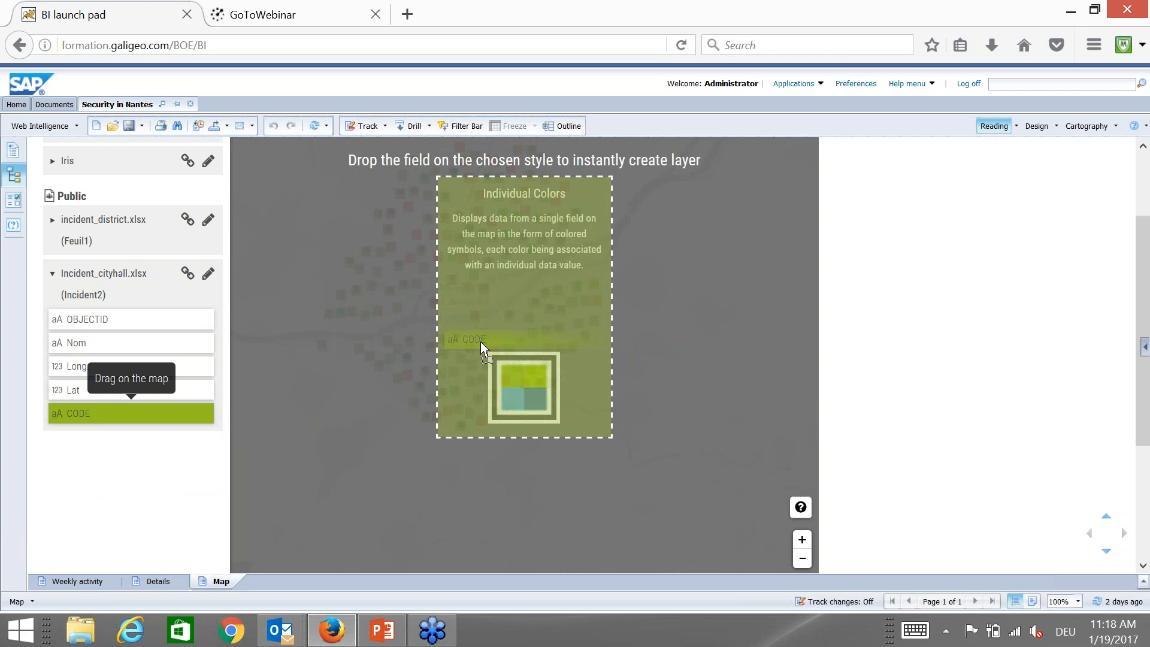
pyautogui.moveTo(480, 342); pyautogui.dragTo(480, 345)
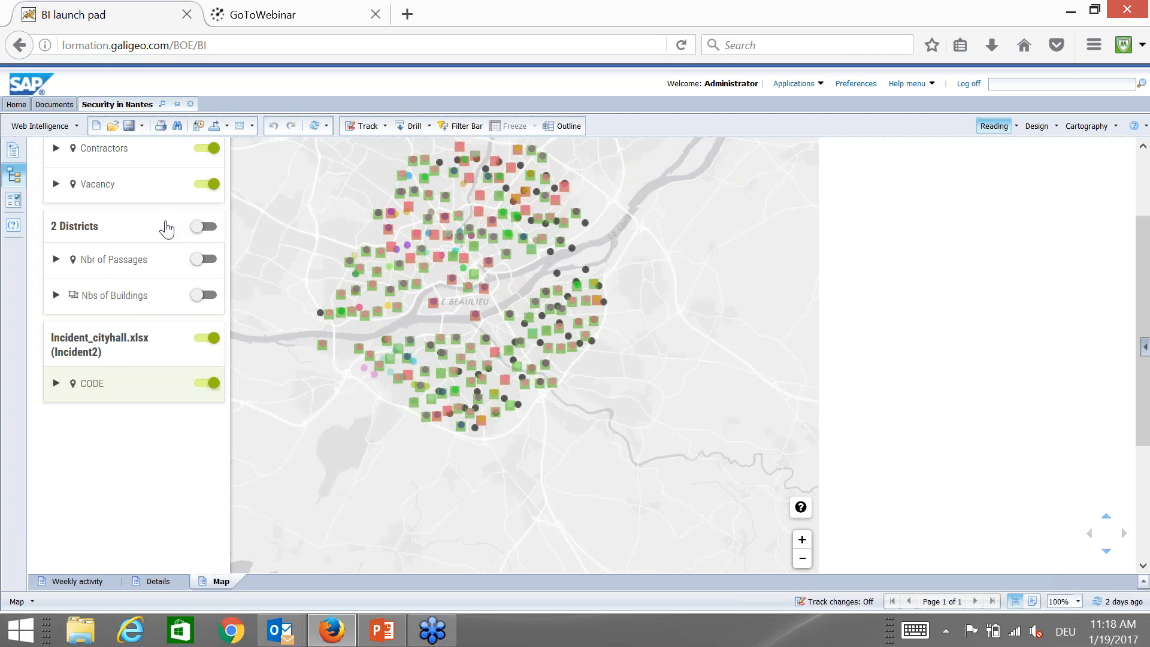
# Hide the Buildings layer group and view the details of the northwesternmost dark incident point
pyautogui.scroll(3, 167, 228)
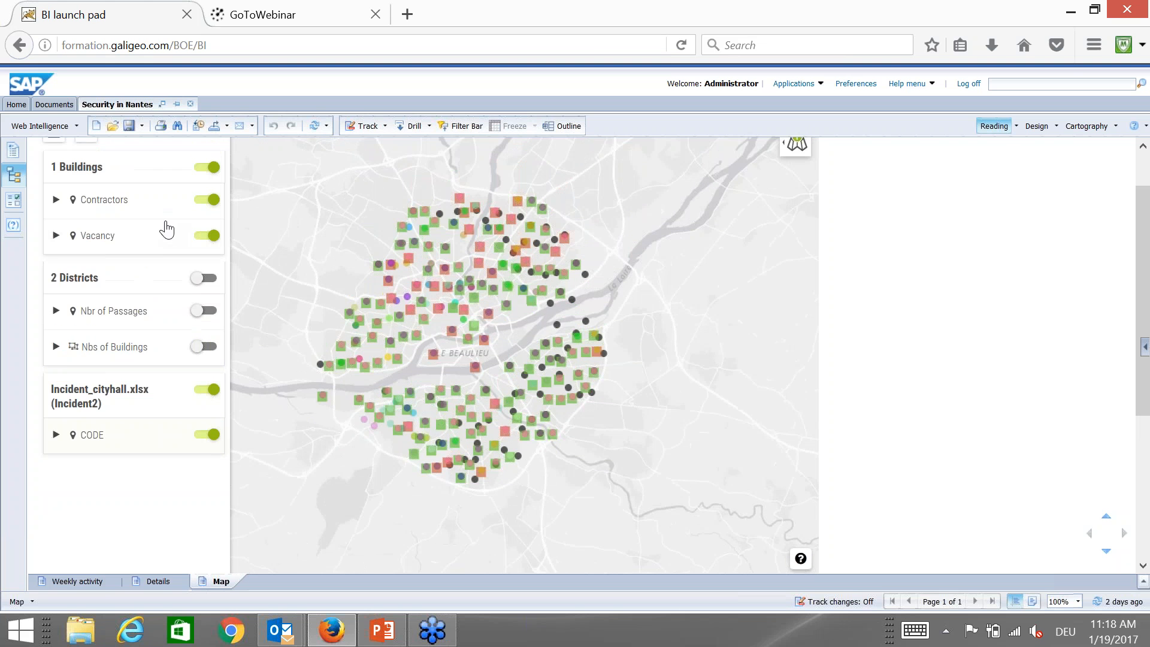
pyautogui.click(204, 219)
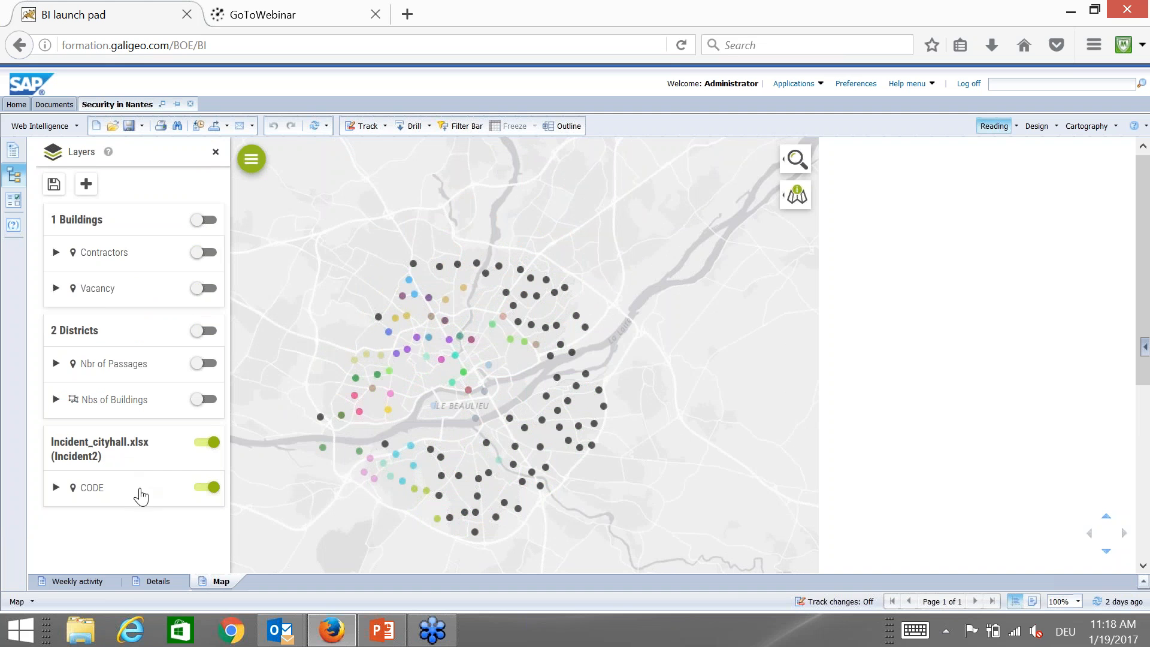
pyautogui.click(413, 266)
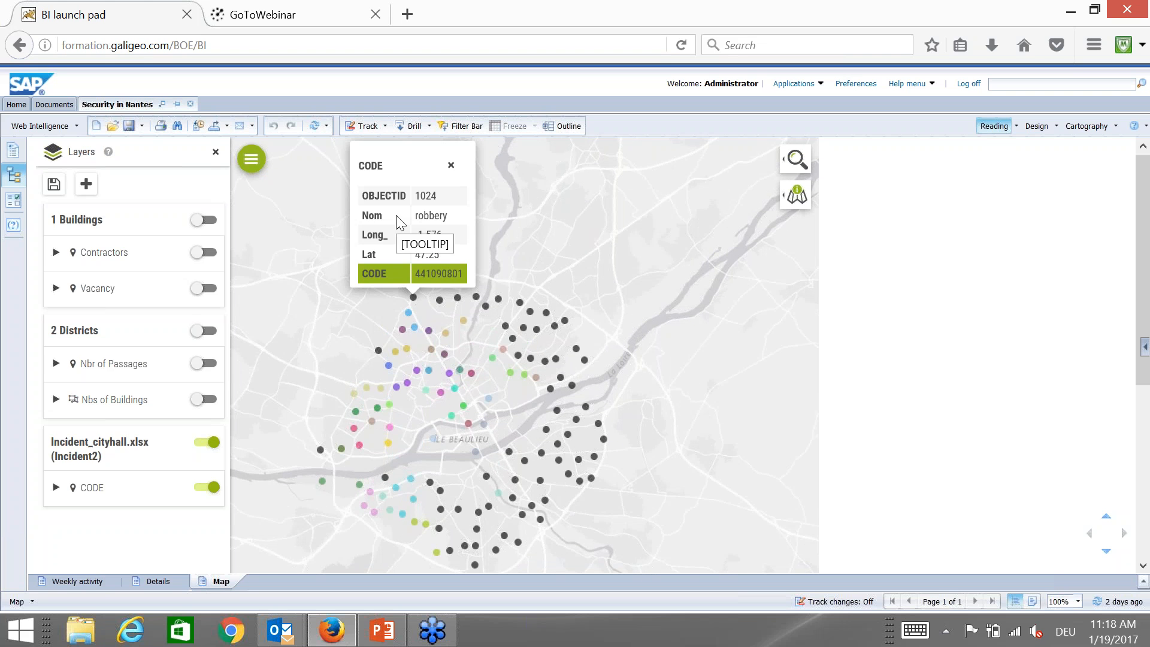
pyautogui.click(451, 165)
# Open the mapping settings of Incident_cityhall.xlsx and accept WGS84 coordinates with Long_ as longitude and Lat as latitude
pyautogui.click(251, 159)
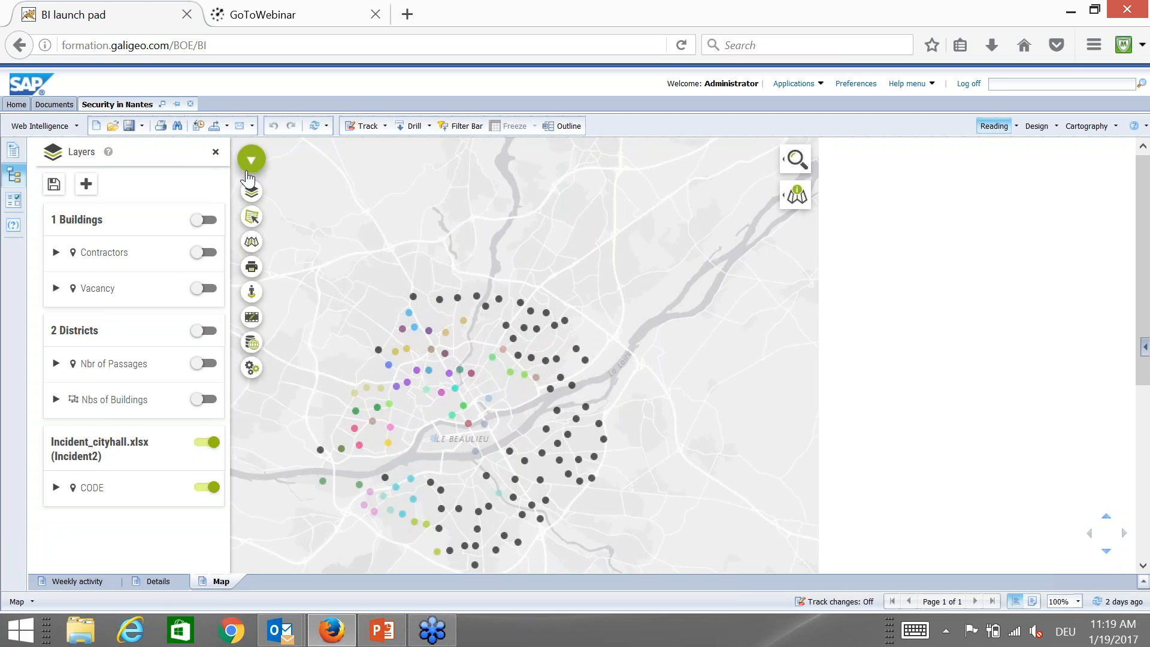
pyautogui.click(251, 343)
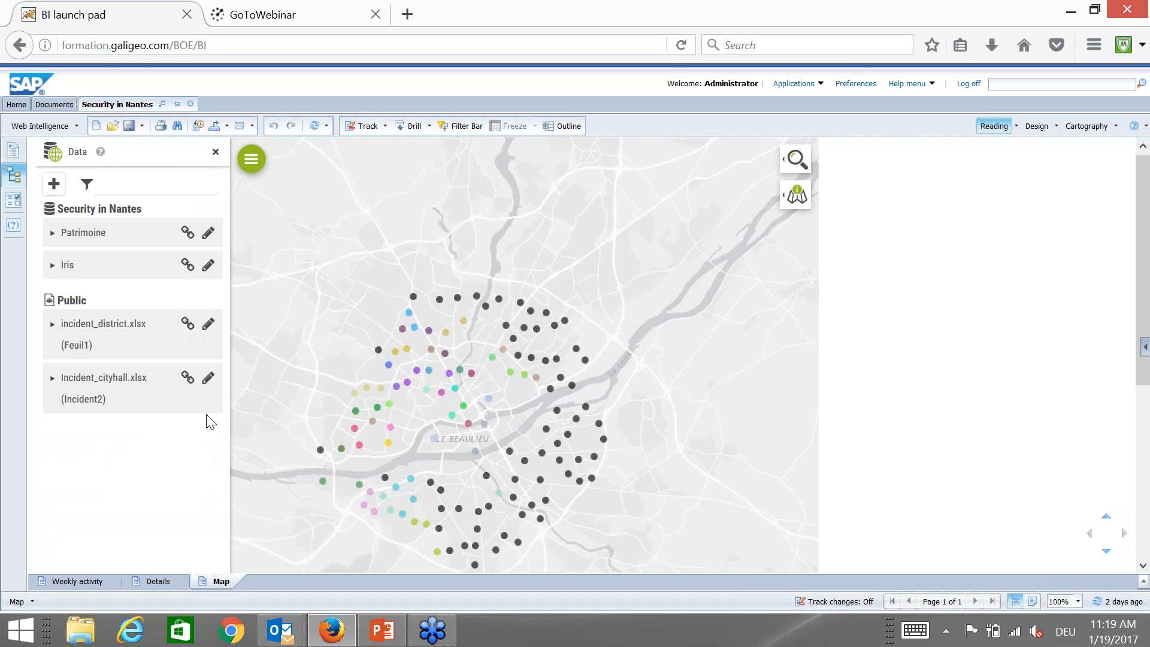
pyautogui.click(186, 377)
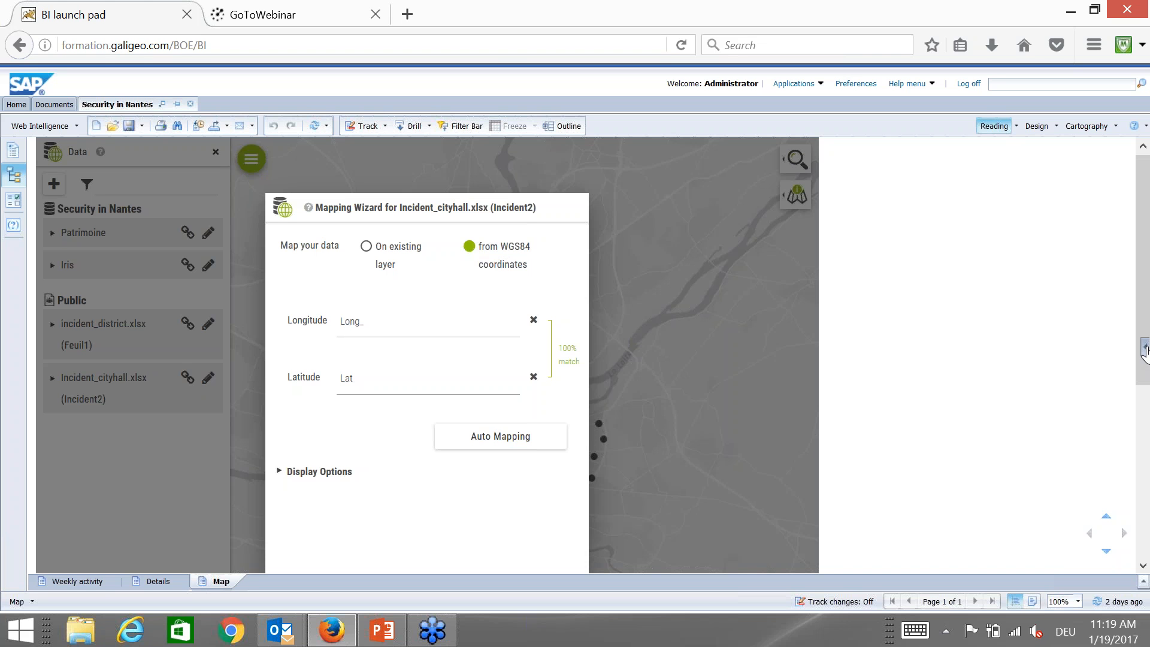
pyautogui.scroll(-3, 1145, 383)
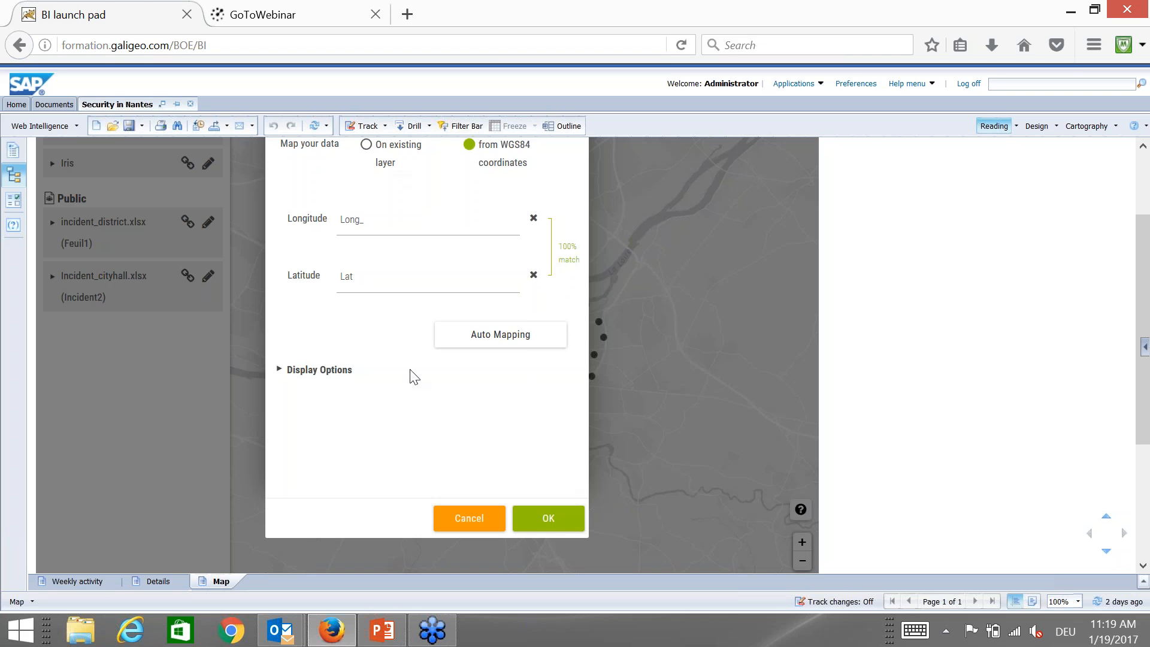
pyautogui.click(549, 518)
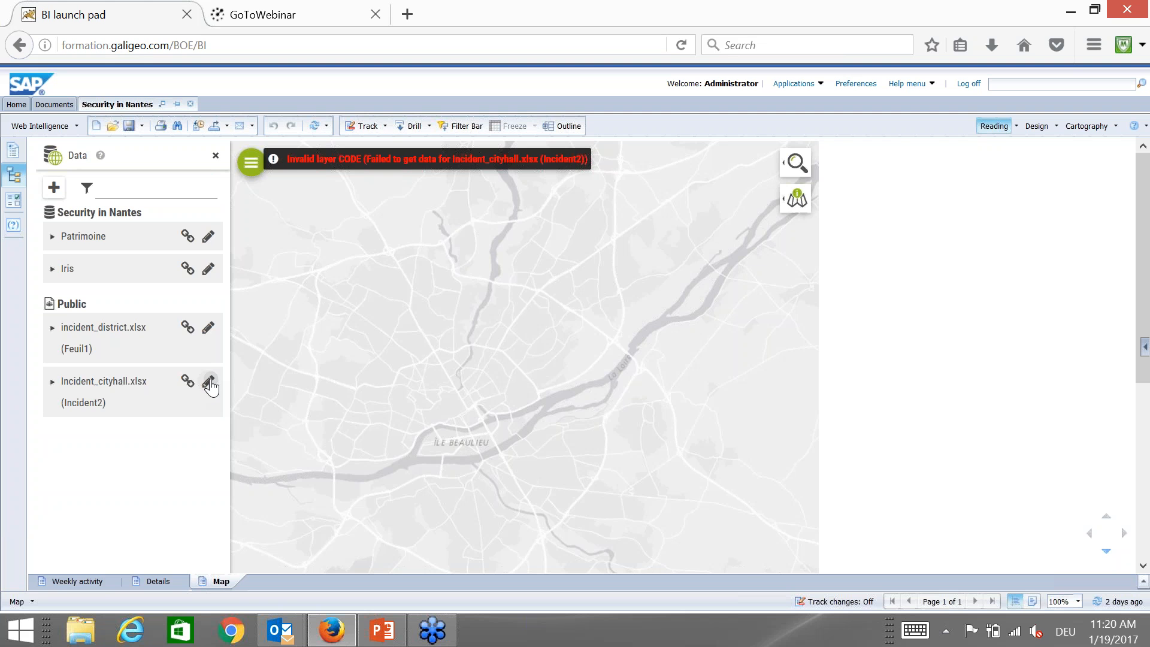
# Delete the Incident_cityhall.xlsx dataset from the map's data
pyautogui.click(209, 384)
pyautogui.scroll(-3, 476, 362)
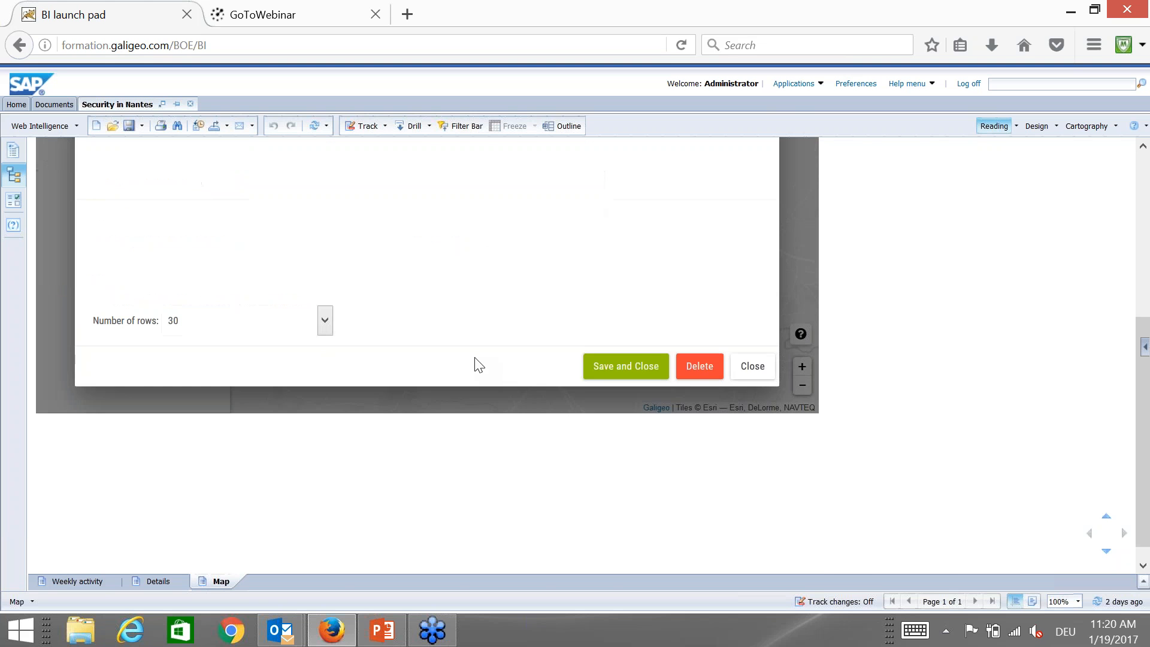
pyautogui.click(698, 366)
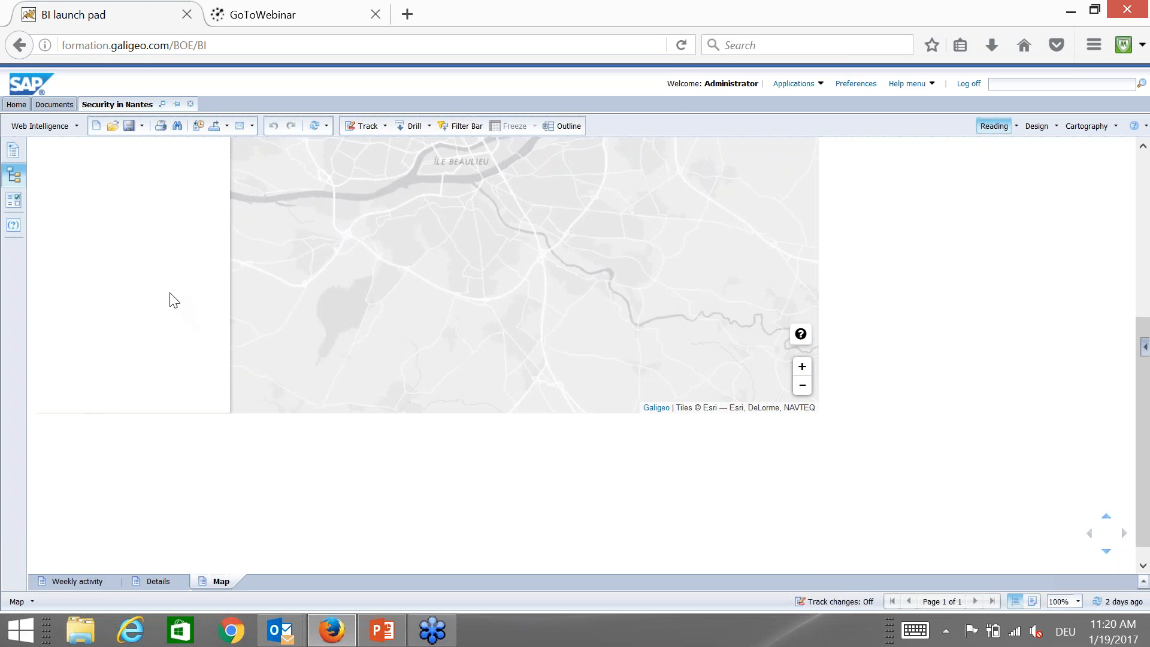
pyautogui.scroll(3, 162, 312)
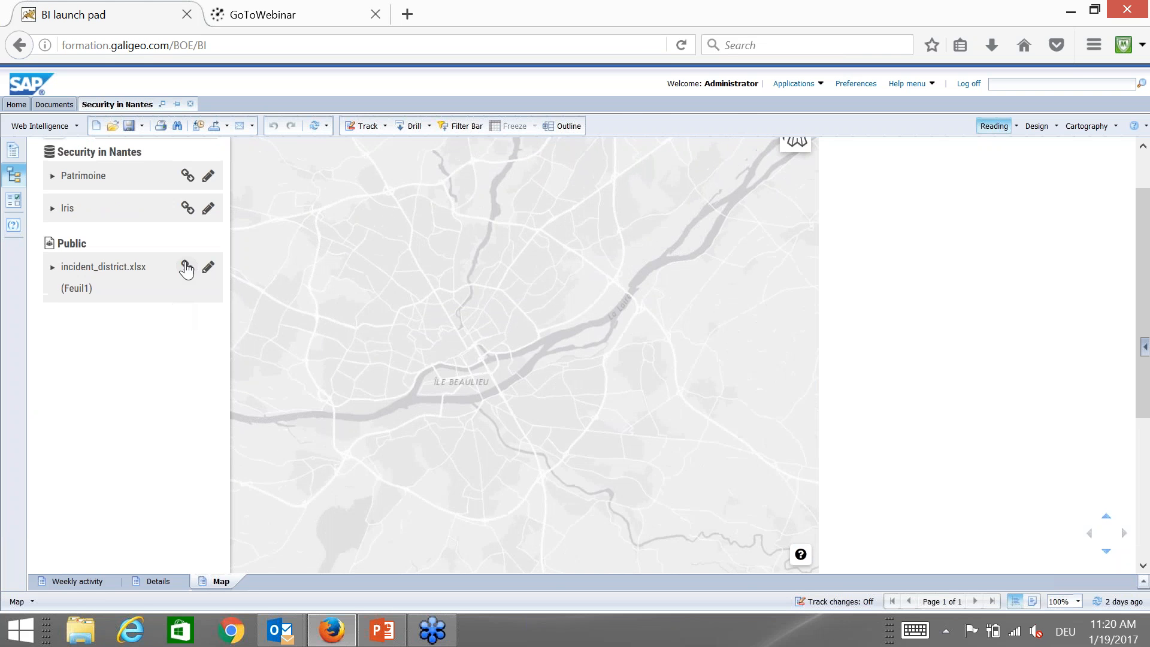
# Import Incident_cityhall.xlsx again as a personal dataset and save it with its default field types
pyautogui.scroll(1, 149, 339)
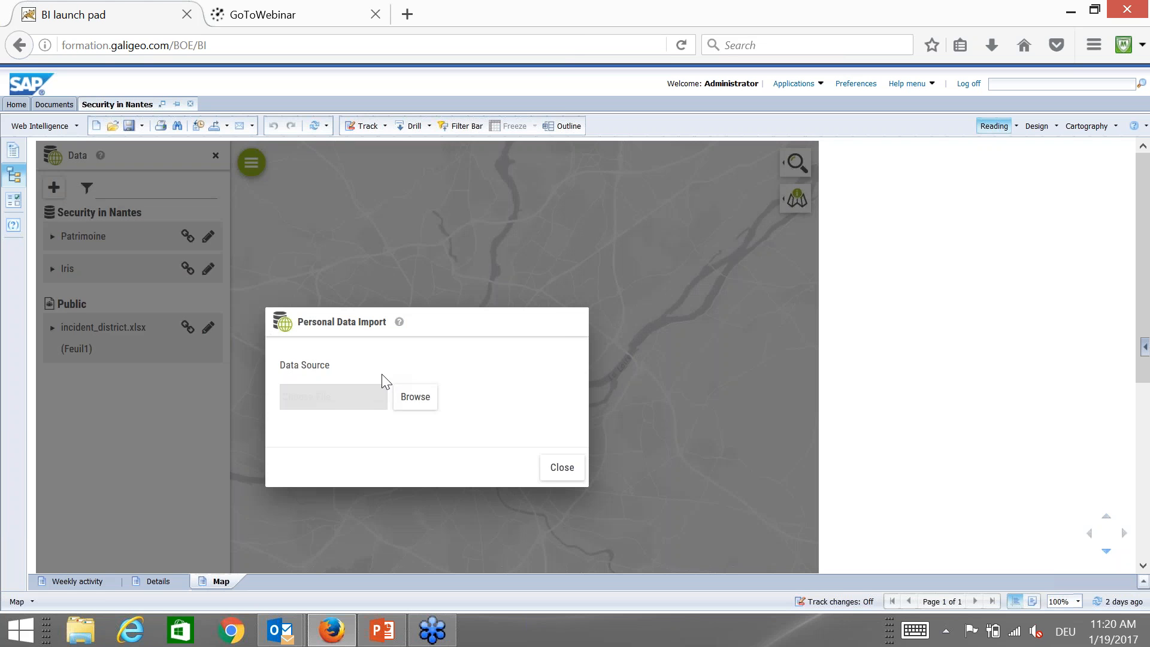
pyautogui.click(414, 395)
pyautogui.moveTo(555, 159); pyautogui.dragTo(562, 317)
pyautogui.doubleClick(296, 290)
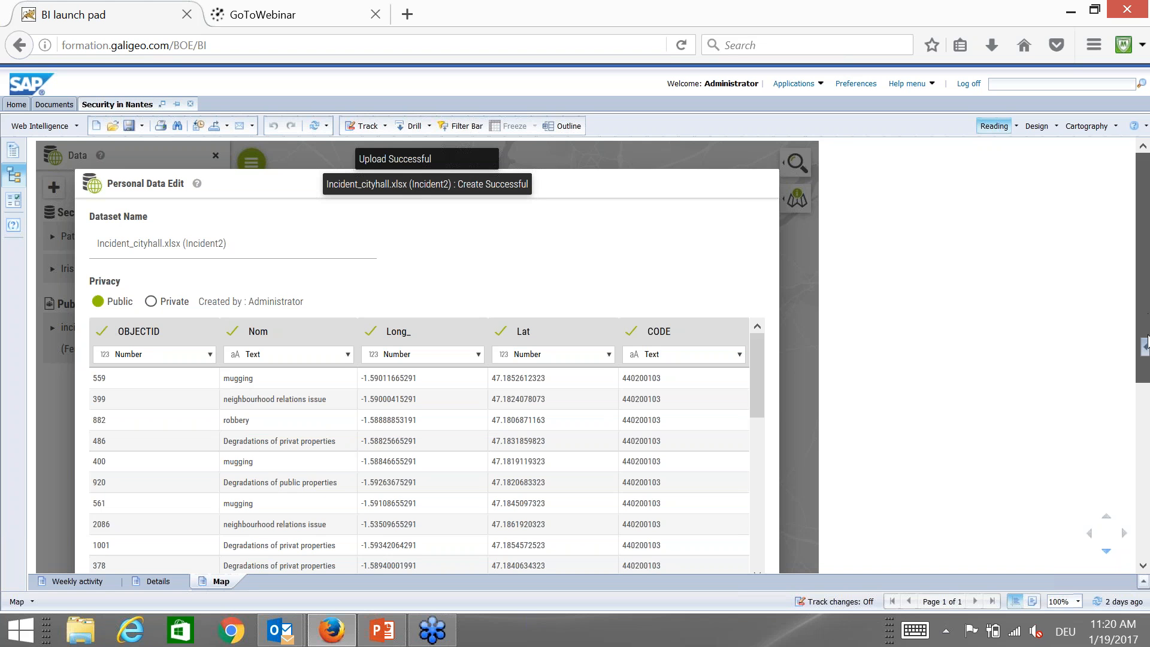
pyautogui.scroll(-4, 1147, 317)
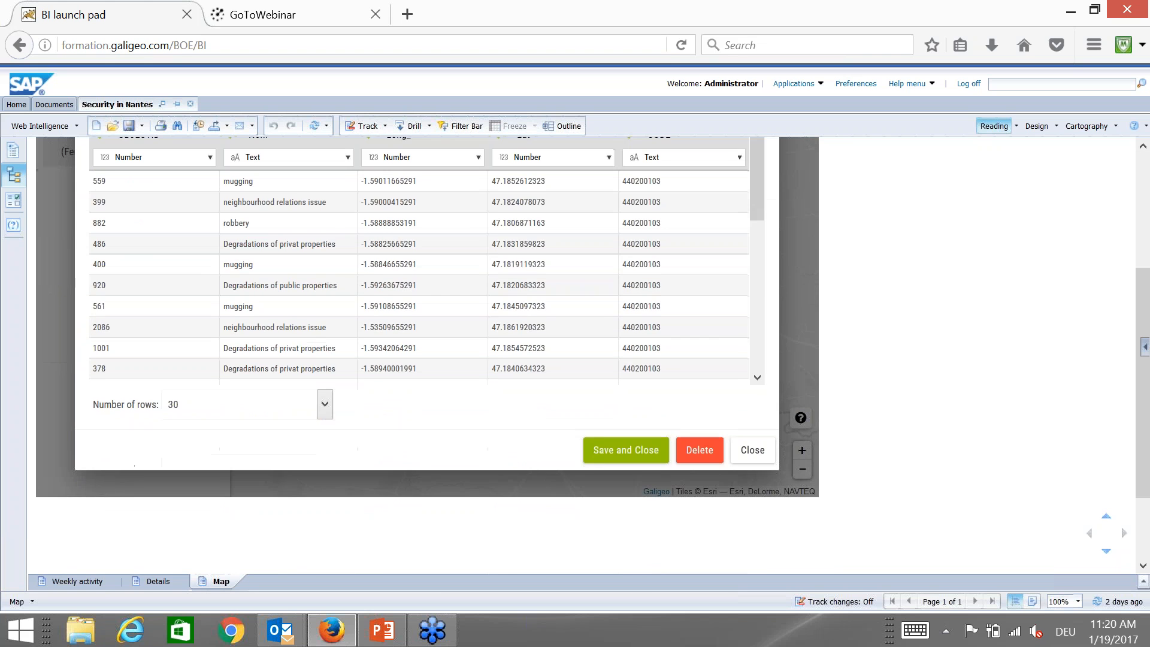
pyautogui.click(646, 450)
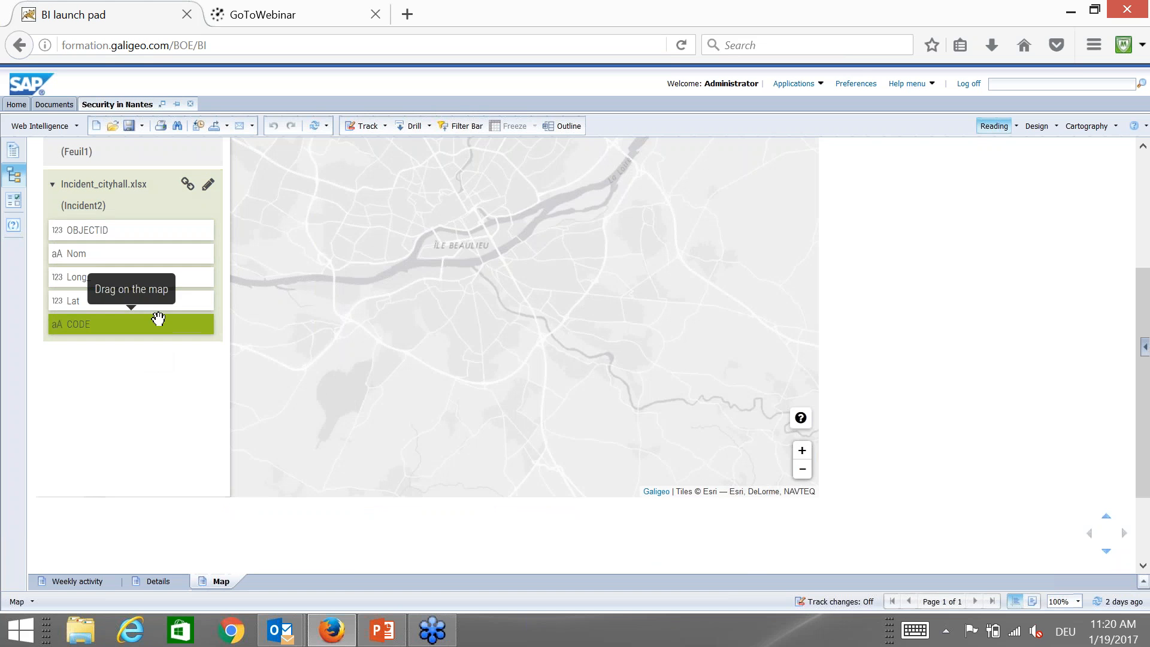
# Add the re-imported dataset's CODE field to the map as an Individual Colors layer
pyautogui.moveTo(157, 327); pyautogui.dragTo(526, 270)
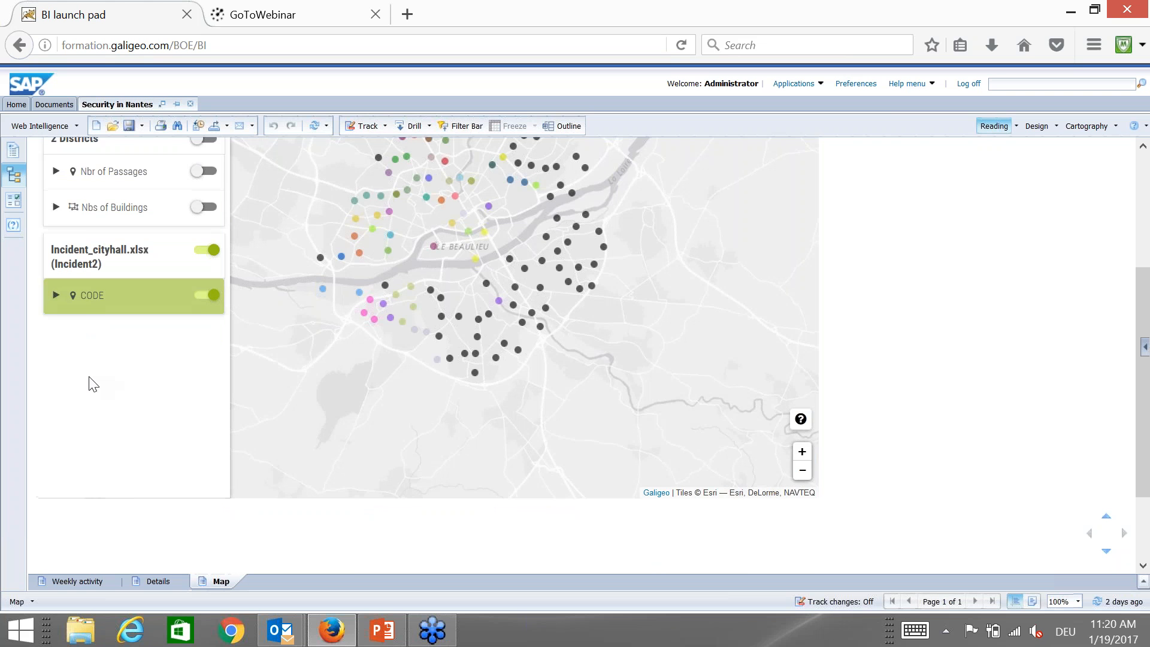
pyautogui.scroll(5, 94, 384)
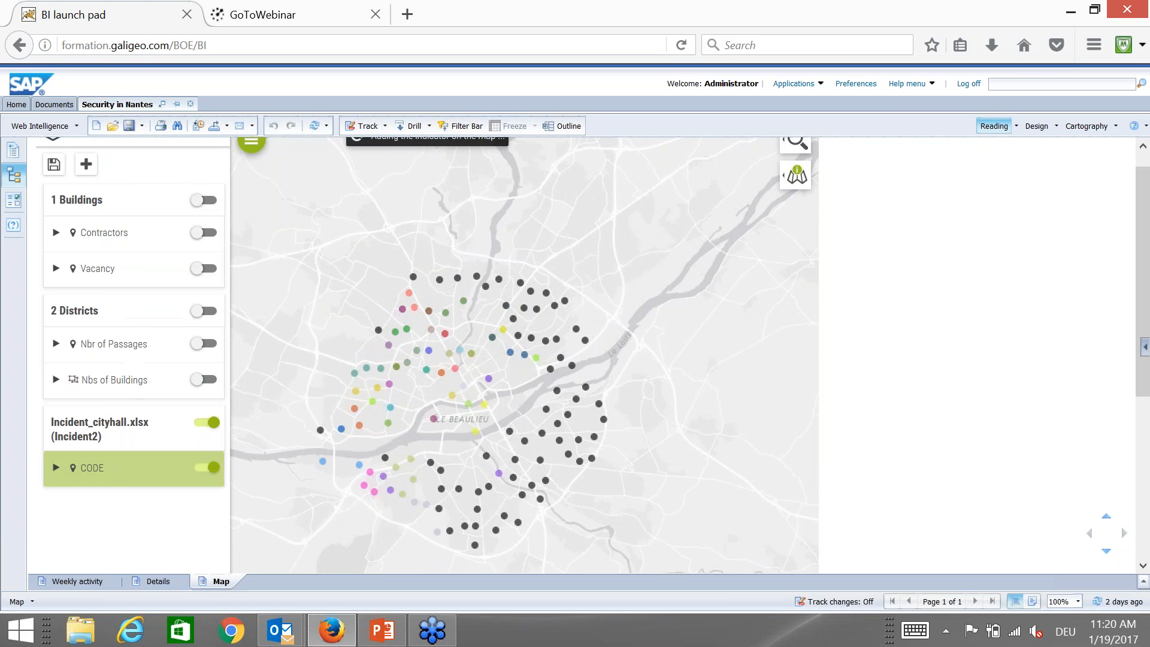
pyautogui.click(251, 167)
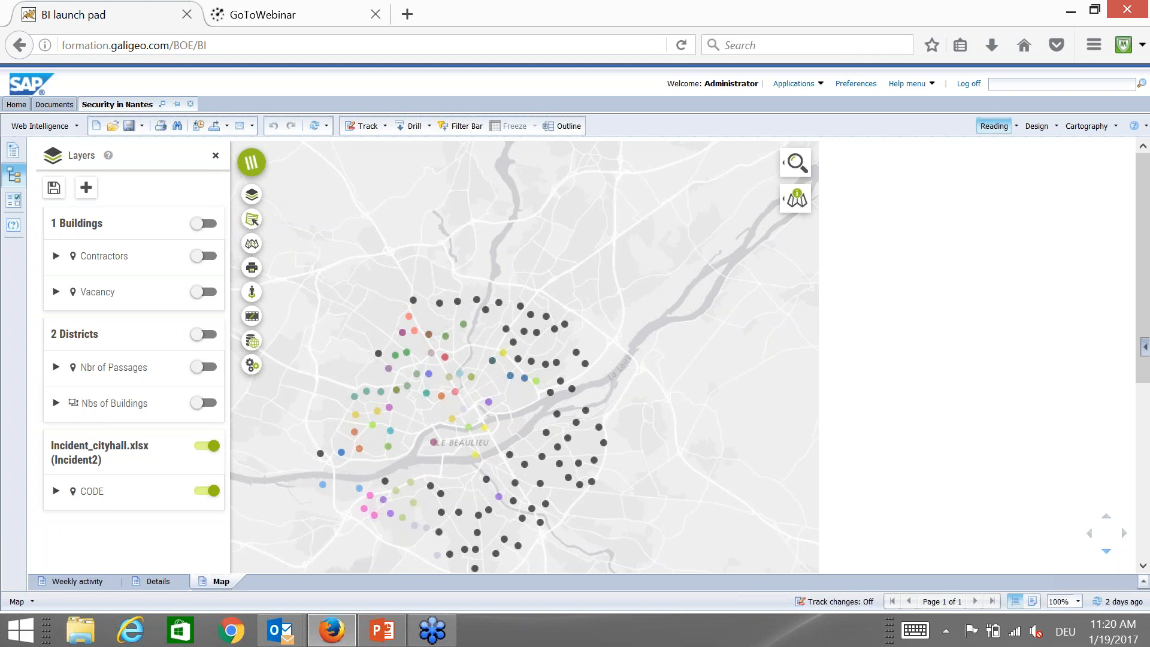
# Show the Contractors and Vacancy layers instead of the incident layer, and turn on labels for Contractors
pyautogui.click(200, 454)
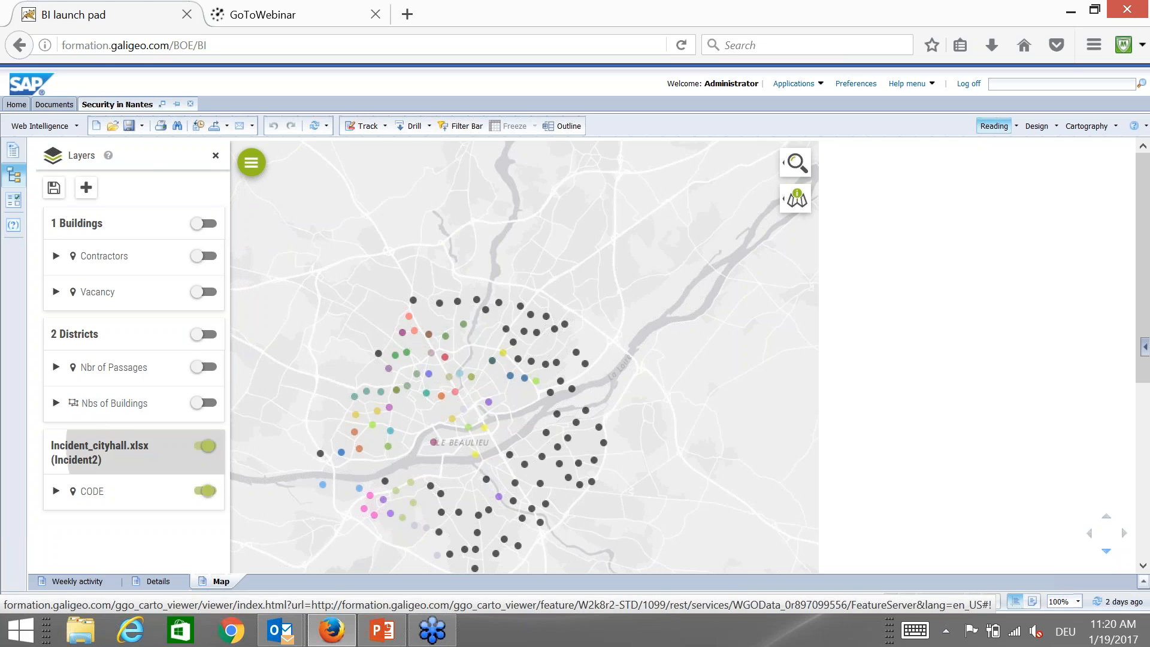
pyautogui.click(205, 257)
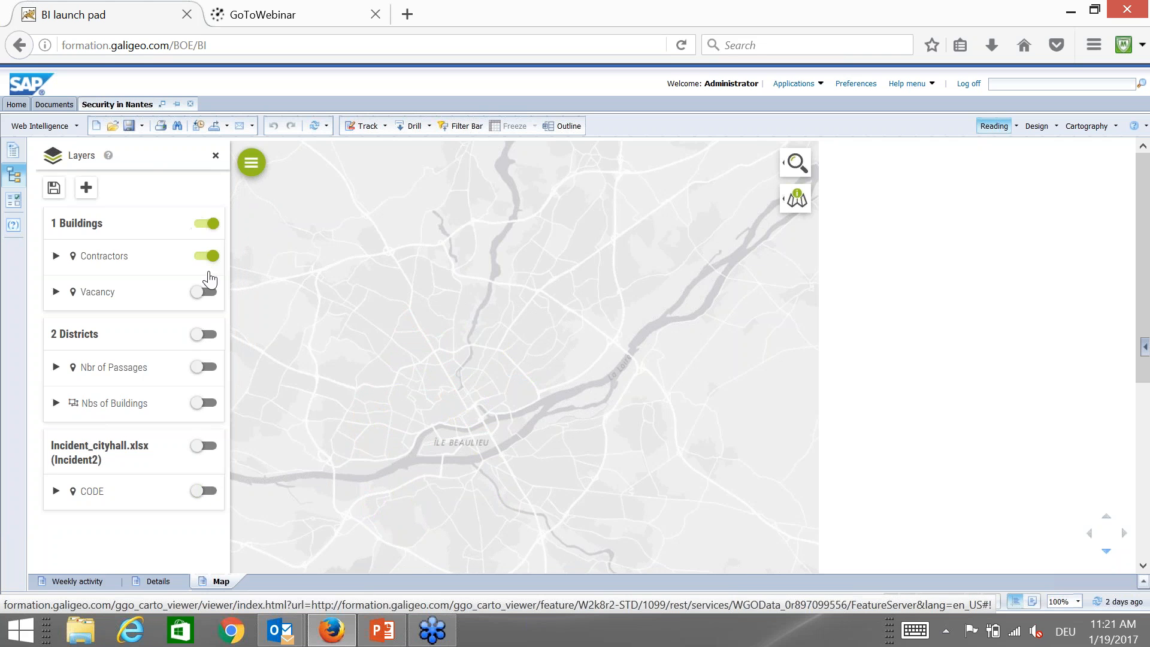
pyautogui.click(213, 297)
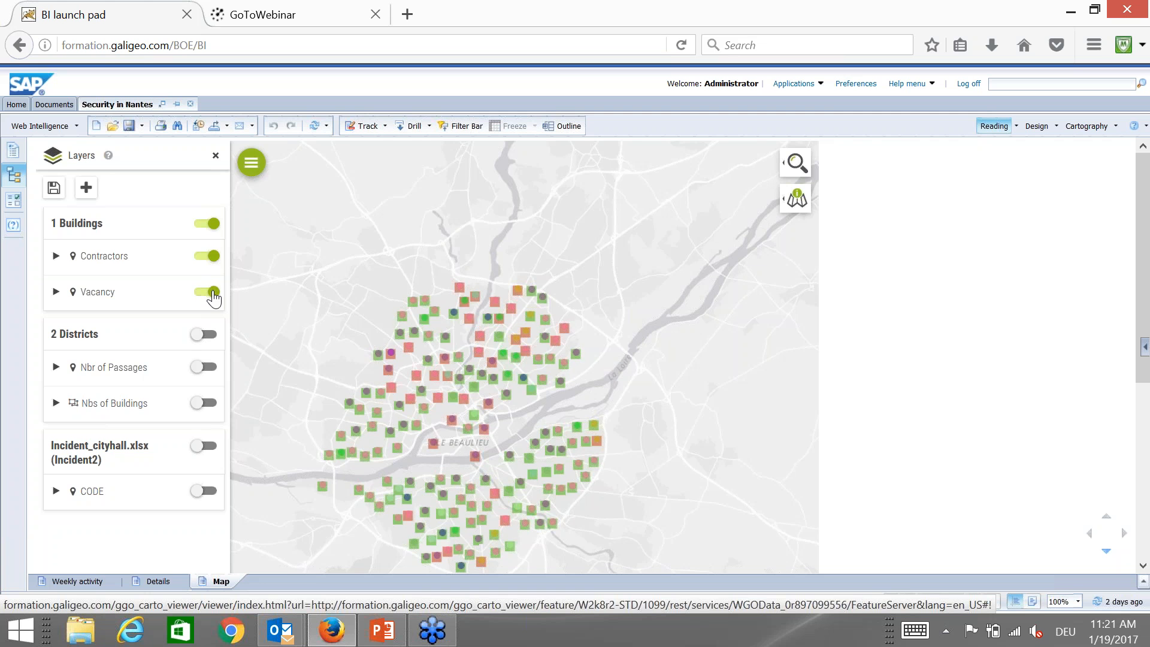
pyautogui.click(56, 257)
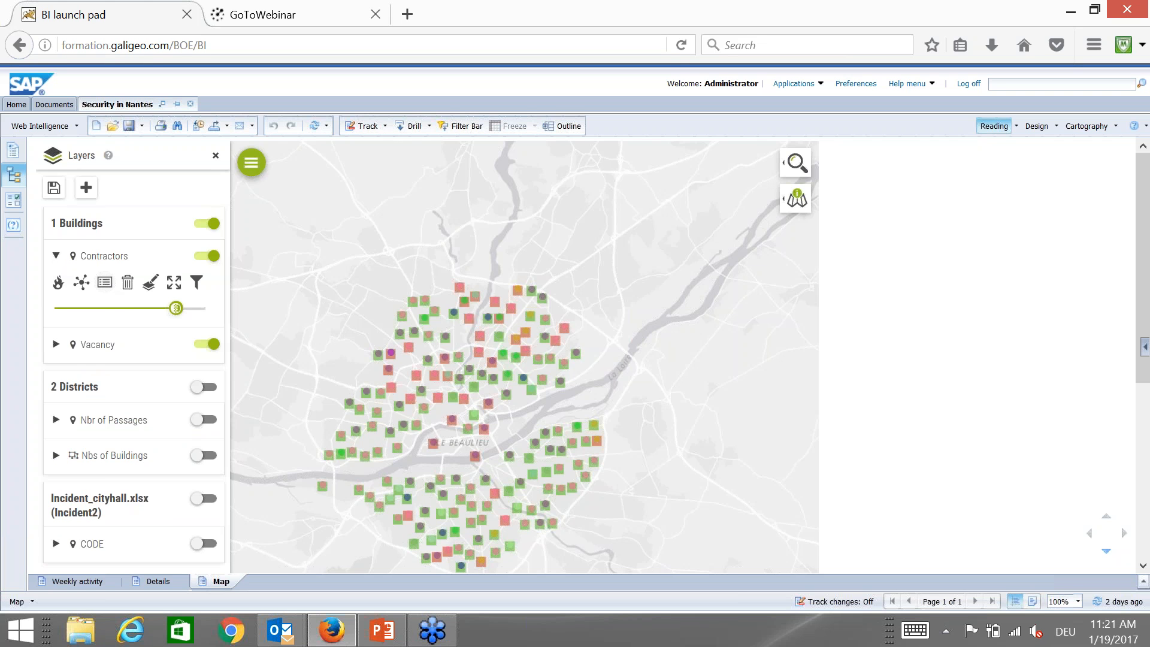
pyautogui.click(104, 282)
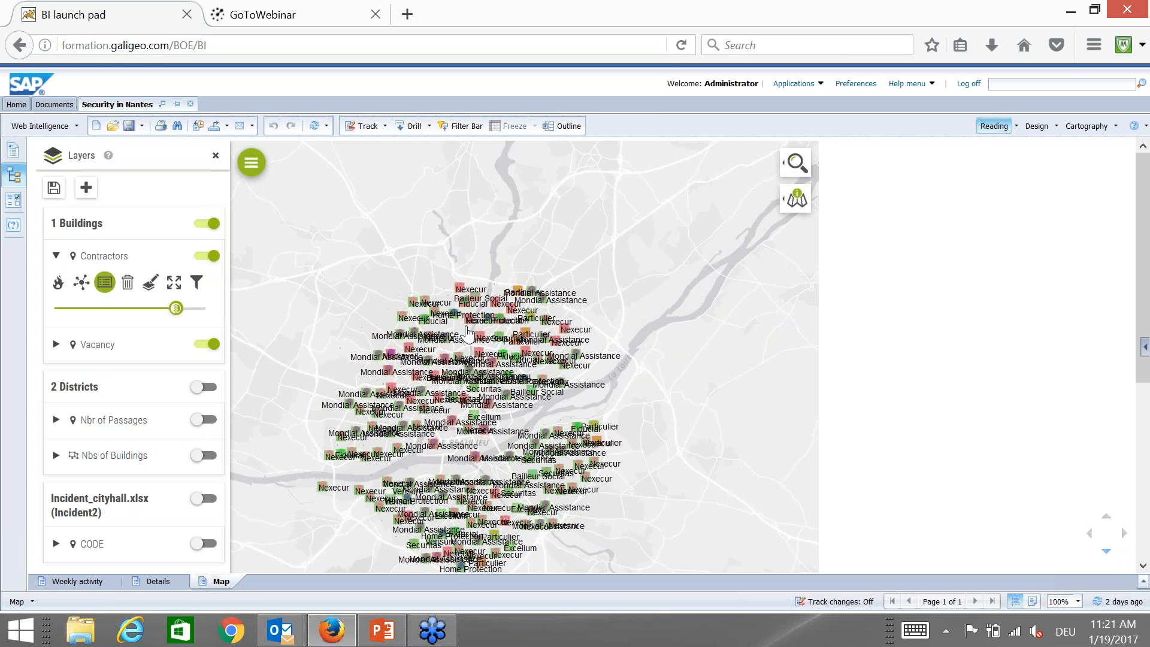
# Restore the browser's page zoom to 80%
pyautogui.scroll(3, 468, 334)
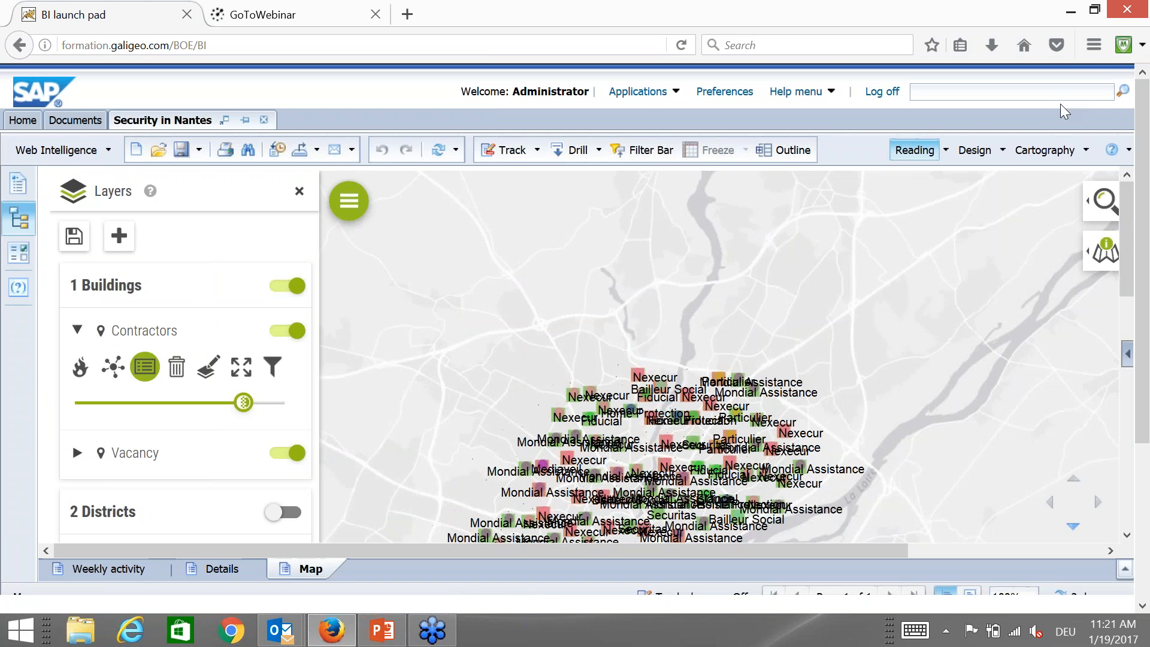
pyautogui.click(1097, 44)
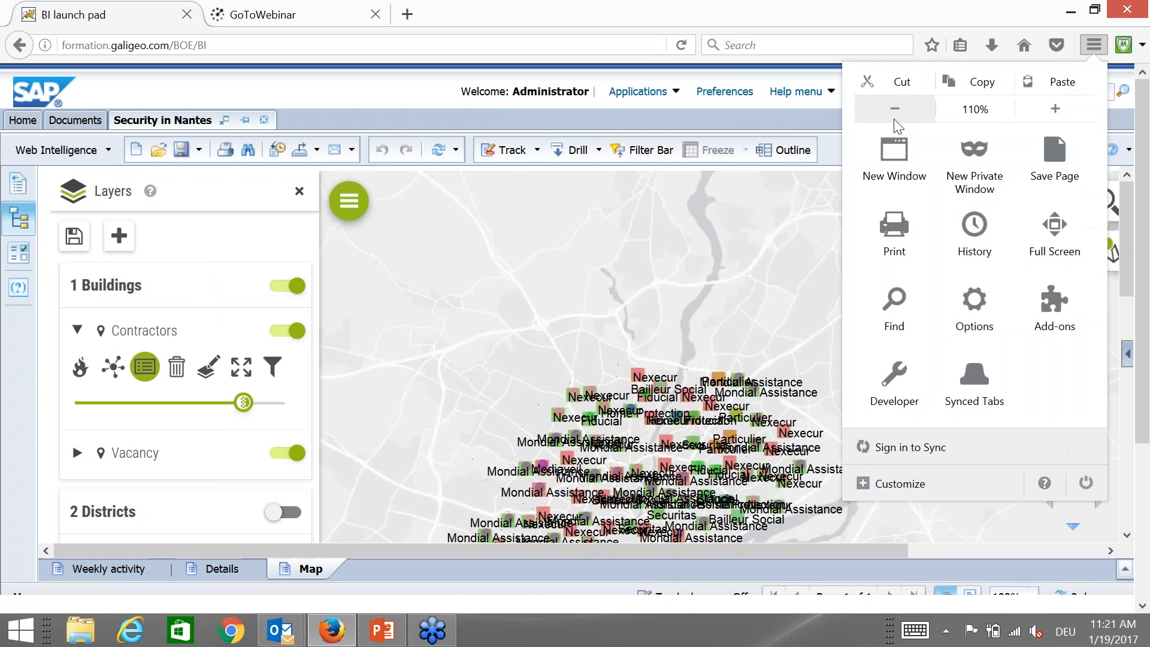
pyautogui.click(898, 122)
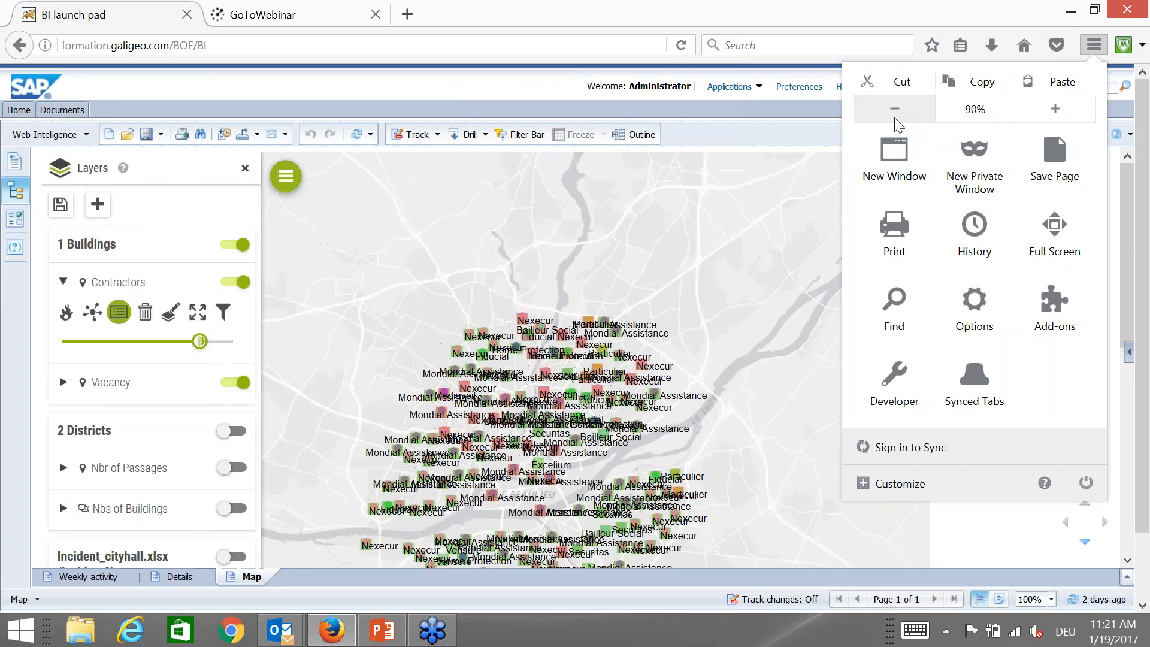
pyautogui.click(896, 114)
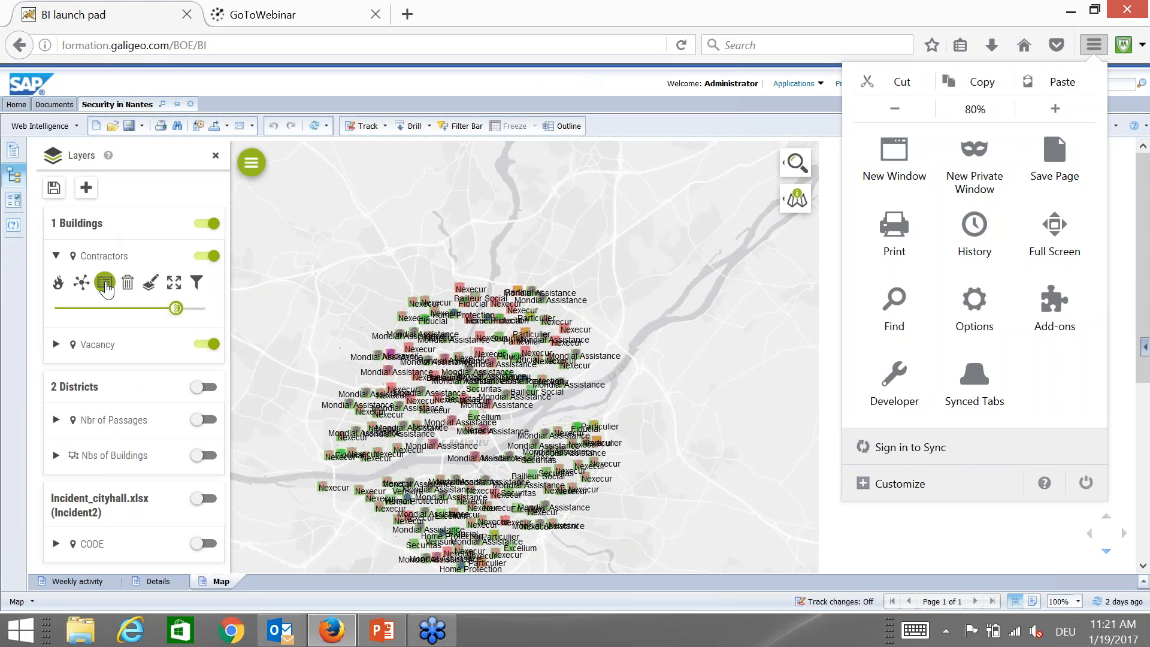
# Display the Contractors layer as a heatmap and slightly reduce the heatmap's radius
pyautogui.click(58, 283)
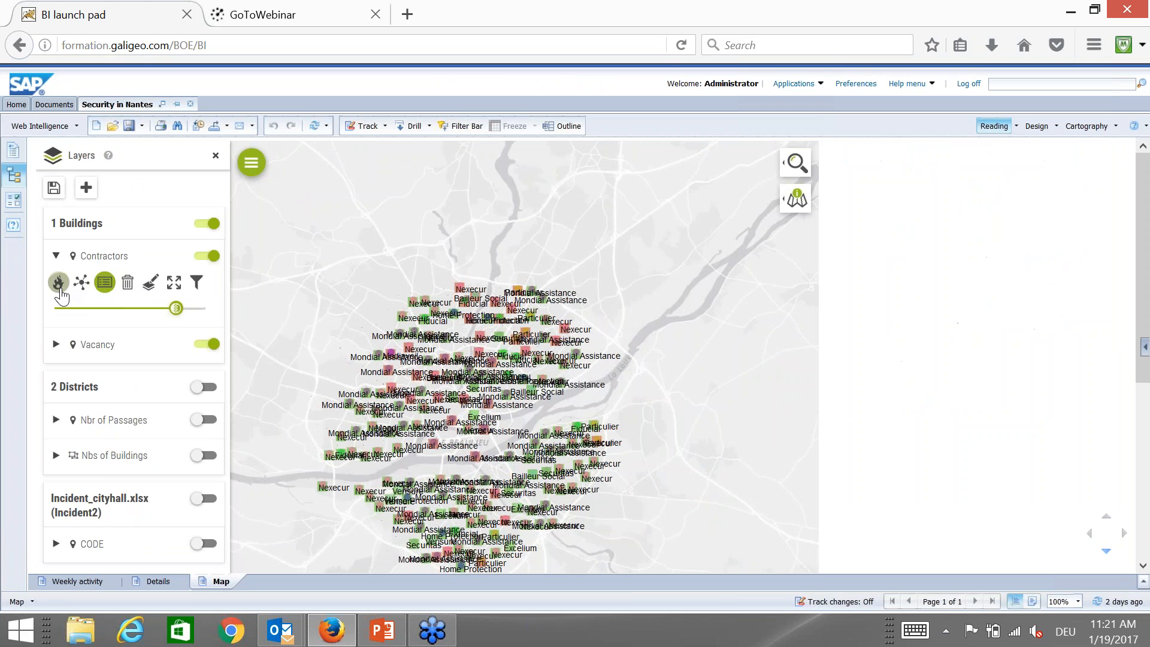
pyautogui.click(58, 282)
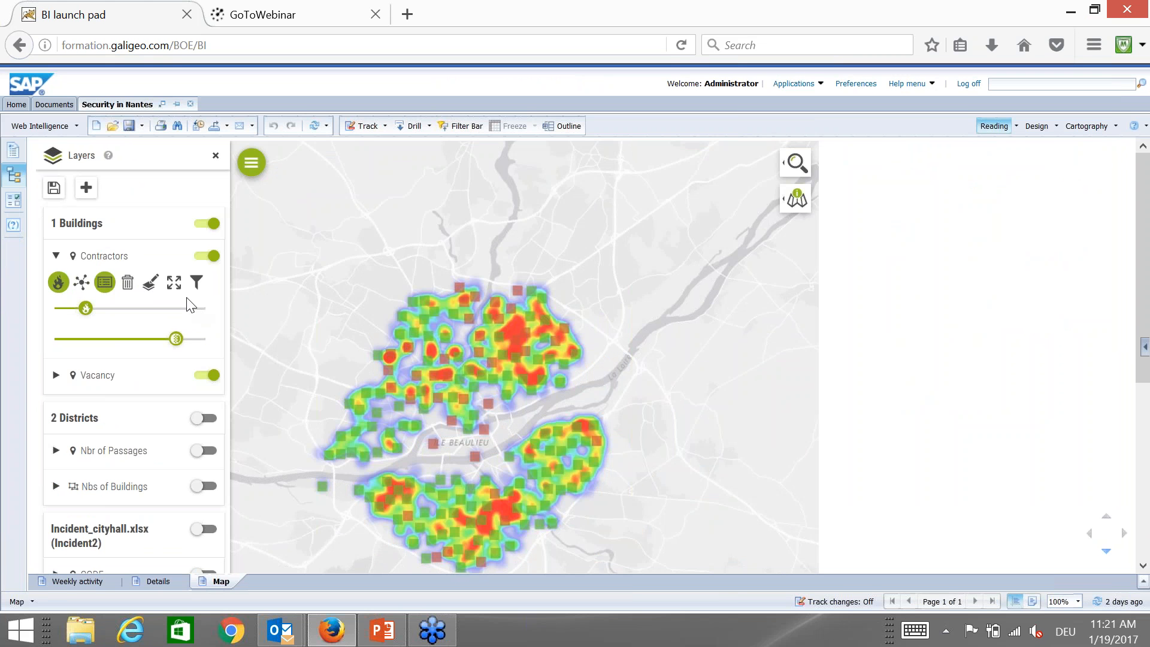
pyautogui.moveTo(89, 311); pyautogui.dragTo(77, 320)
# View the Vacancy details of a red building just above the Île Beaulieu label, down to its contractor and longitude
pyautogui.click(485, 433)
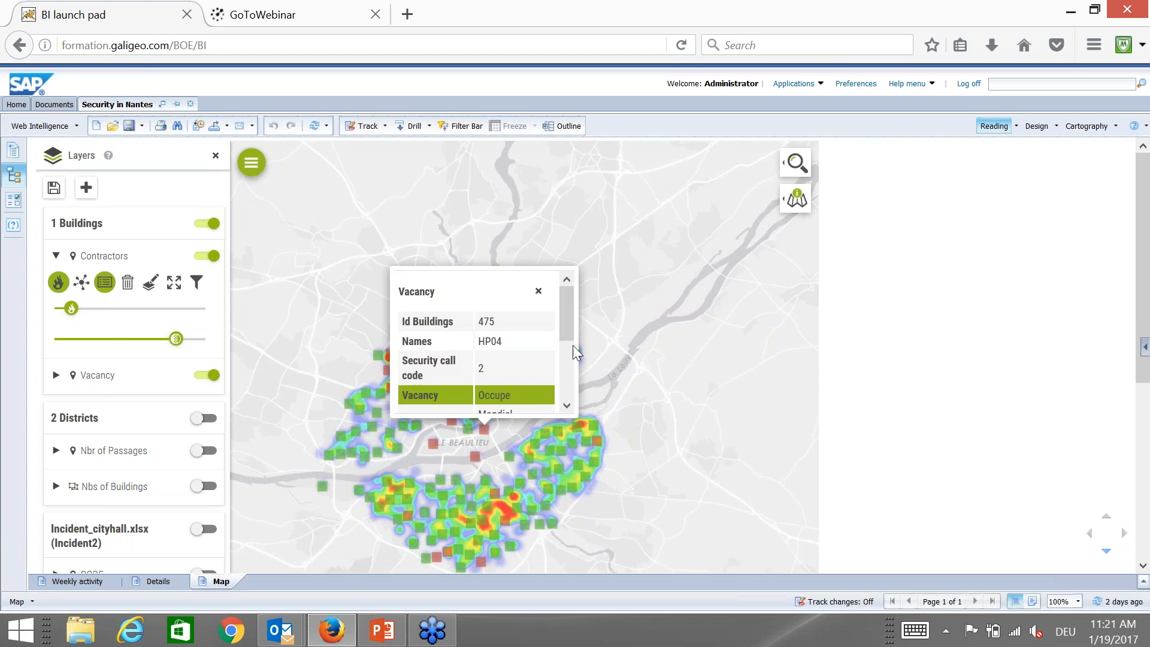
pyautogui.moveTo(570, 319); pyautogui.dragTo(574, 364)
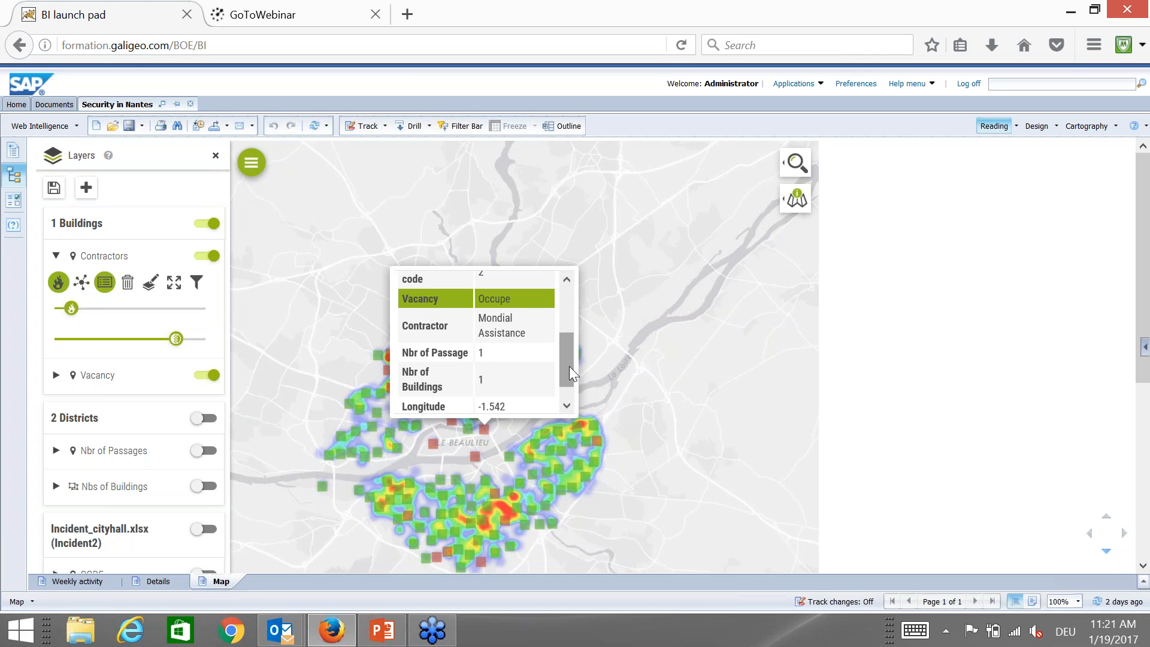
# Return to the start of the building's Vacancy details and close them
pyautogui.moveTo(569, 371); pyautogui.dragTo(570, 314)
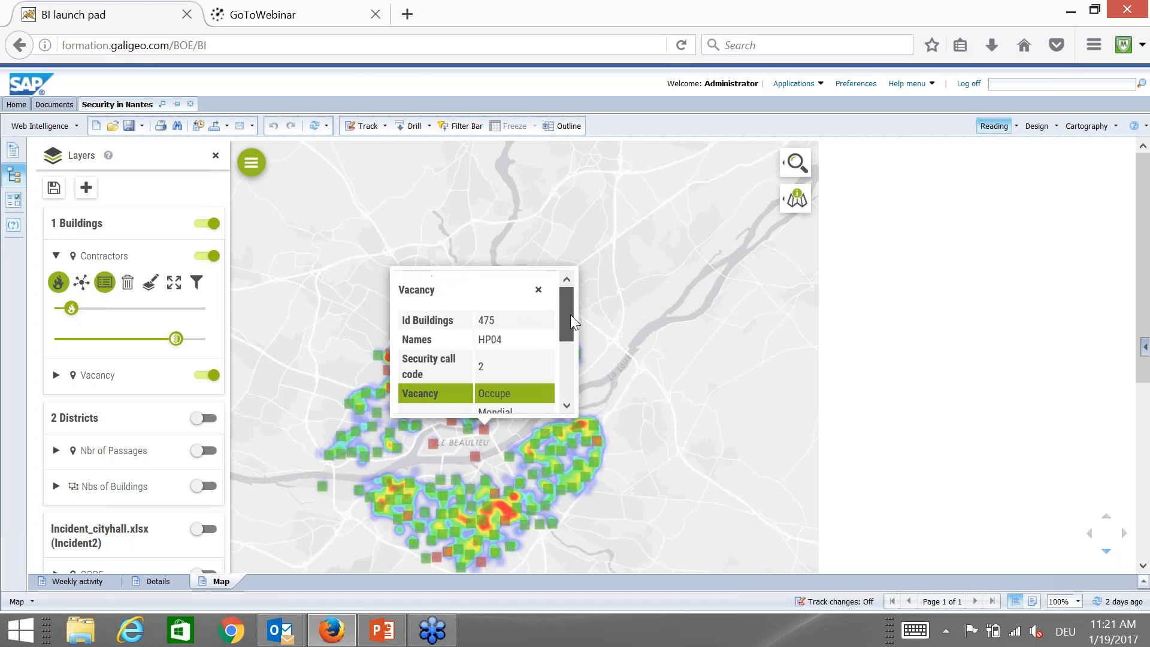
pyautogui.click(252, 160)
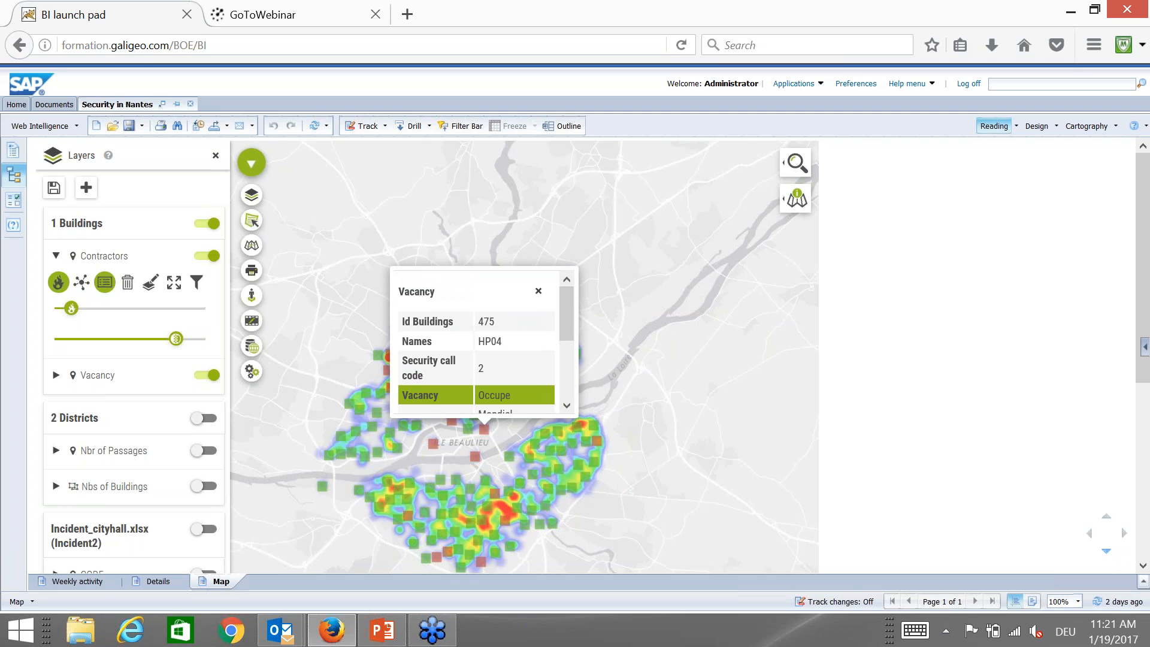
pyautogui.click(537, 292)
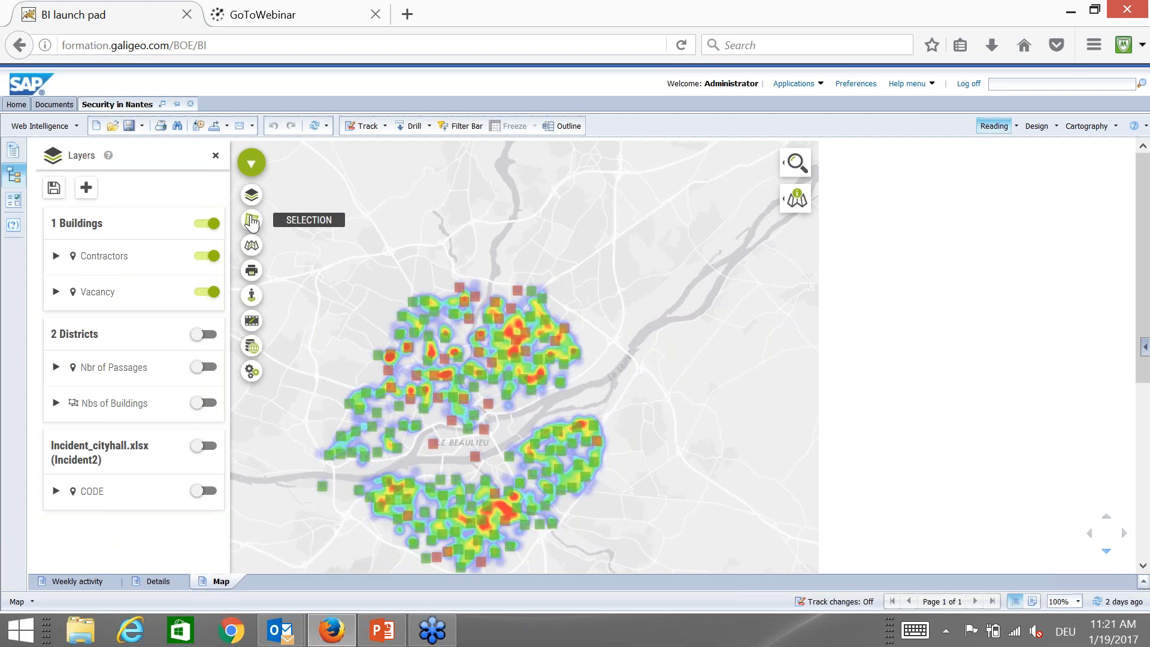
# Select the Contractors buildings within a 5-kilometre radius of a point in the northern part of the city
pyautogui.click(251, 222)
pyautogui.click(172, 246)
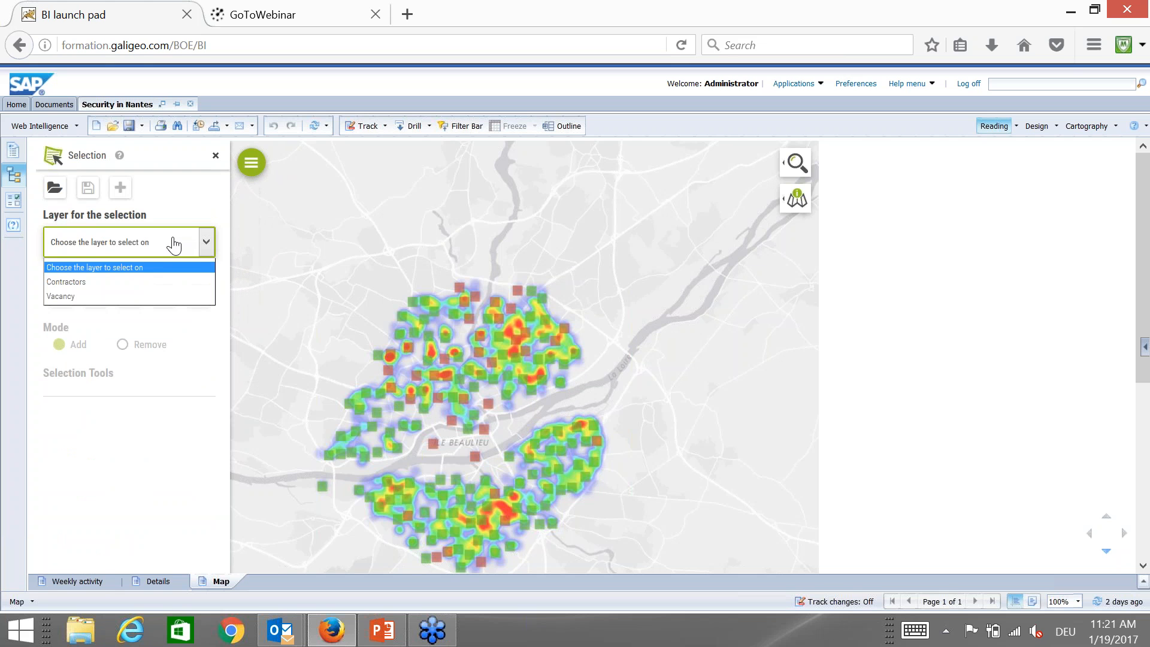
pyautogui.click(145, 291)
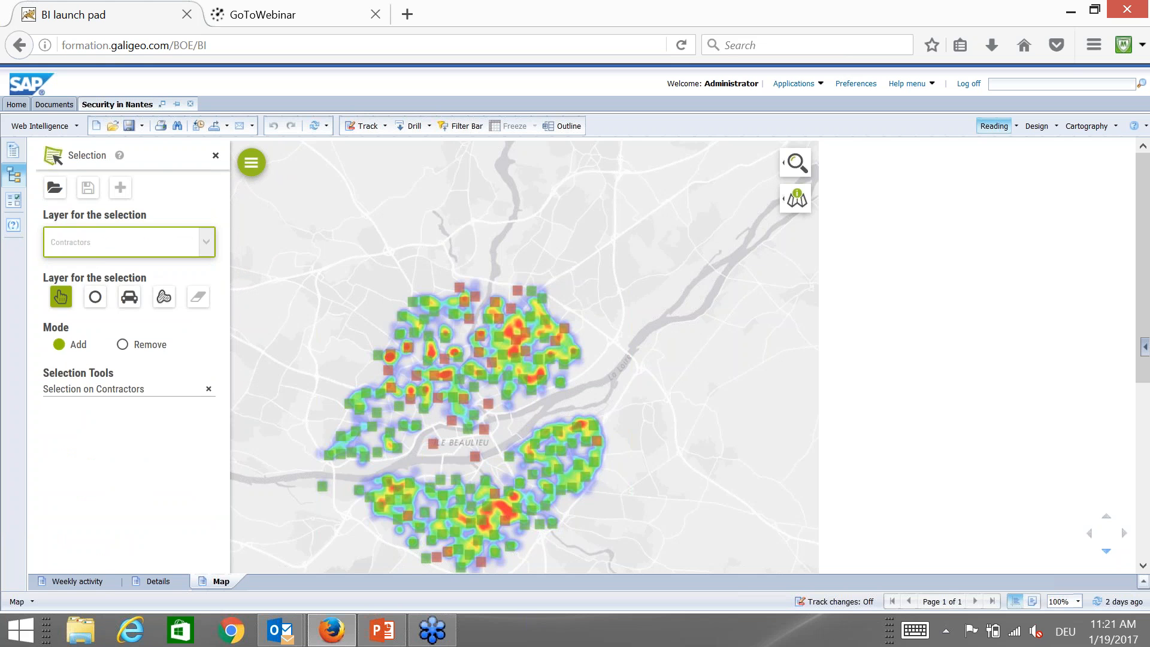
pyautogui.click(97, 300)
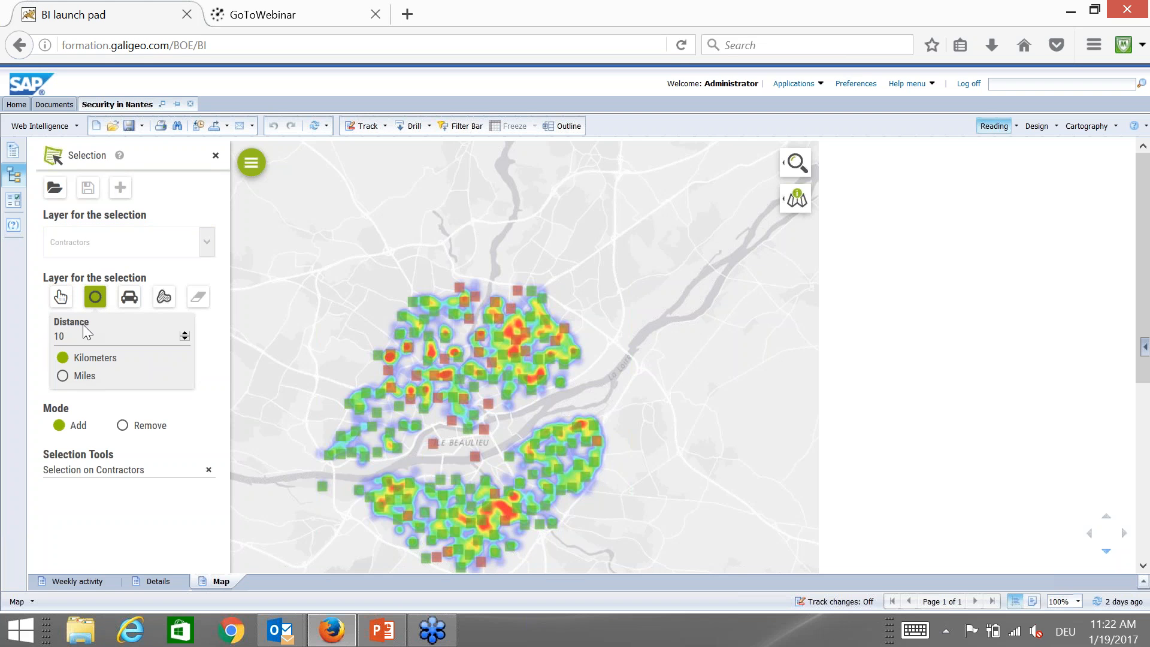
pyautogui.write('5')
pyautogui.click(429, 343)
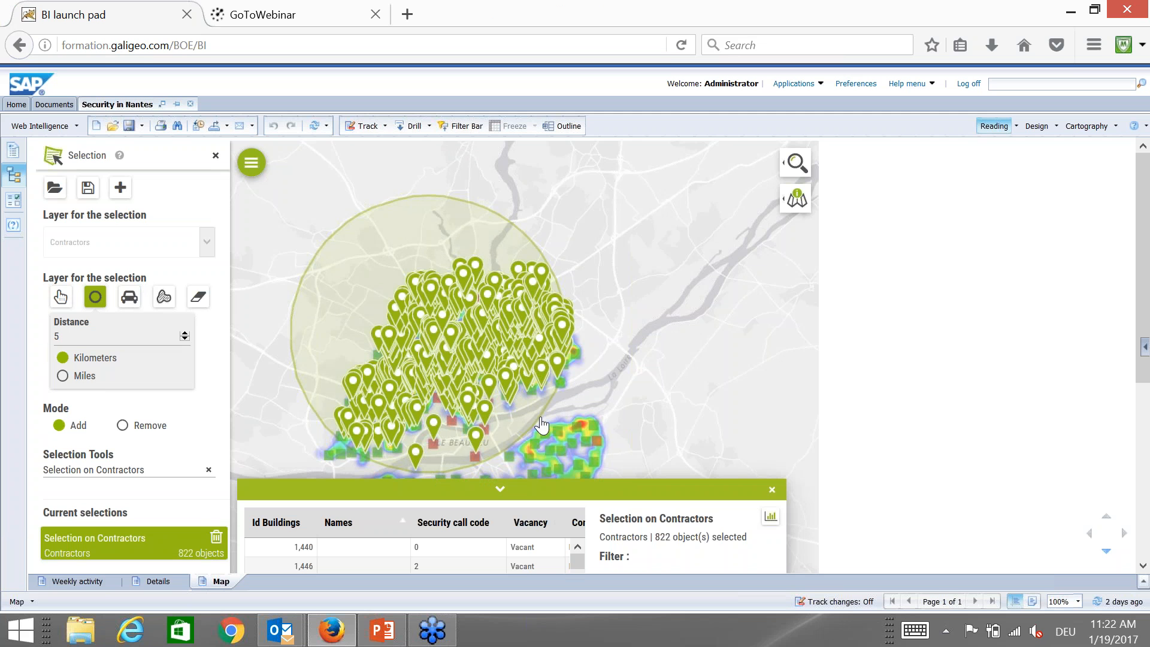
# Locate building 1,446 on the map from the selection's table, and view the Nb Passage and Code patrimoine statistics charts
pyautogui.moveTo(1144, 371); pyautogui.dragTo(1147, 495)
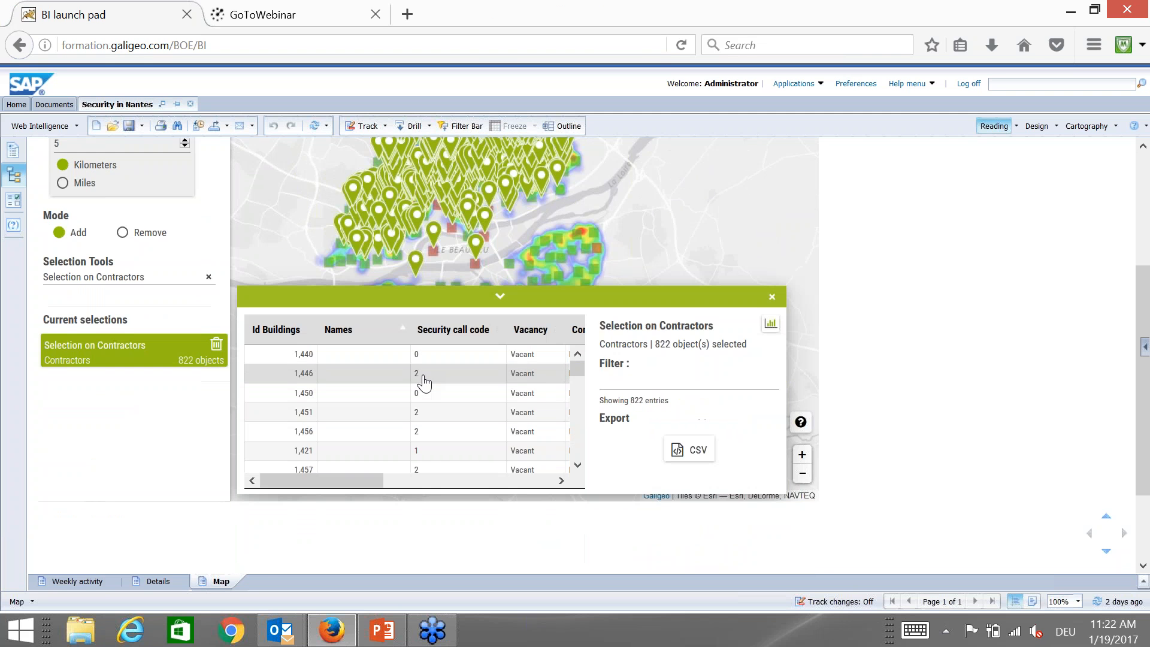
pyautogui.click(423, 381)
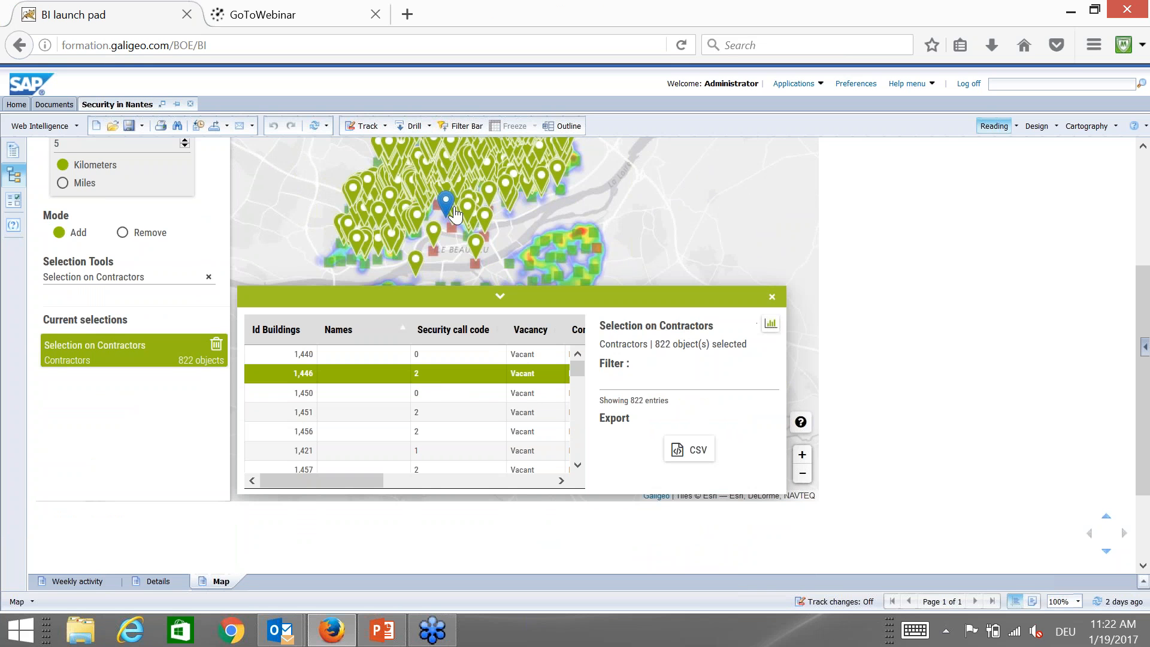
pyautogui.click(771, 324)
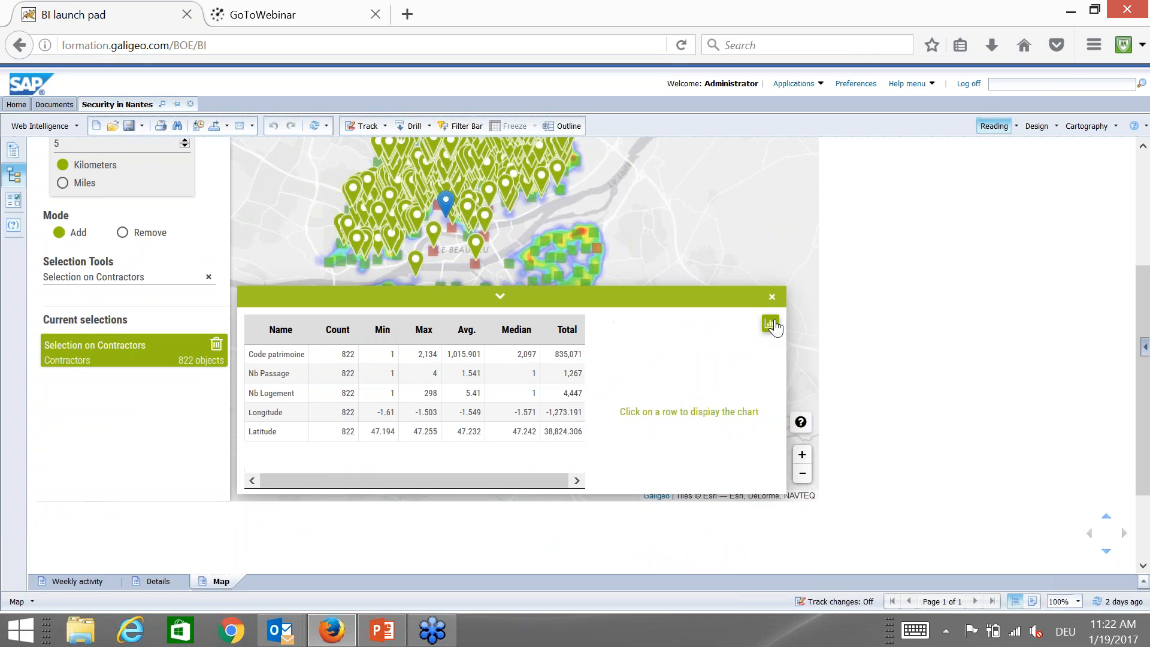
pyautogui.click(446, 382)
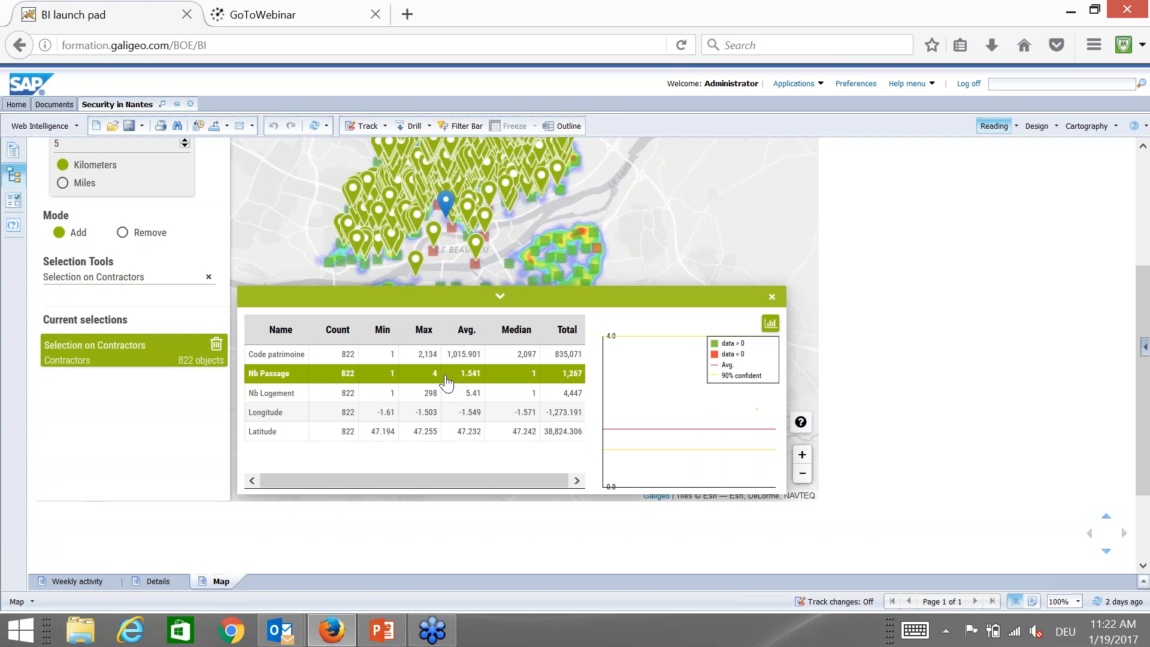
pyautogui.click(441, 354)
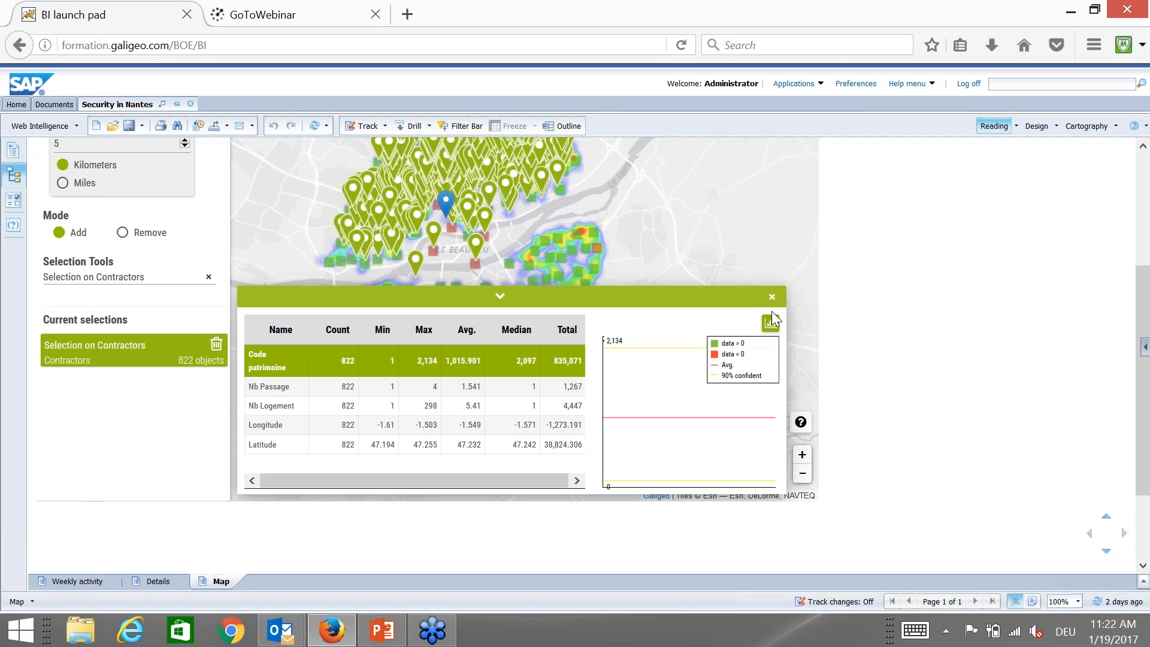
pyautogui.click(772, 297)
pyautogui.scroll(3, 1144, 400)
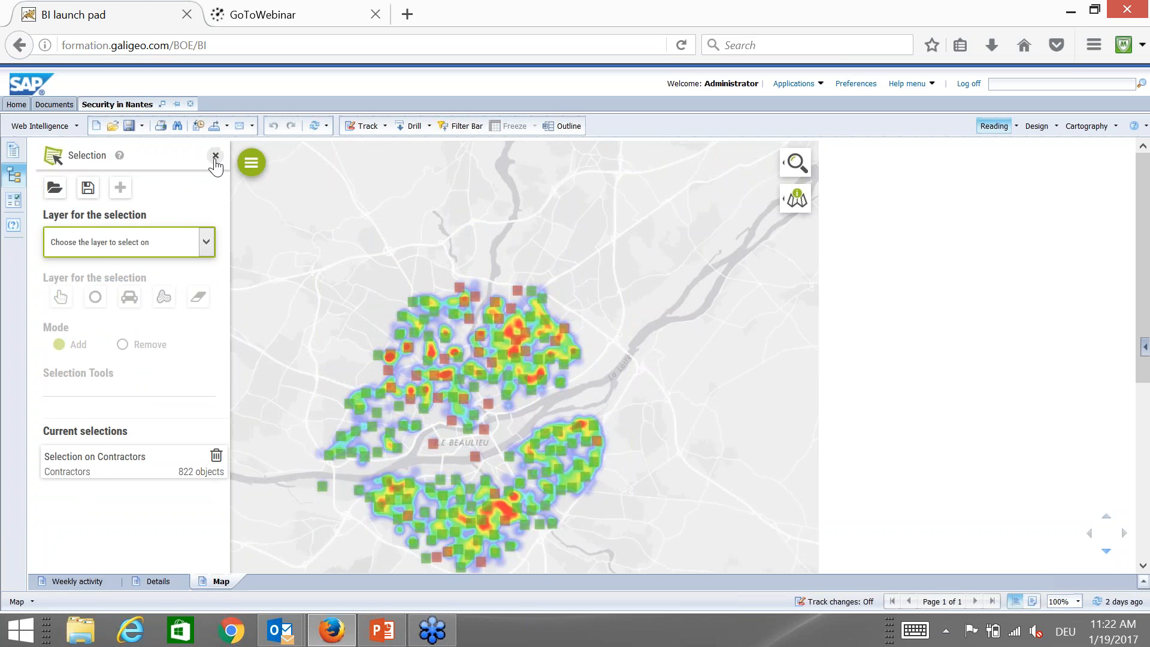
pyautogui.click(214, 159)
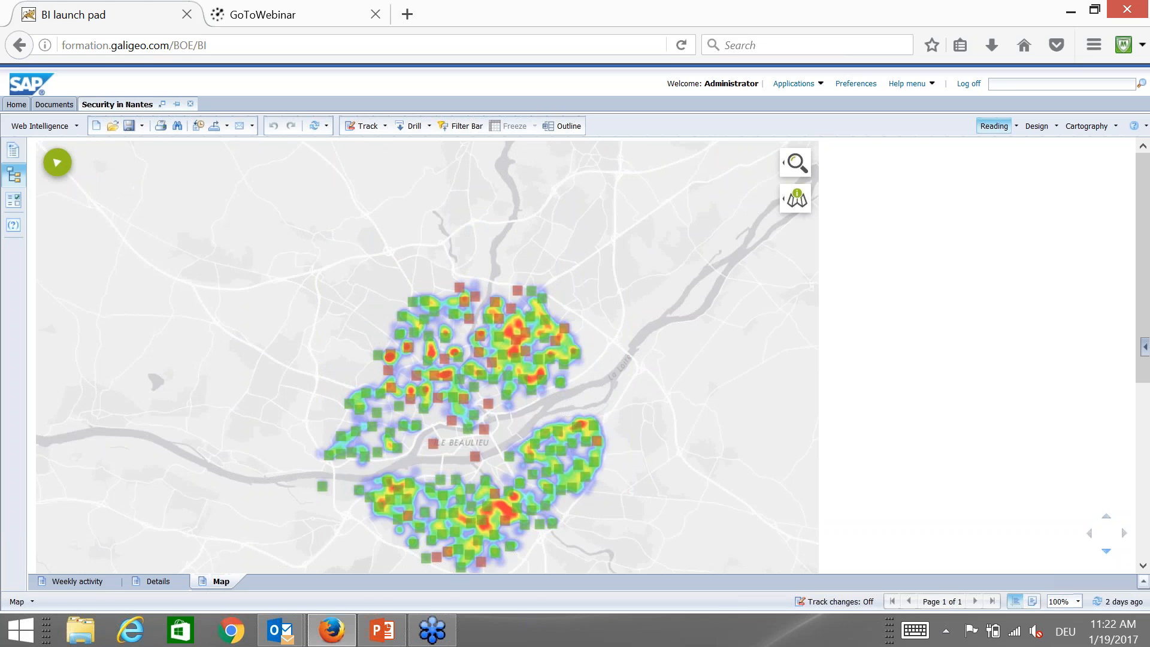
# Open the Motion Map settings and look through the queries available for it
pyautogui.click(58, 163)
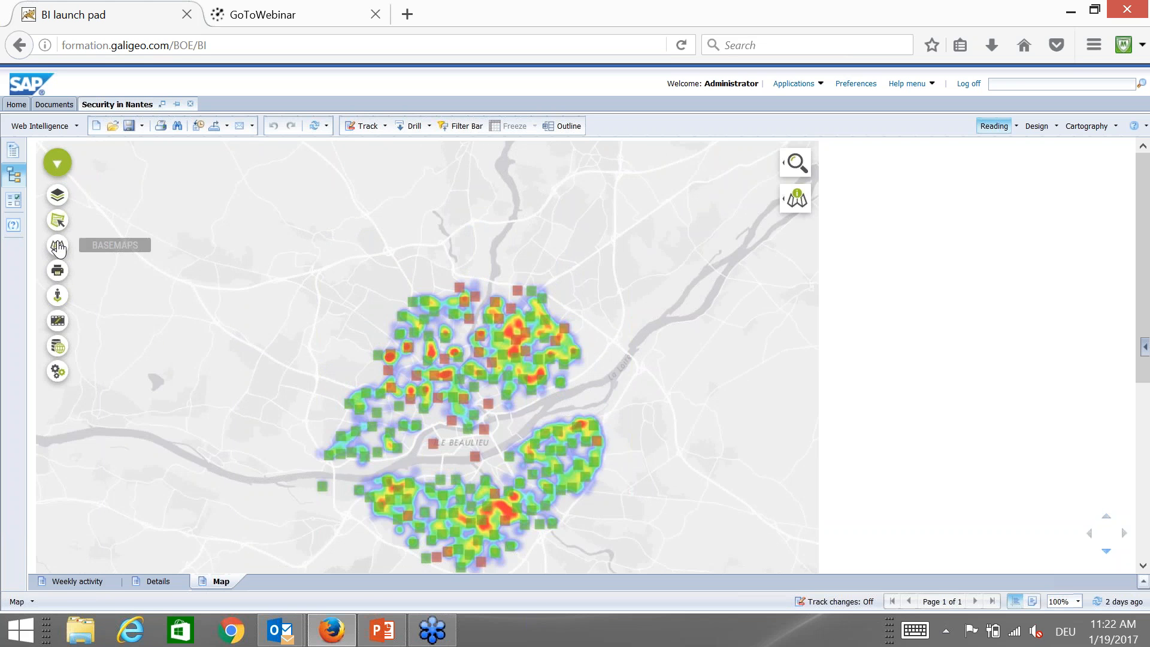
pyautogui.click(58, 322)
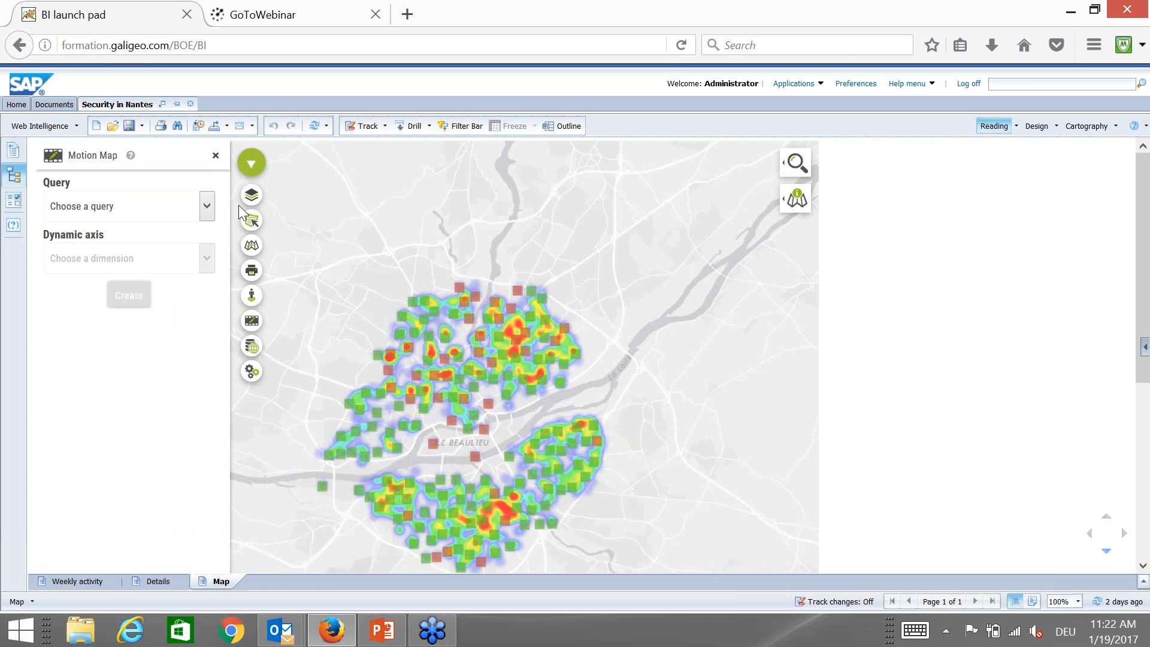
pyautogui.click(200, 206)
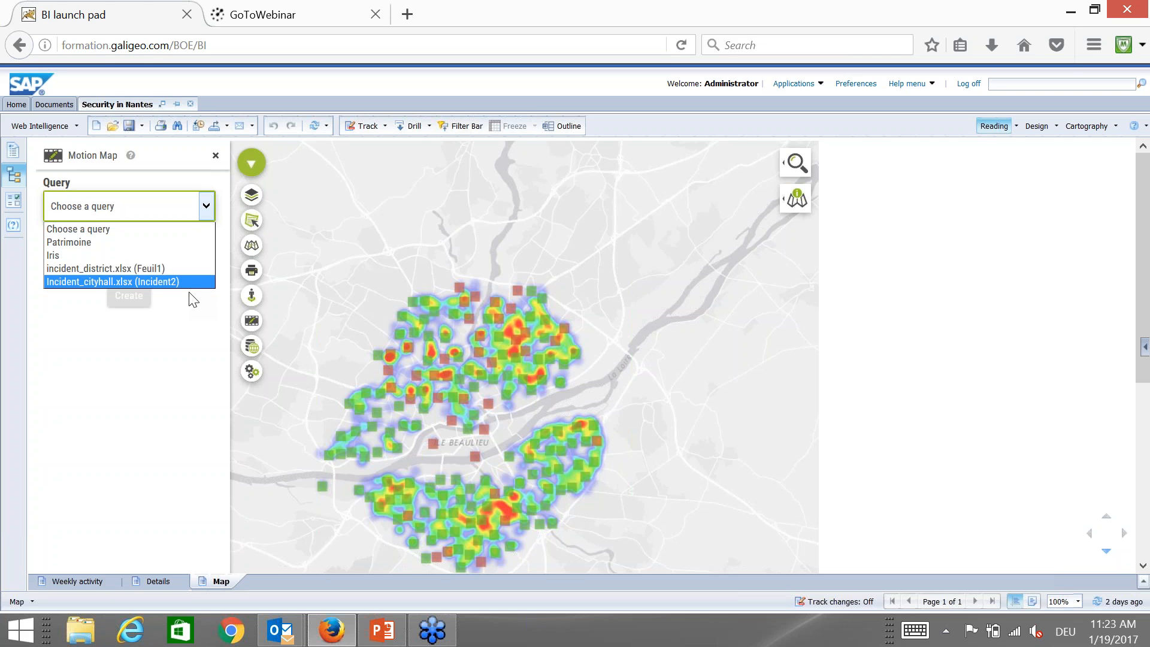
# Turn off the heatmap and labels of the Contractors layer
pyautogui.click(251, 198)
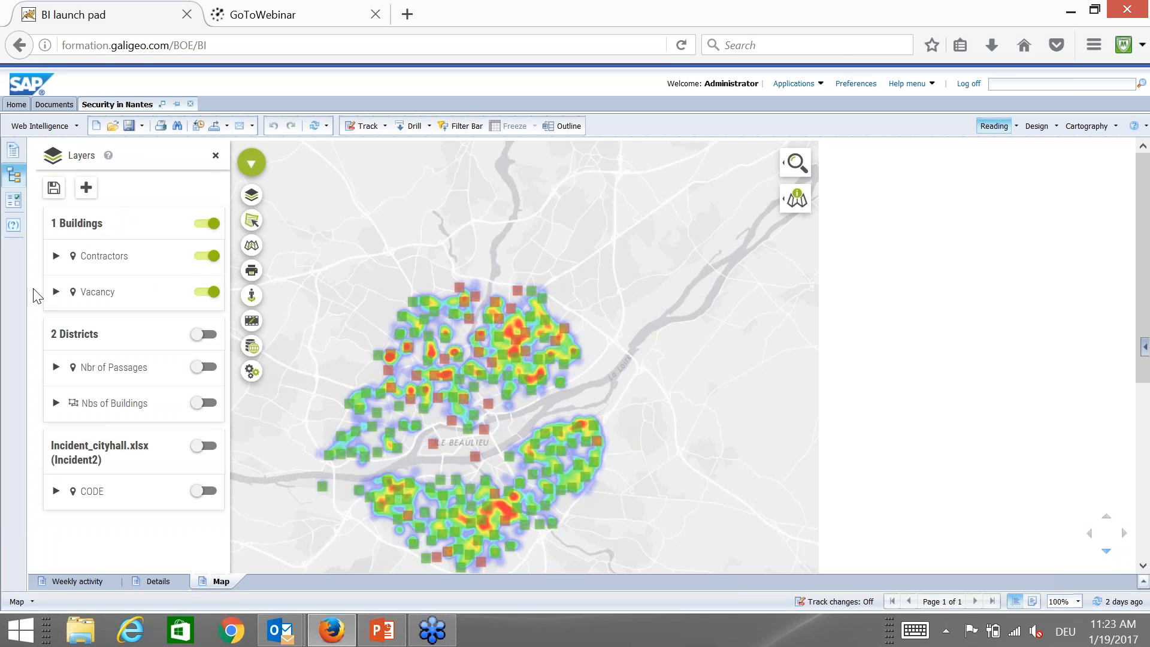
pyautogui.click(56, 257)
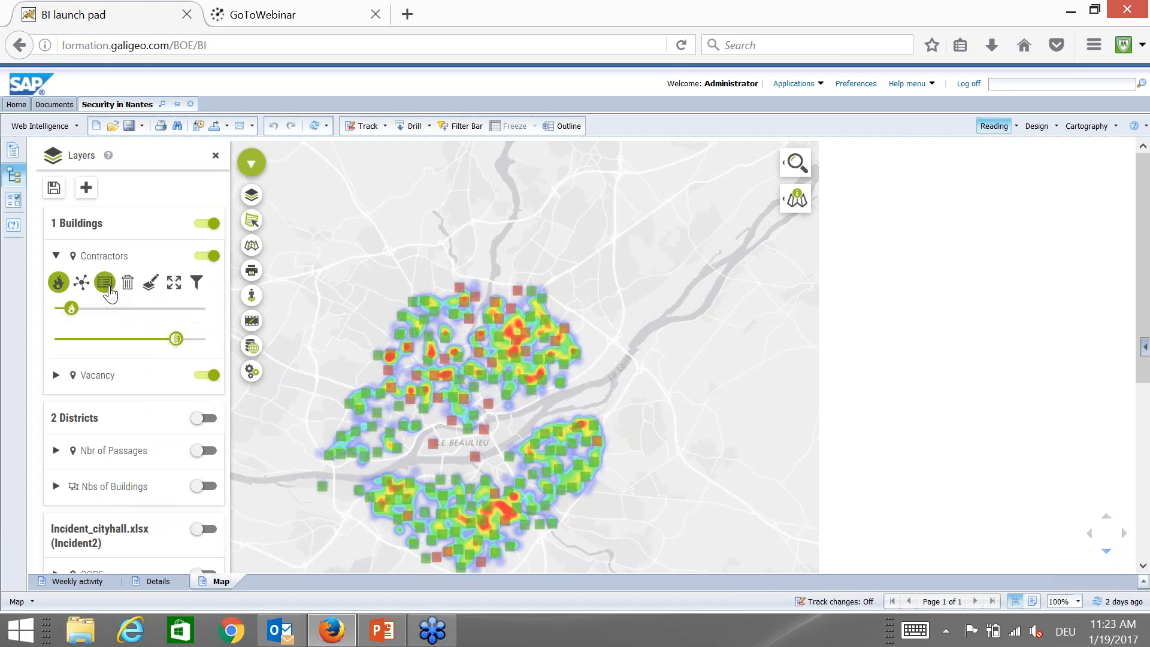
pyautogui.click(58, 282)
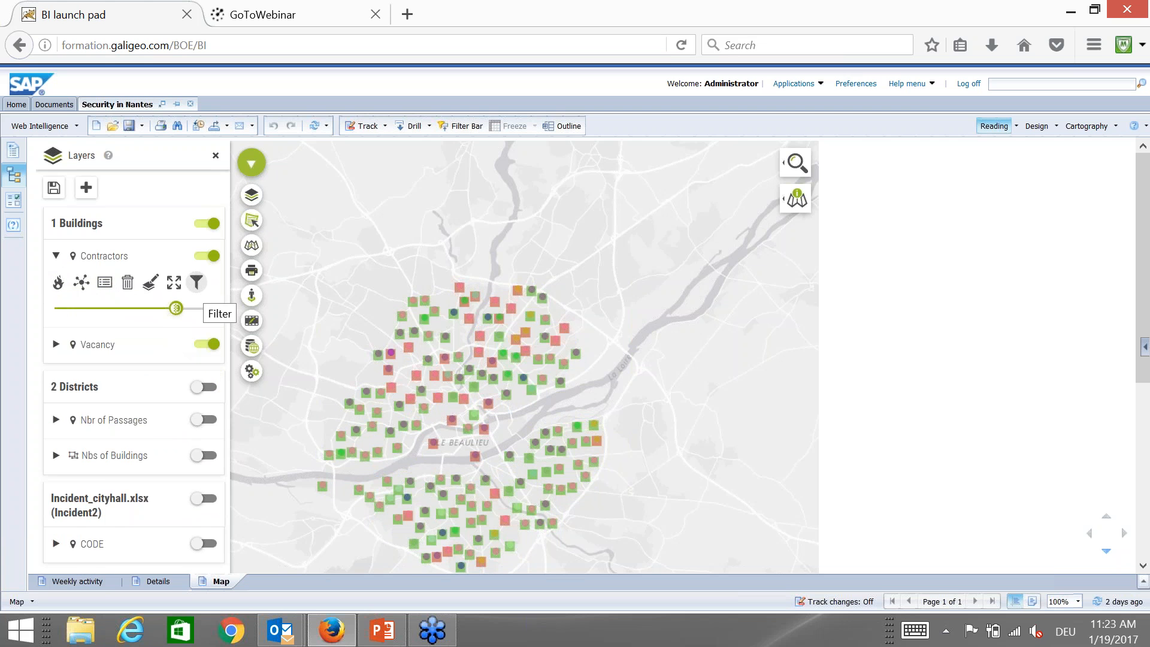
# Filter the Contractors layer in Simple Mode to buildings whose Id Buildings = 1, and save the filter
pyautogui.click(196, 282)
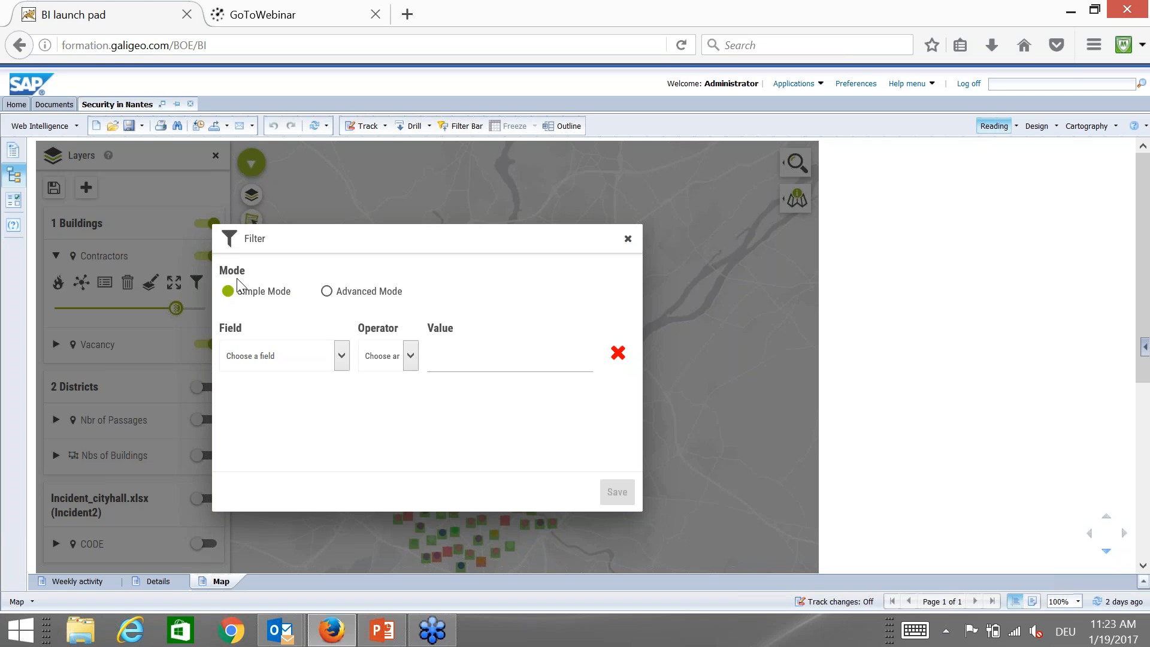
pyautogui.click(337, 361)
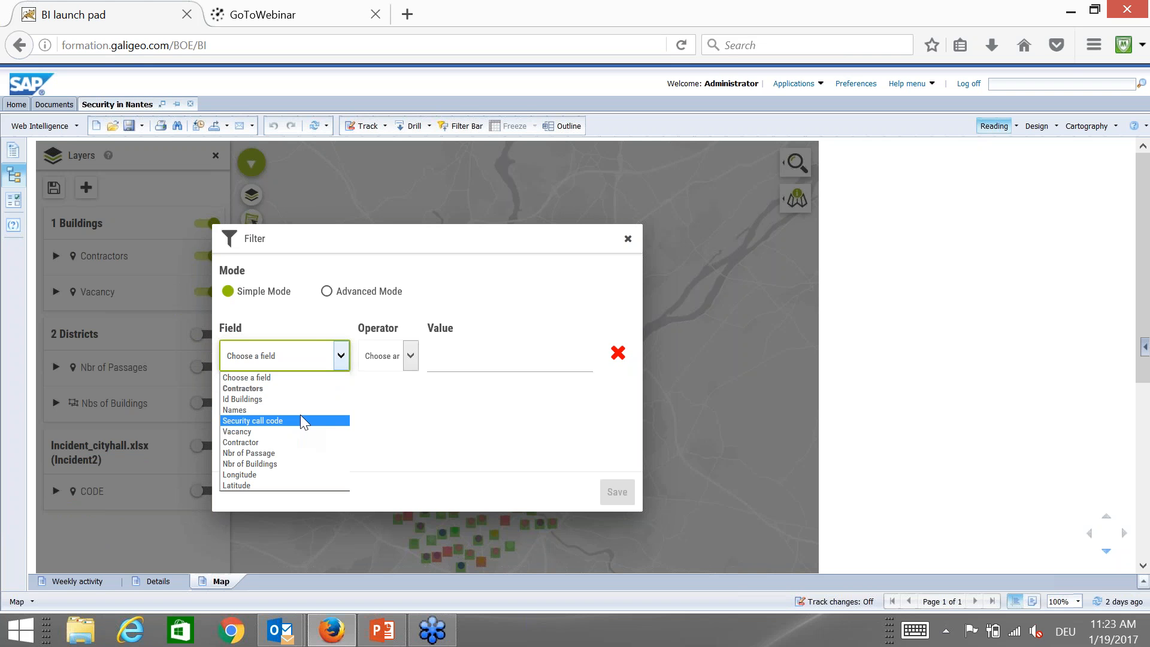
pyautogui.click(309, 400)
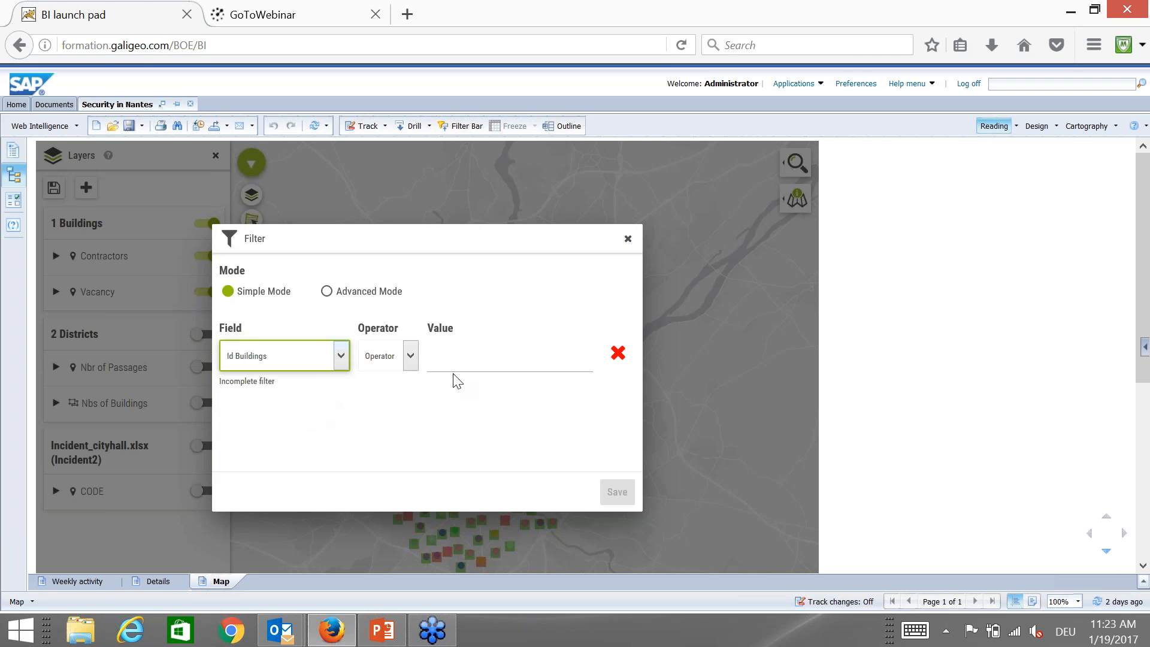
pyautogui.click(415, 353)
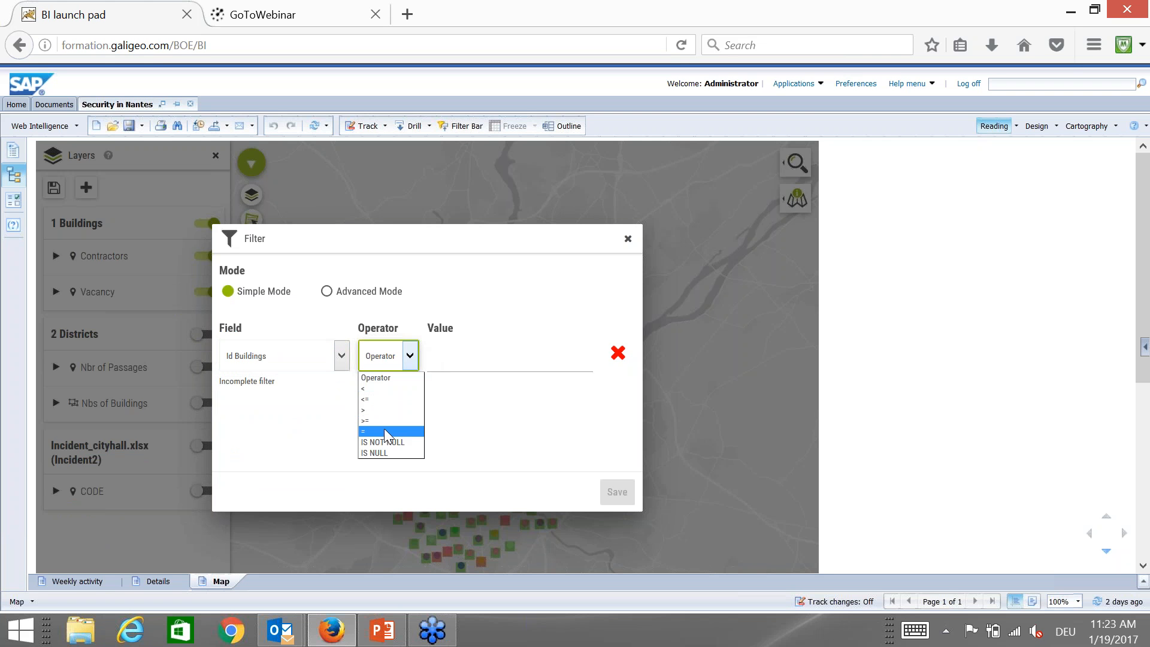
pyautogui.click(454, 362)
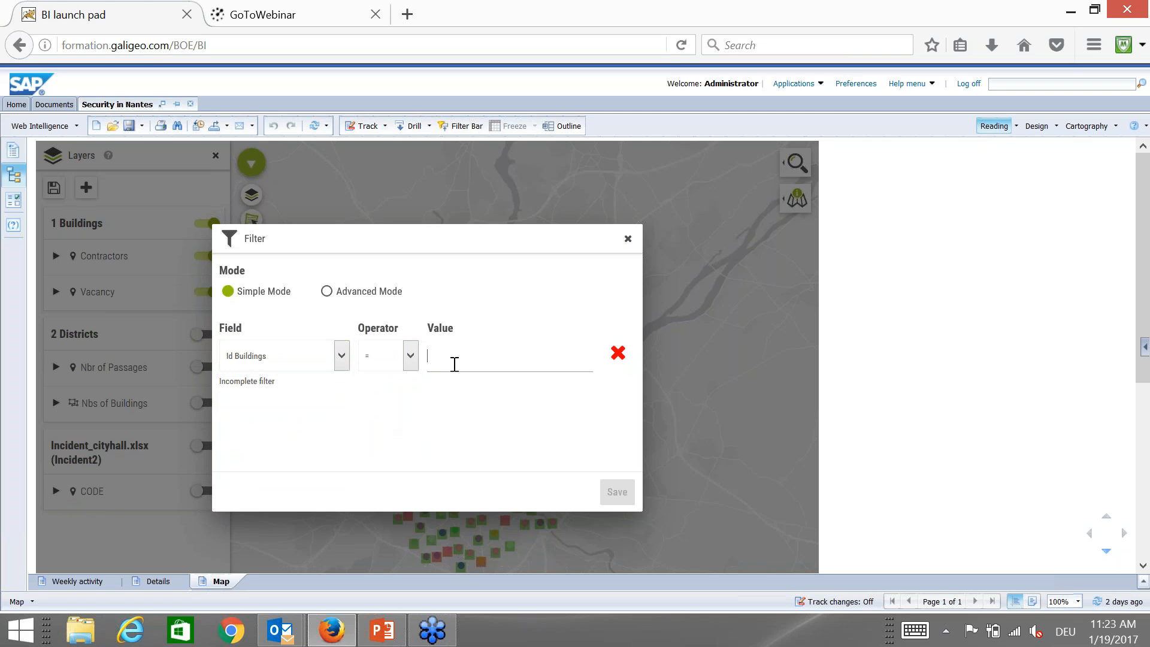
pyautogui.write('1')
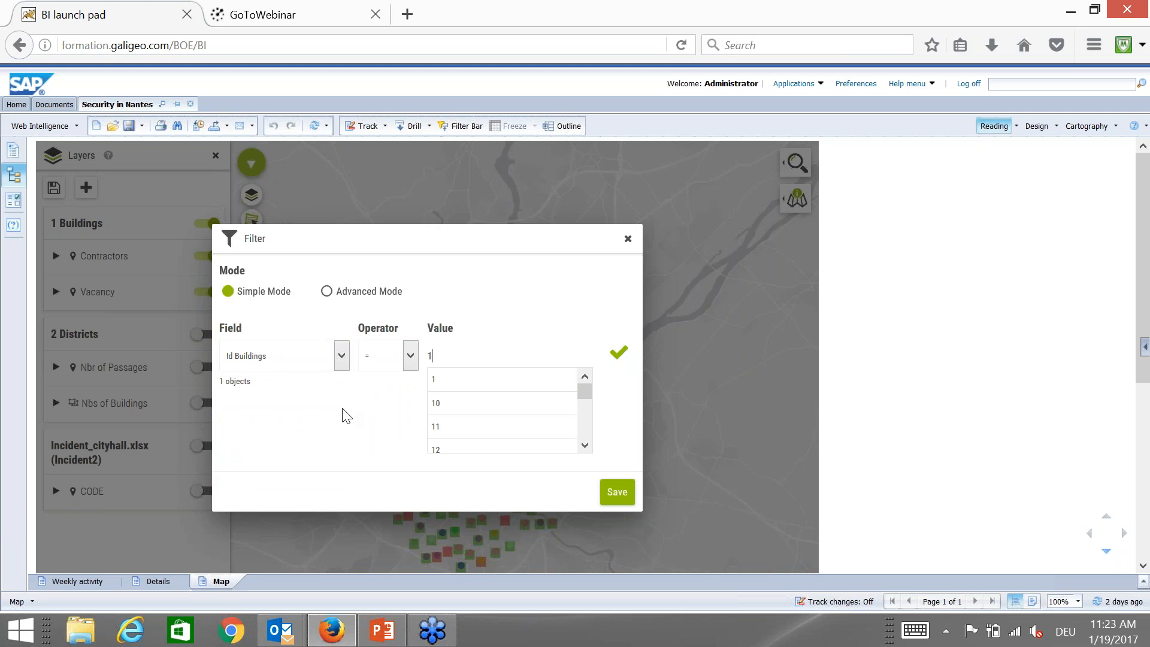
pyautogui.click(463, 380)
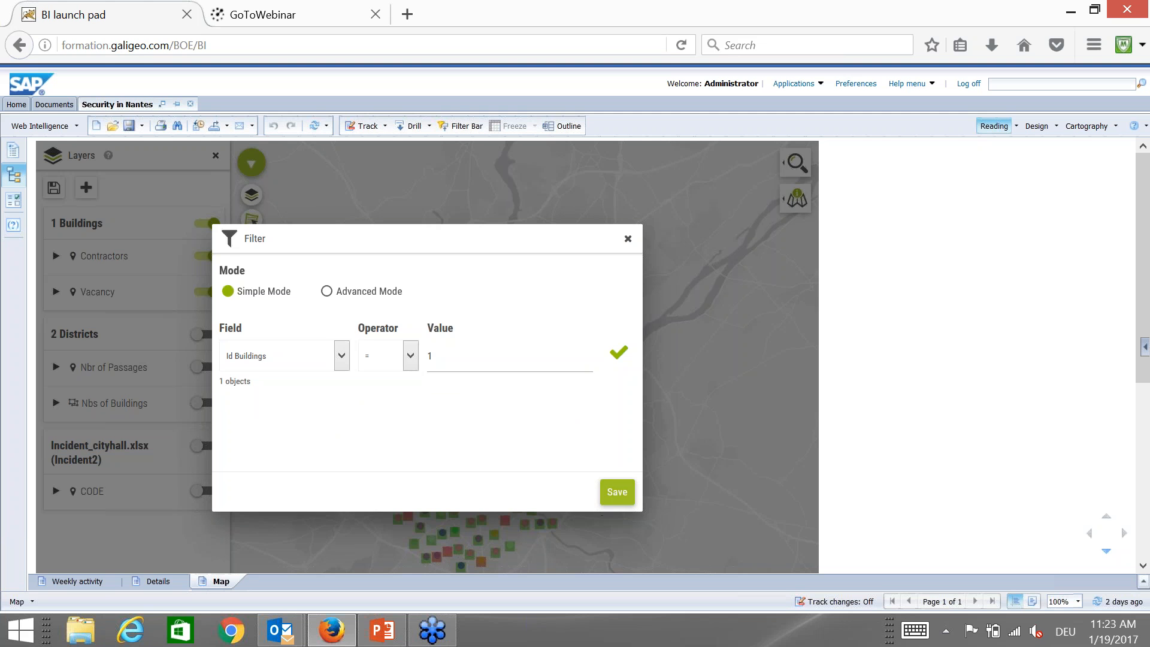
pyautogui.click(623, 492)
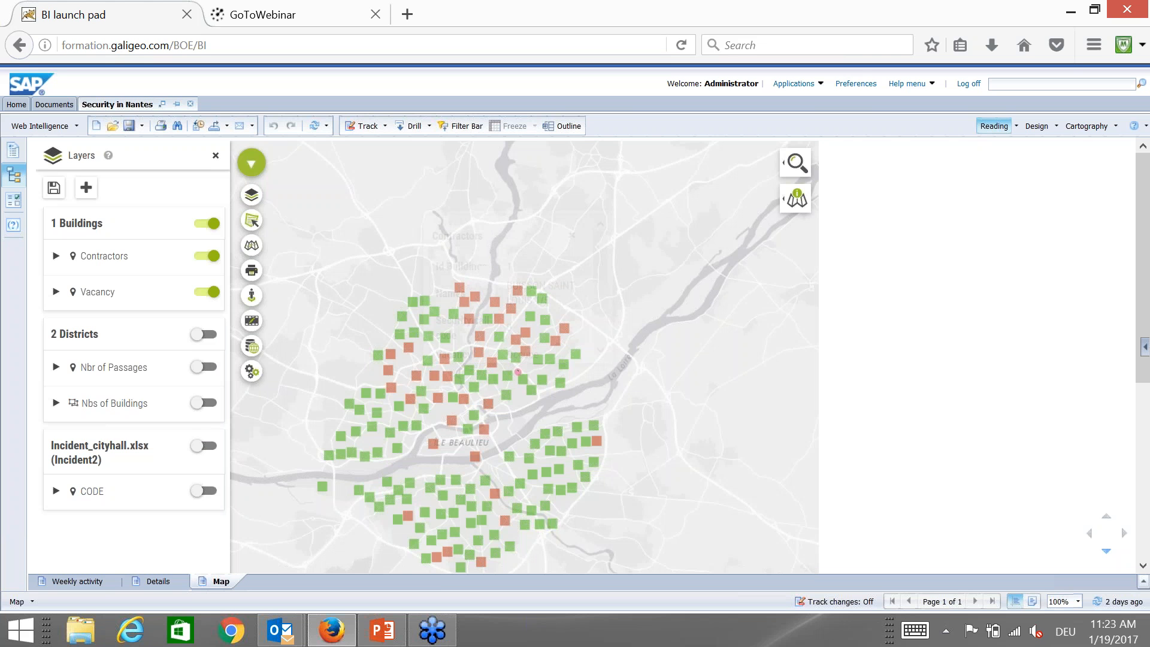
# View the Contractors details of the filtered building, including its contractor and number of passages, and close them
pyautogui.click(518, 374)
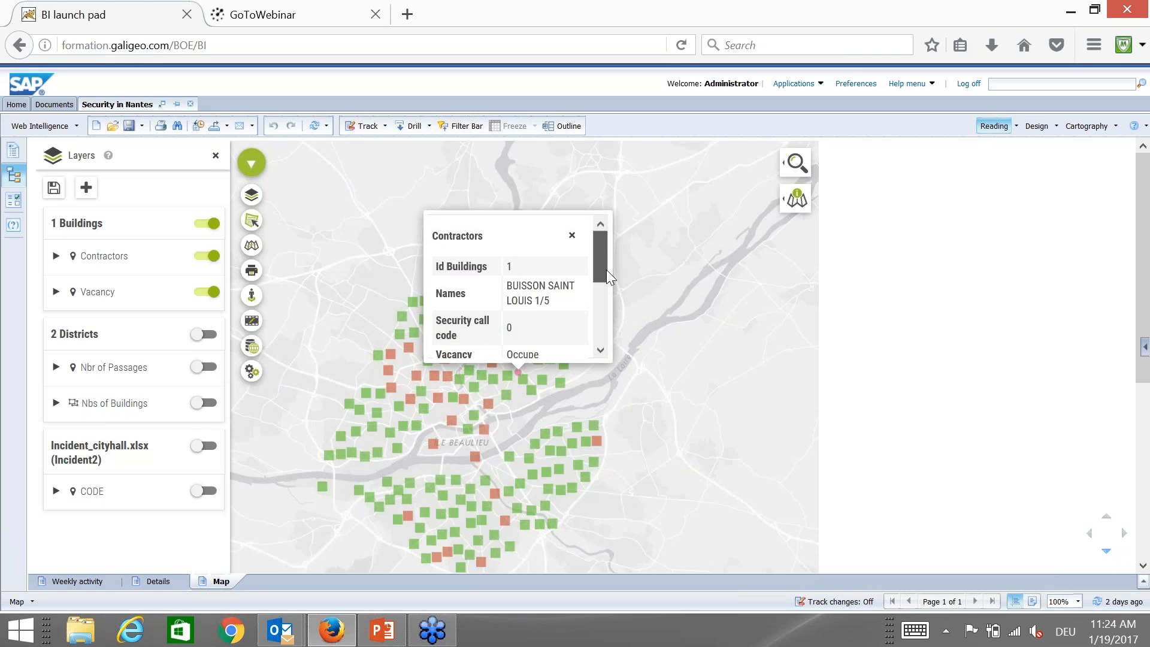
pyautogui.scroll(-3, 602, 308)
pyautogui.scroll(3, 602, 293)
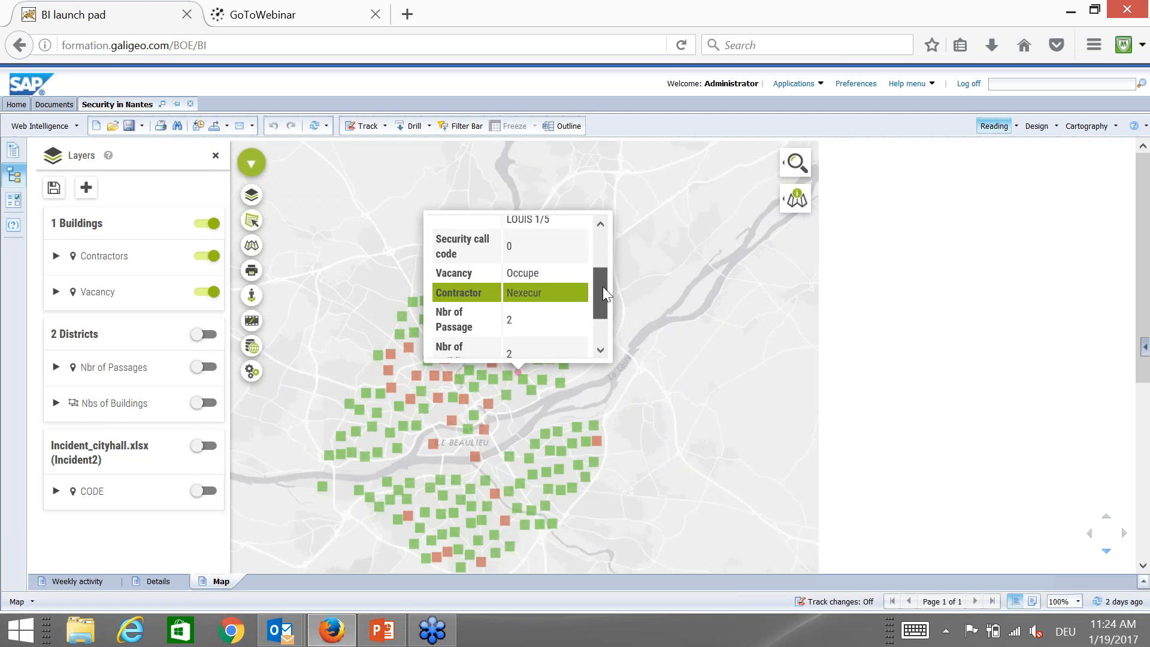
pyautogui.click(570, 236)
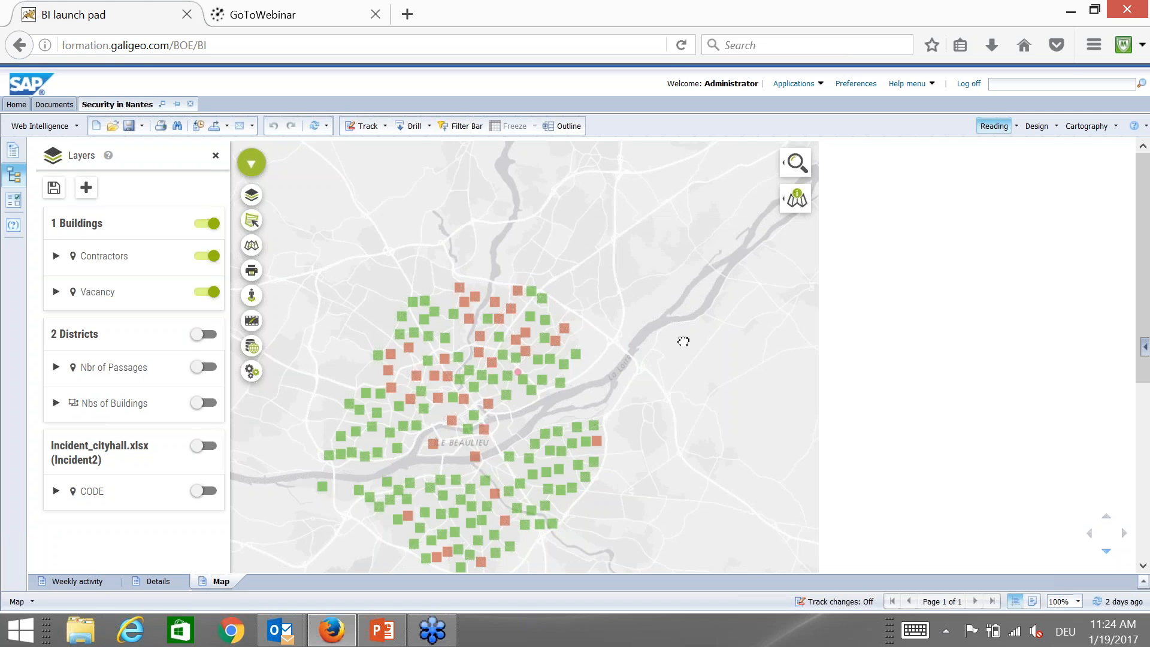
pyautogui.moveTo(683, 339); pyautogui.dragTo(681, 301)
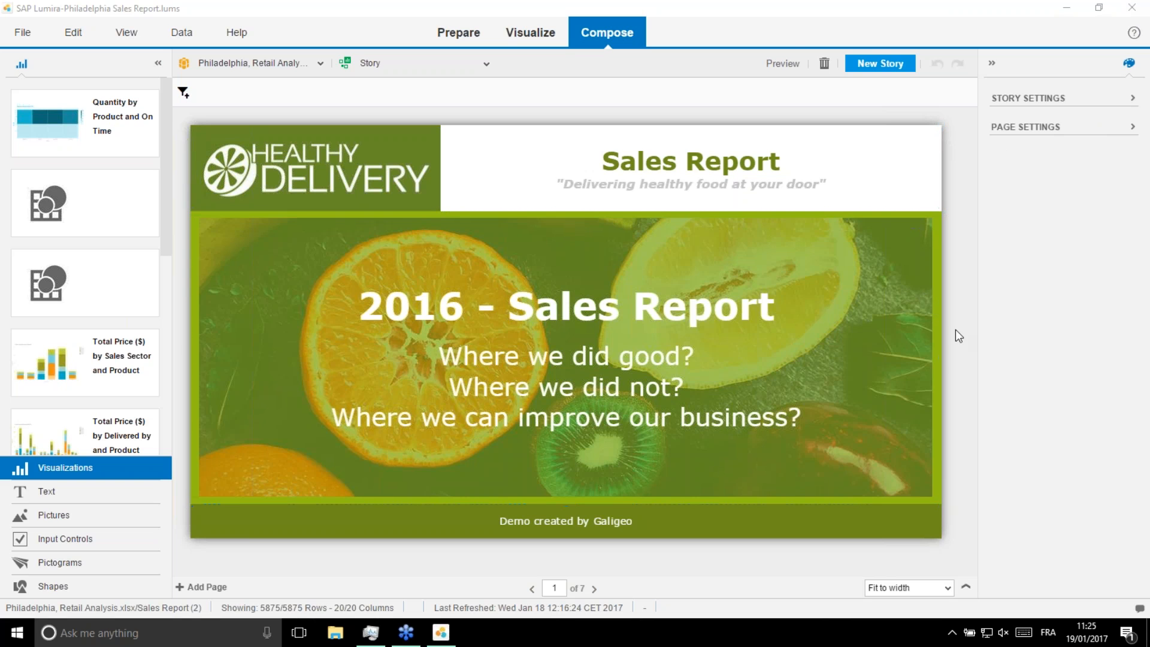
# In SAP Lumira, preview the Philadelphia Sales Report story at 100% zoom and go to page 2
pyautogui.click(786, 65)
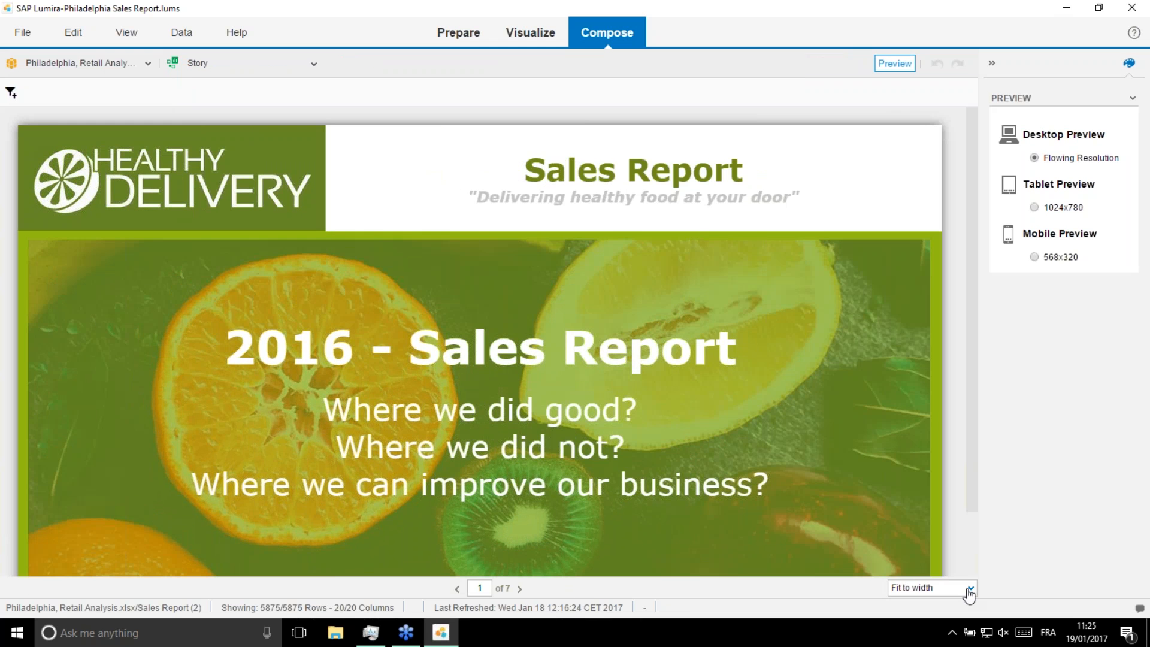
pyautogui.click(970, 589)
pyautogui.click(907, 483)
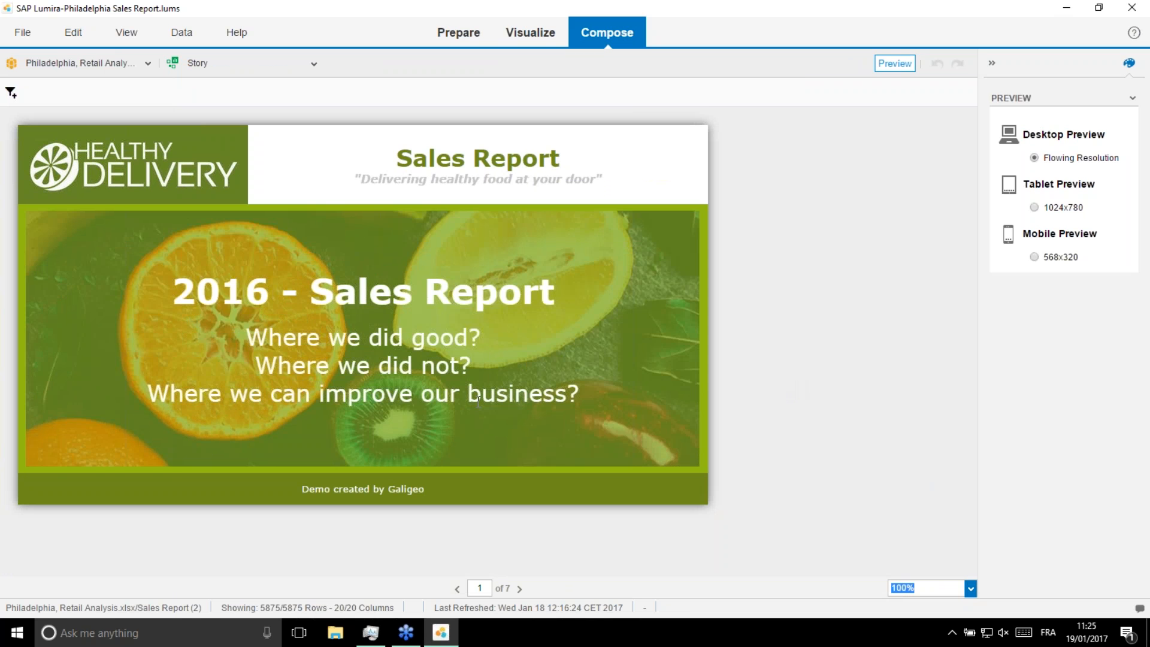
pyautogui.click(521, 590)
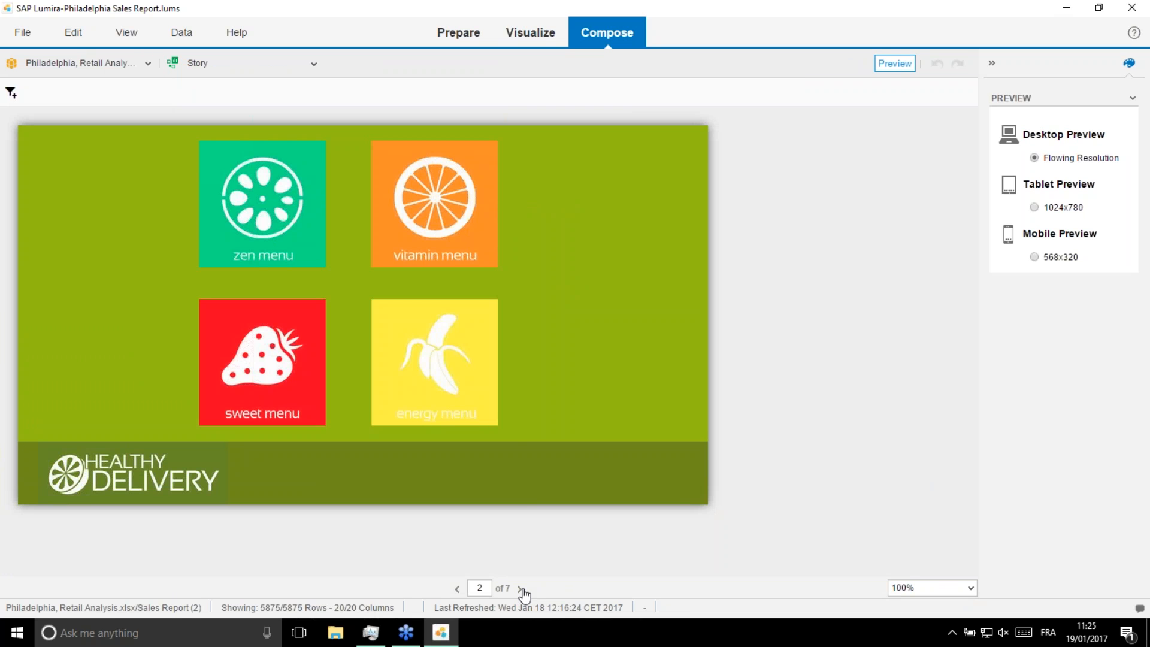
# Go to page 3 of the story, Sells Overview, and slightly reduce the heat point size of the map's heatmap
pyautogui.click(521, 590)
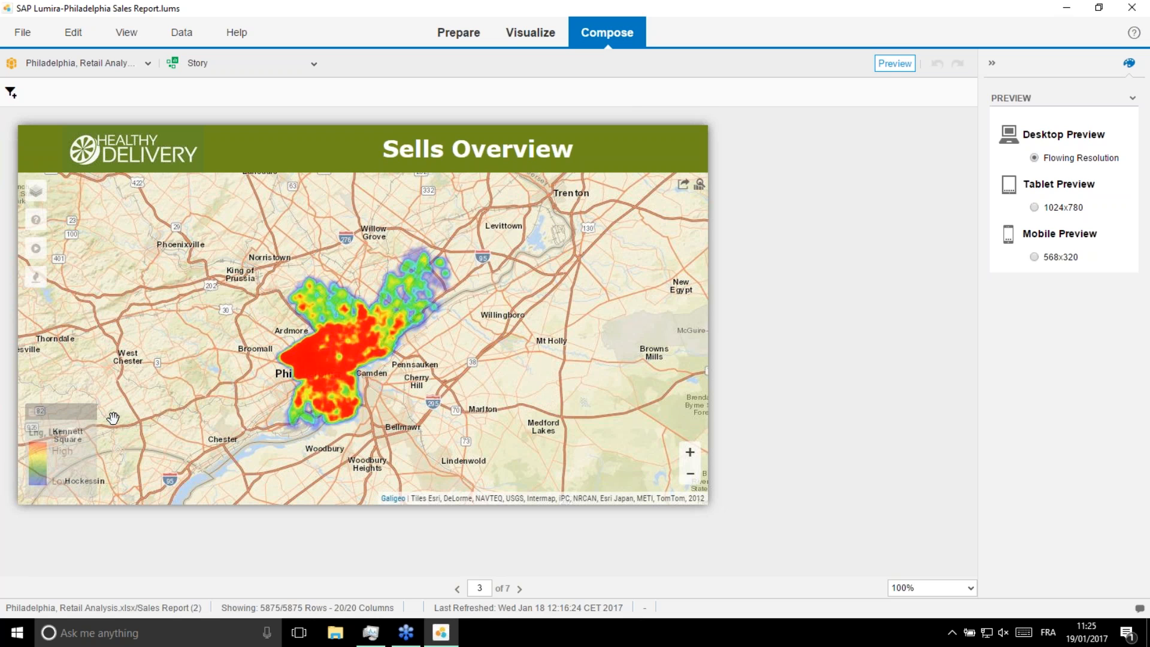
pyautogui.click(38, 279)
pyautogui.moveTo(97, 285); pyautogui.dragTo(86, 287)
pyautogui.click(37, 280)
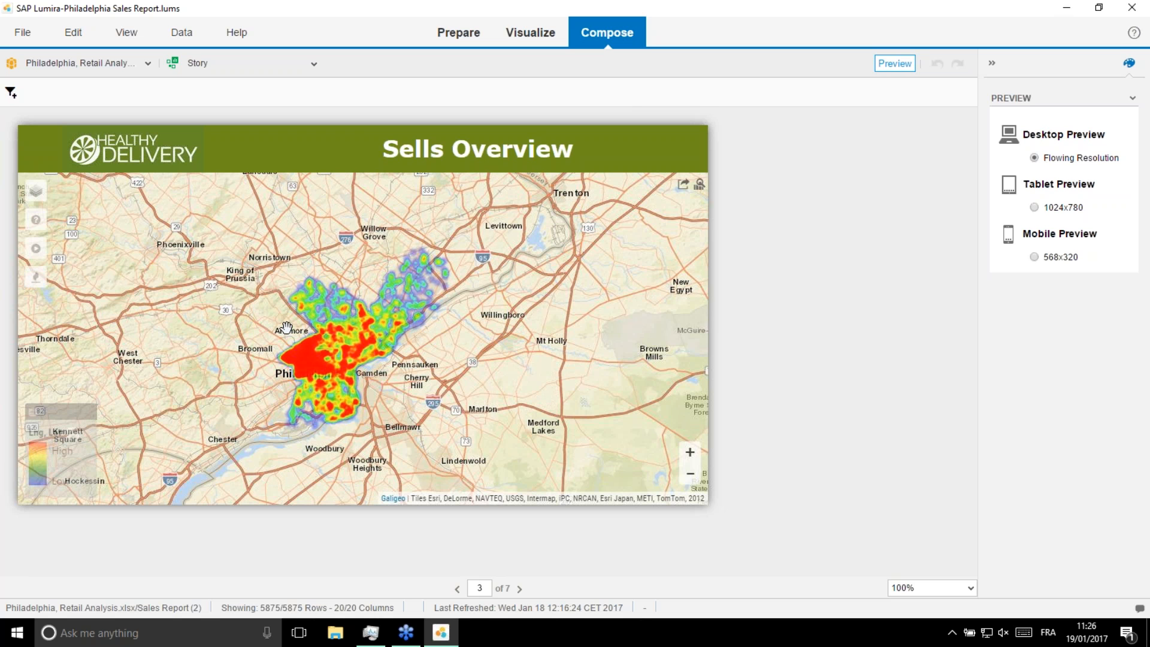
# Focus the sales heatmap on the Philadelphia area and slightly increase its heat point size
pyautogui.moveTo(282, 322); pyautogui.dragTo(371, 383)
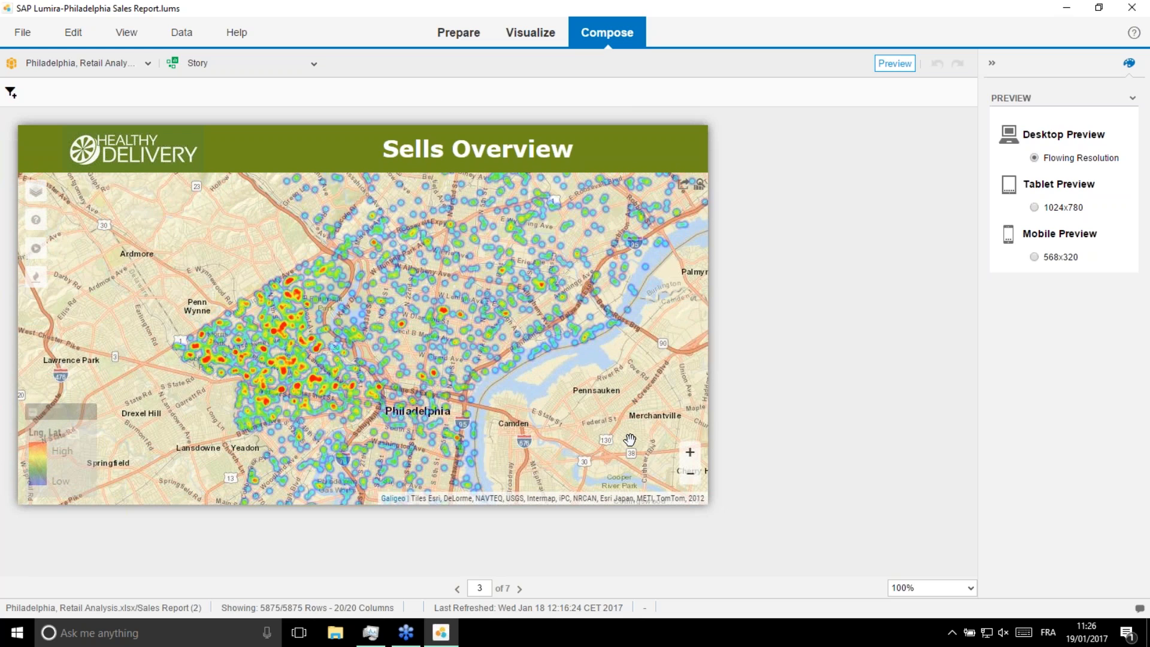
pyautogui.moveTo(630, 439); pyautogui.dragTo(634, 457)
pyautogui.moveTo(36, 278)
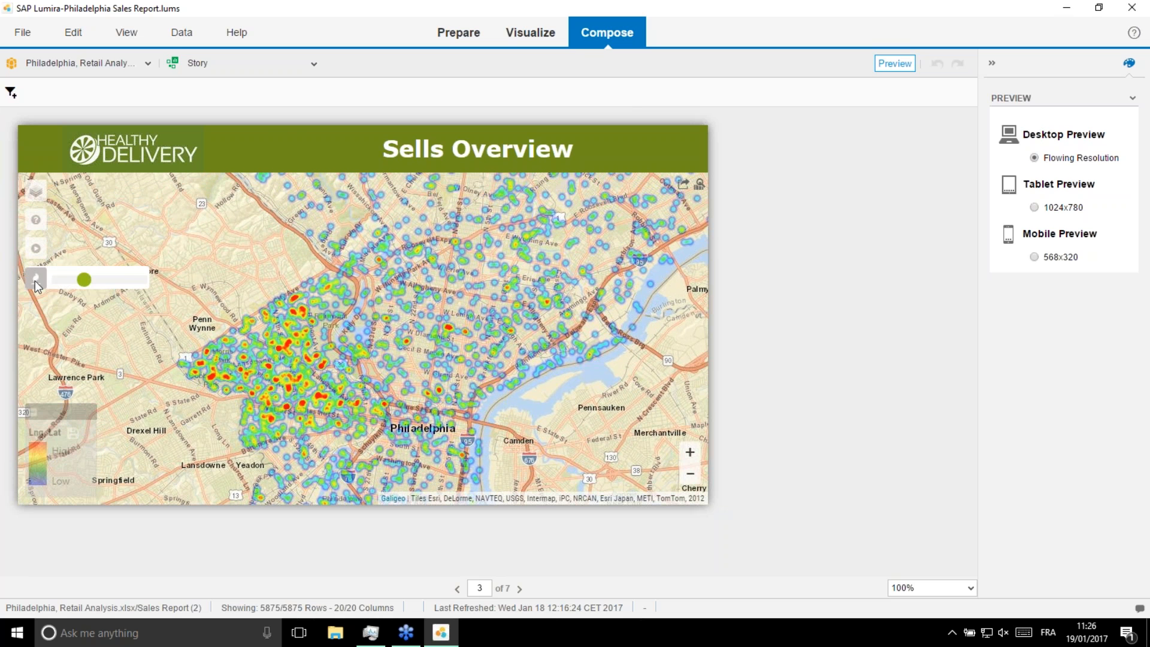
pyautogui.moveTo(93, 291); pyautogui.dragTo(95, 291)
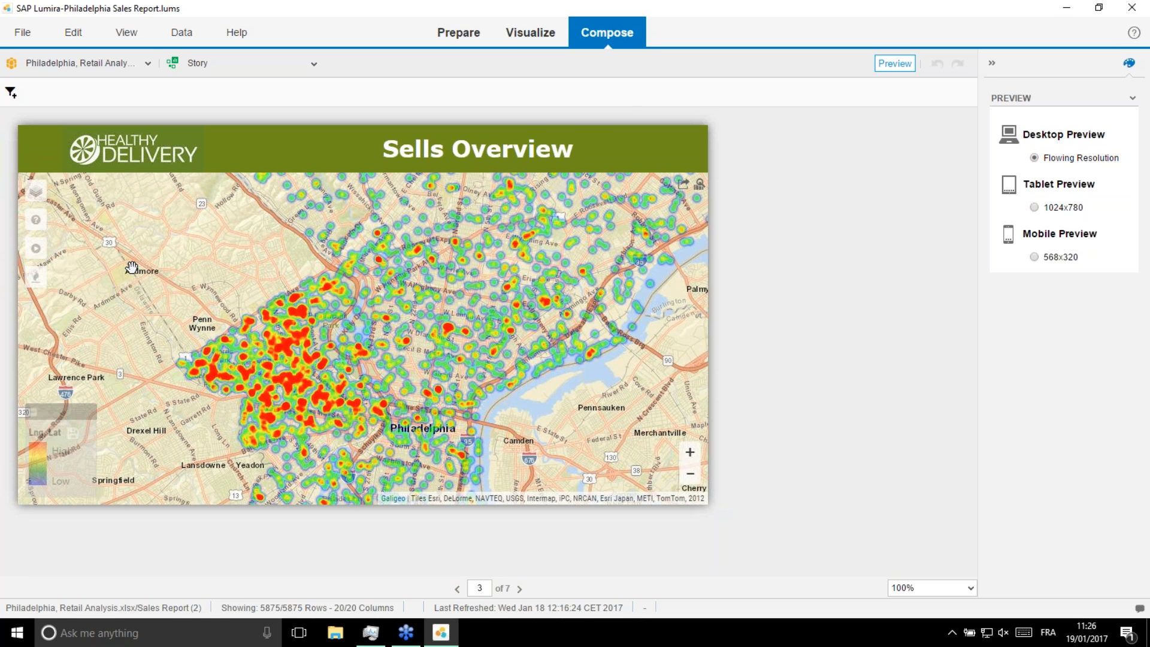
# Start the heatmap's time animation on the Date field and enlarge the heat points further
pyautogui.click(42, 254)
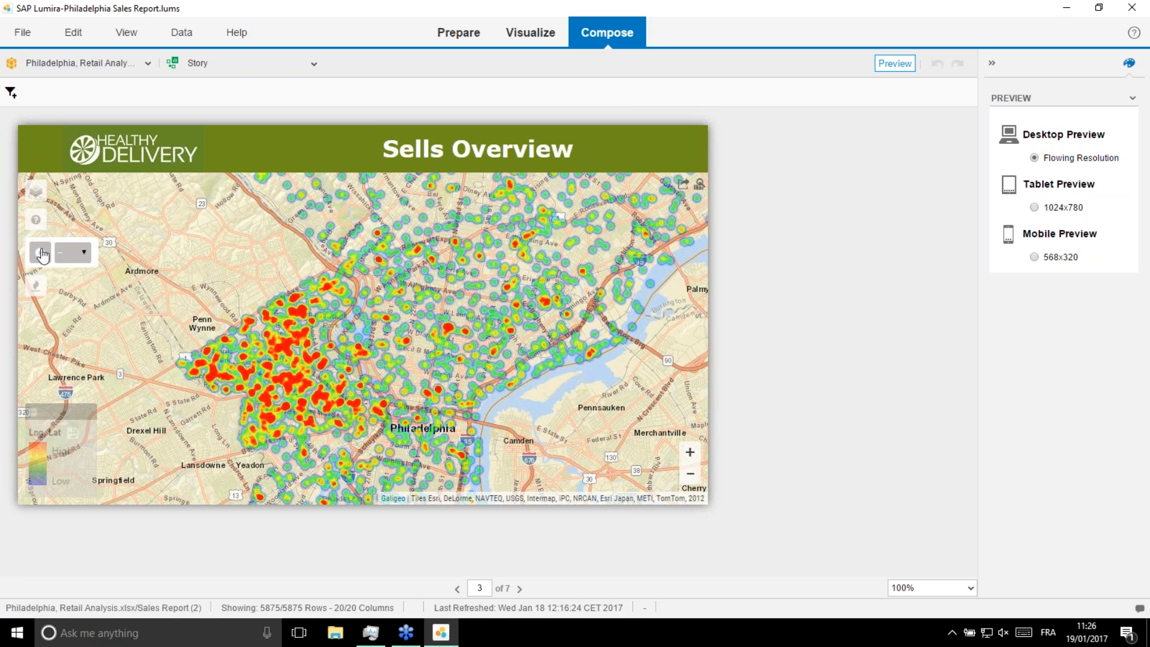
pyautogui.click(74, 254)
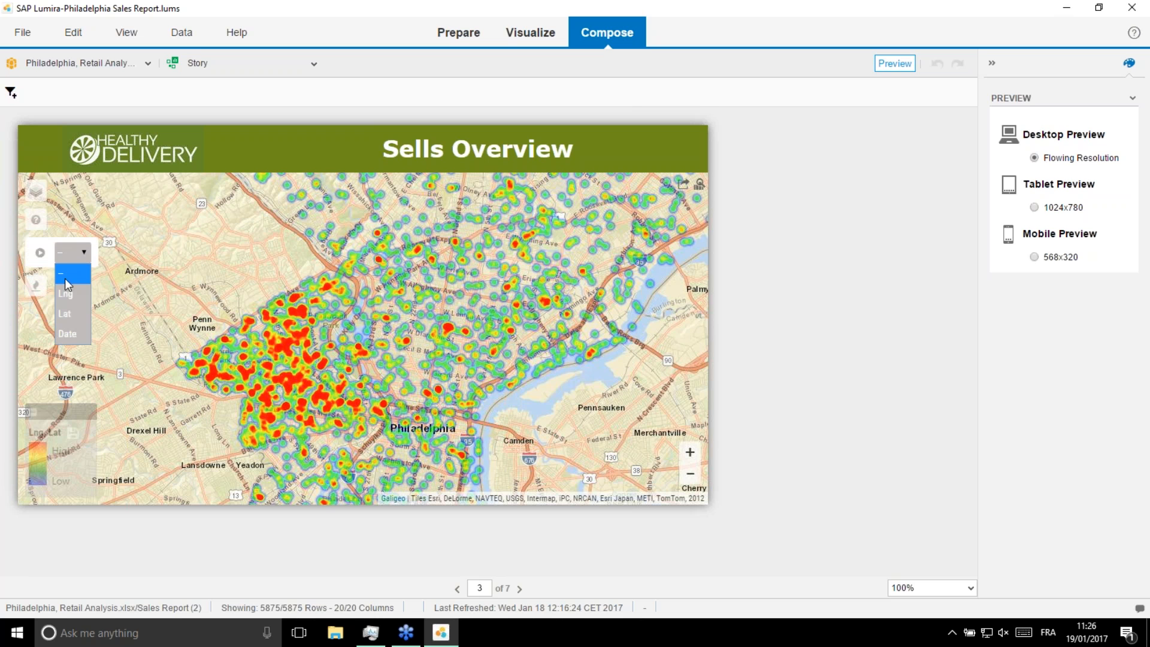
pyautogui.click(67, 333)
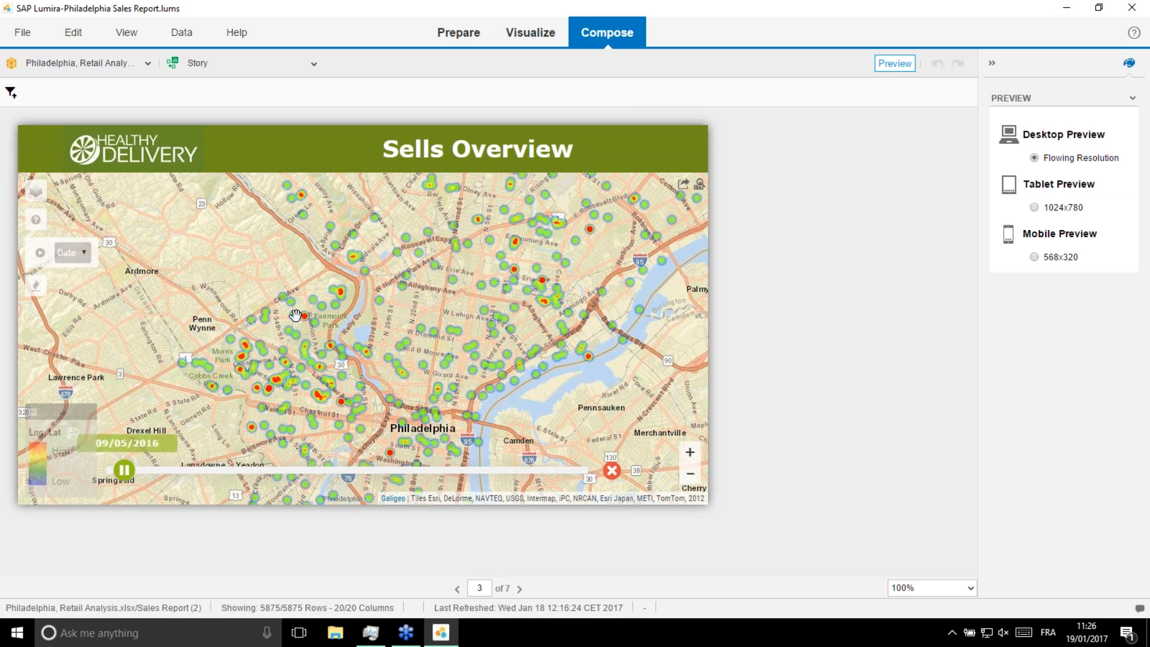
pyautogui.click(40, 275)
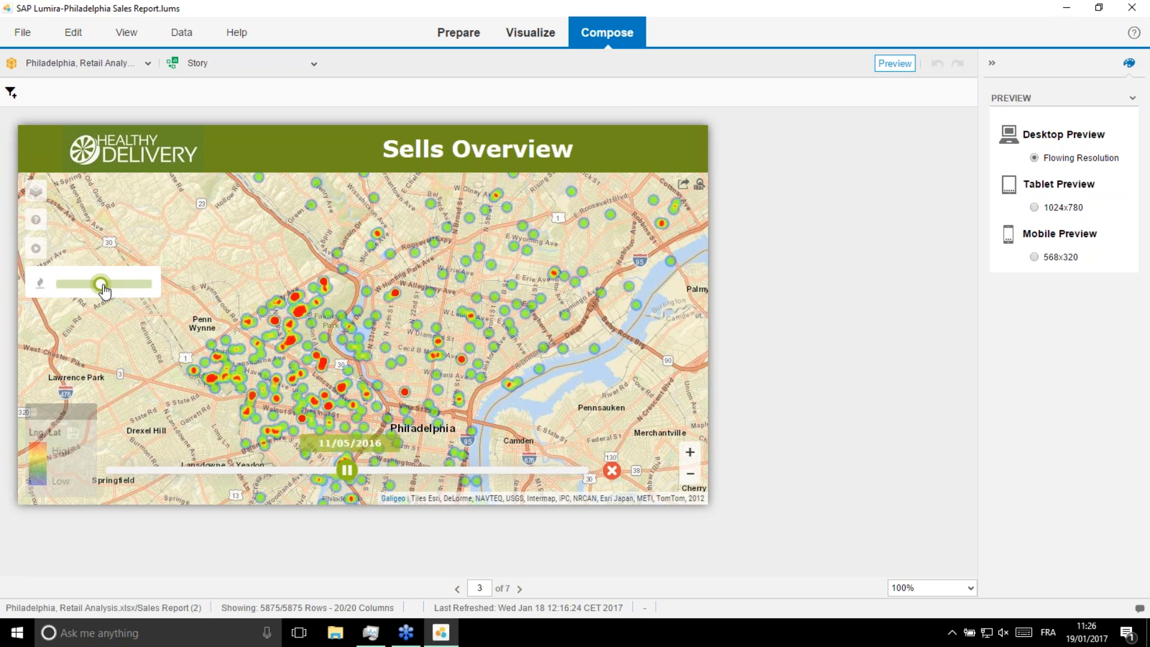
pyautogui.moveTo(104, 290); pyautogui.dragTo(119, 289)
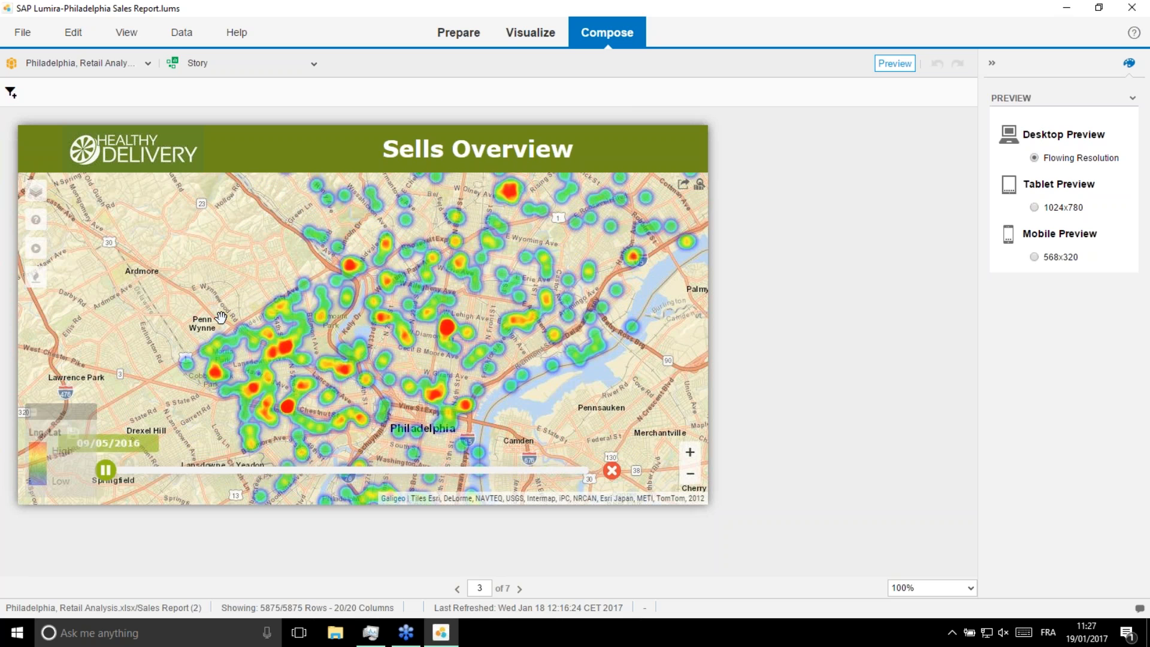
# Examine the animated heatmap around Fairmount Park and North Philadelphia, and pause the time animation at 12/05/2016
pyautogui.moveTo(221, 318); pyautogui.dragTo(328, 401)
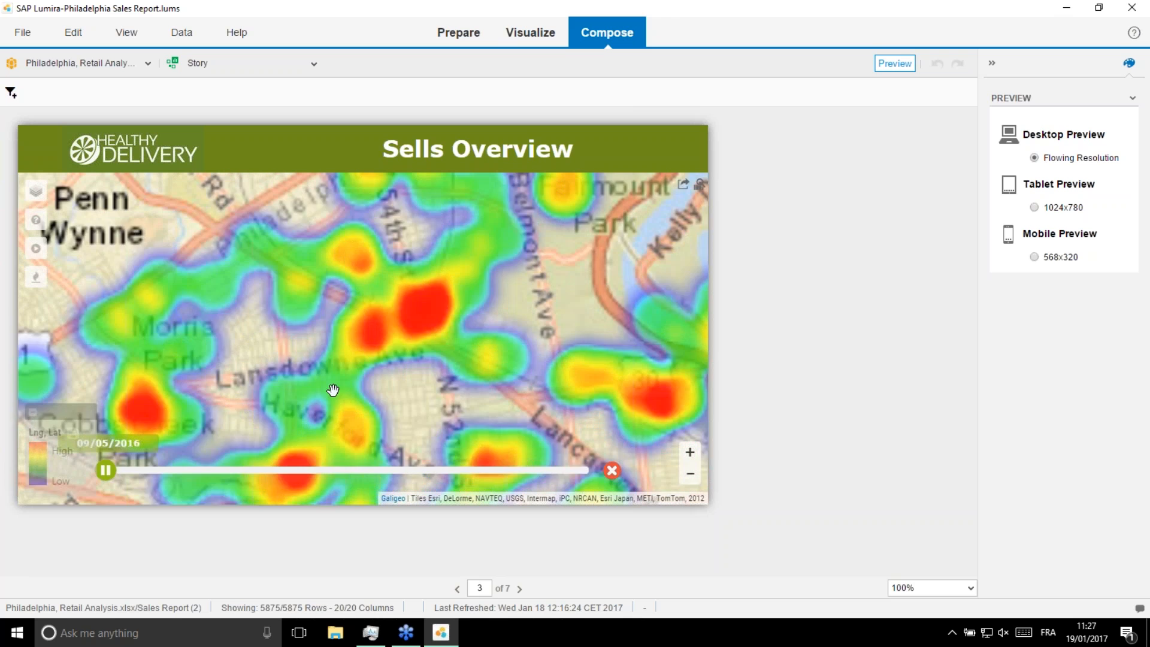
pyautogui.click(690, 474)
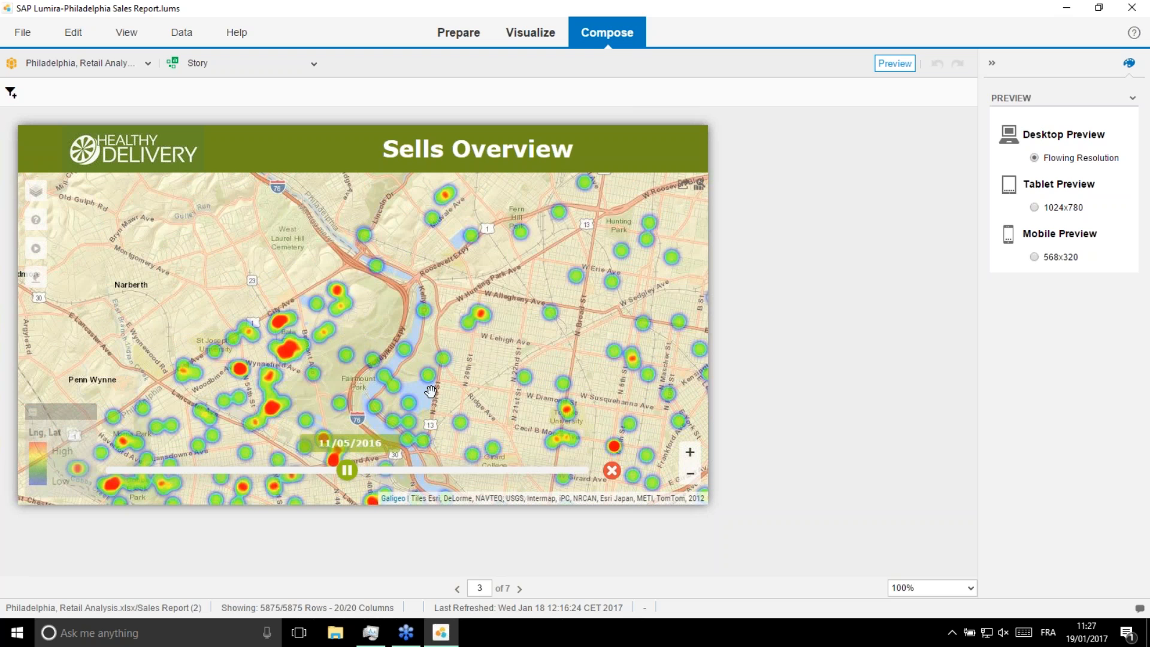
pyautogui.moveTo(617, 298); pyautogui.dragTo(418, 313)
pyautogui.click(467, 470)
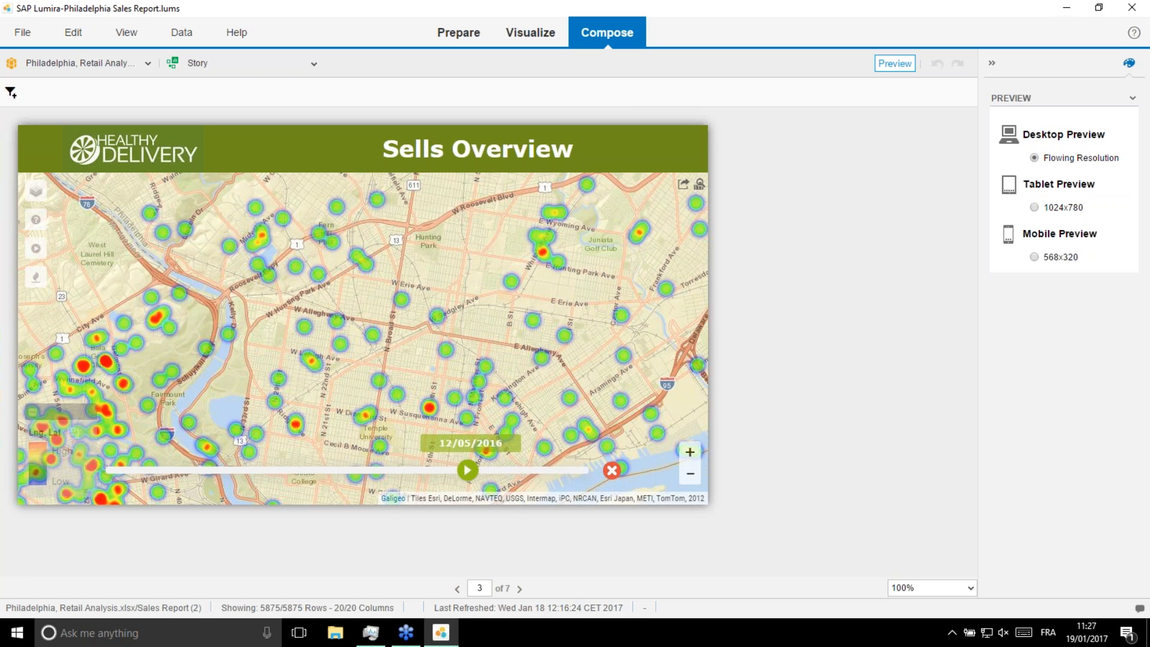
pyautogui.moveTo(223, 344); pyautogui.dragTo(352, 297)
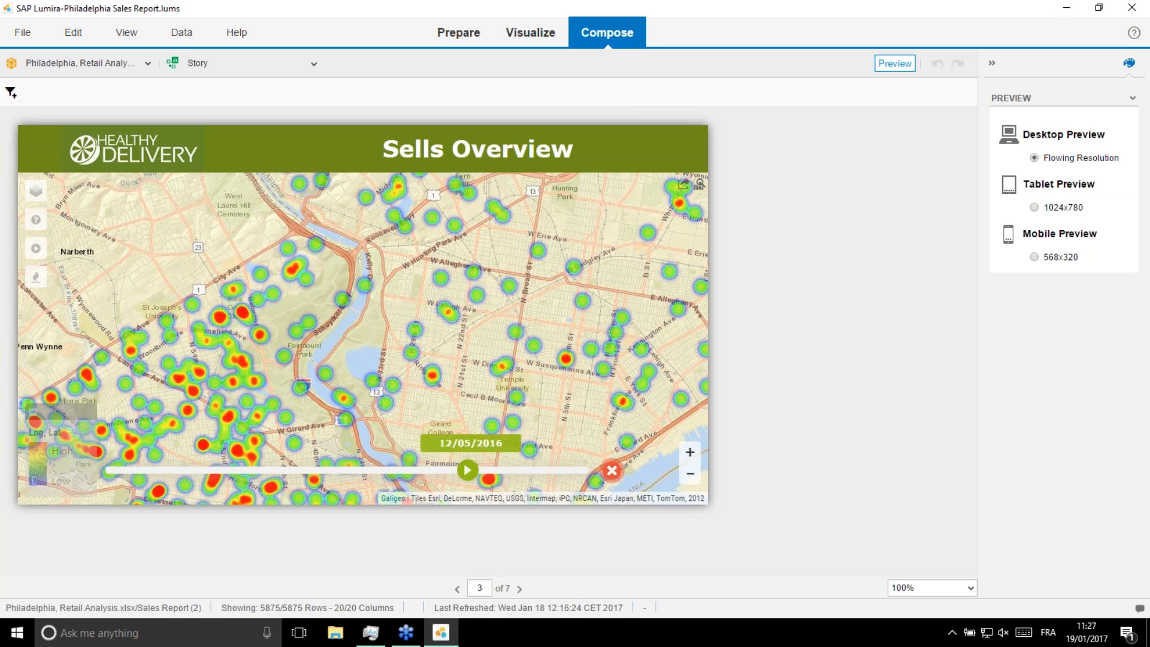
# Go to page 4 of the story and hide the legend of the Total Price ($) map by sales sector
pyautogui.click(519, 588)
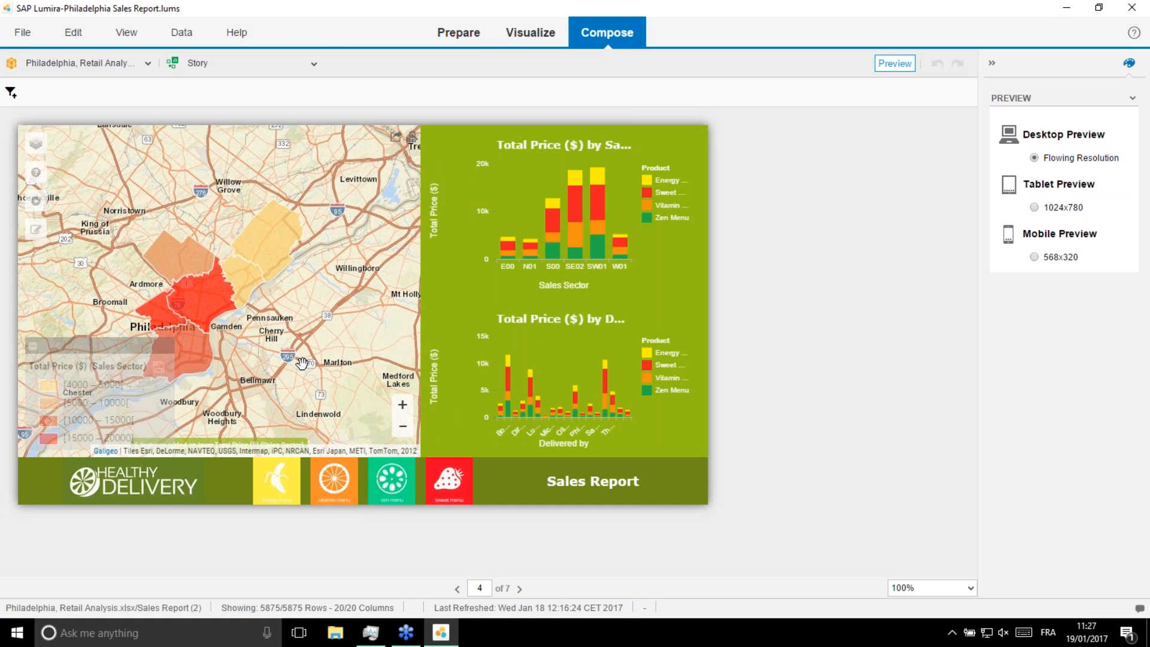
pyautogui.moveTo(300, 367); pyautogui.dragTo(348, 381)
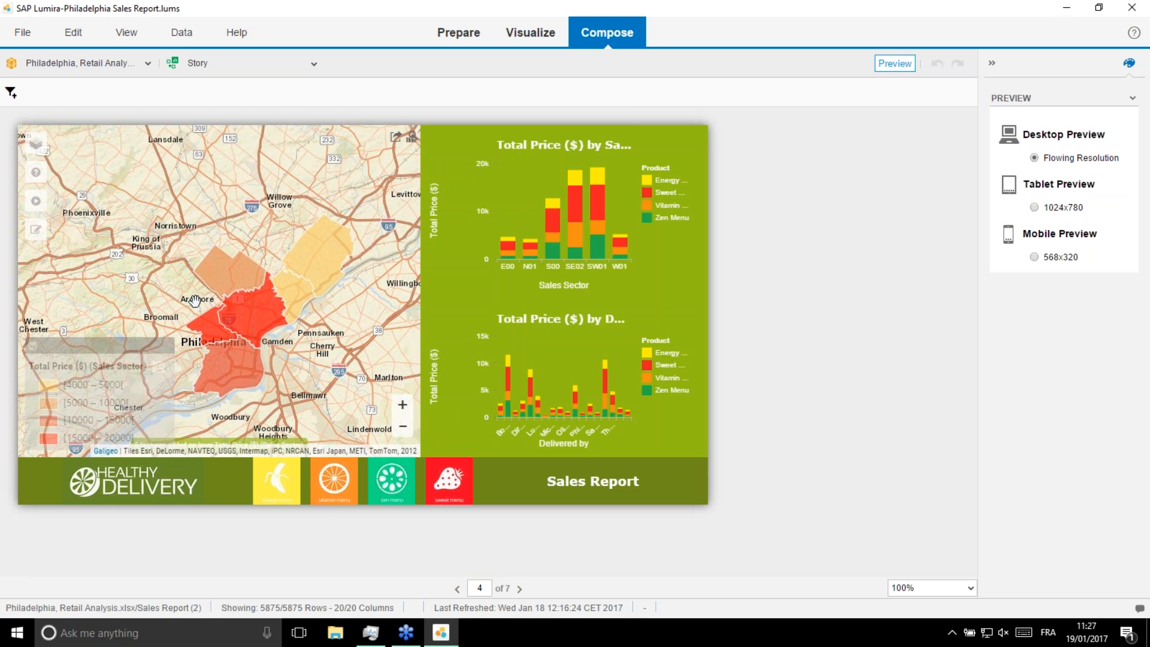
pyautogui.moveTo(193, 302); pyautogui.dragTo(164, 293)
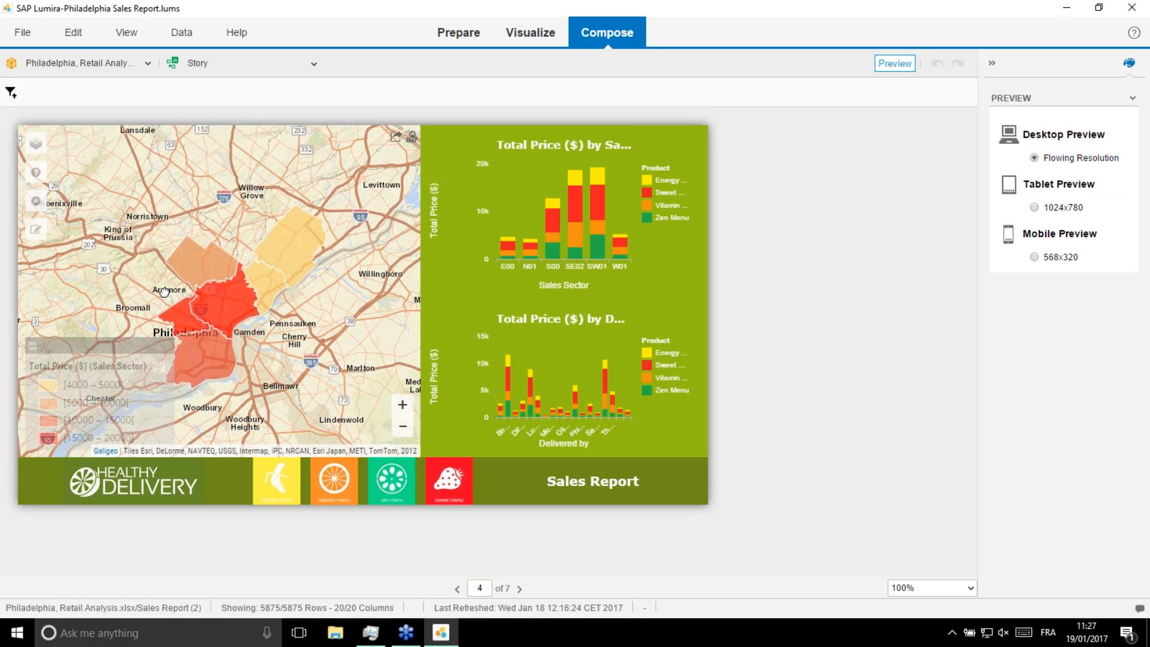
pyautogui.click(186, 322)
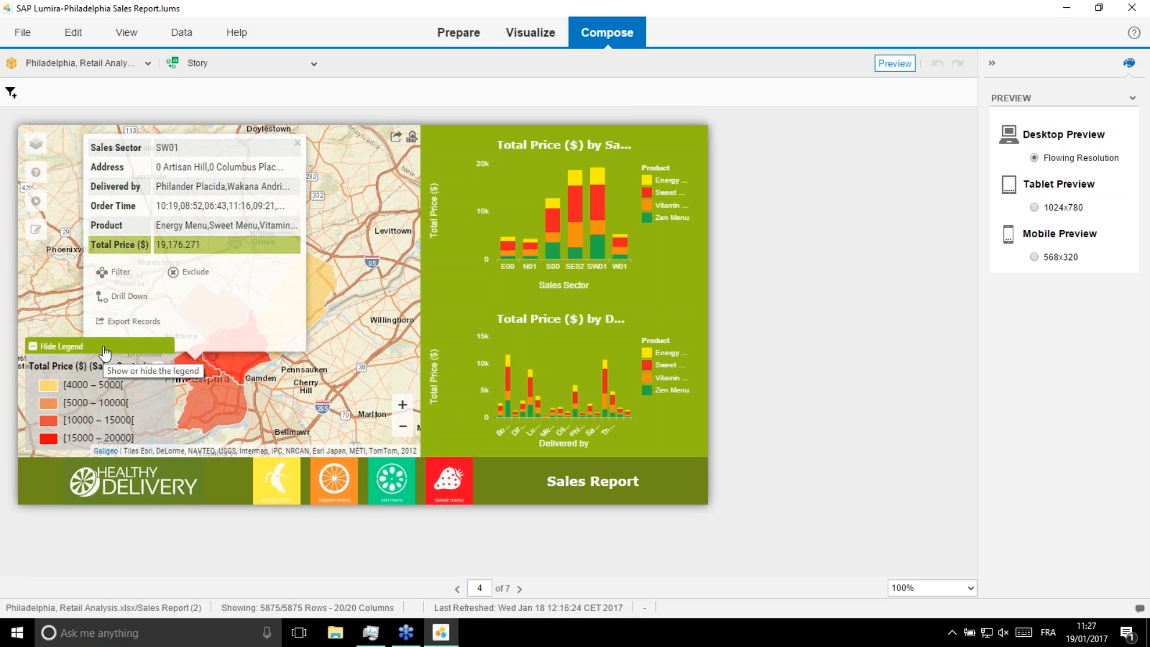
pyautogui.click(105, 352)
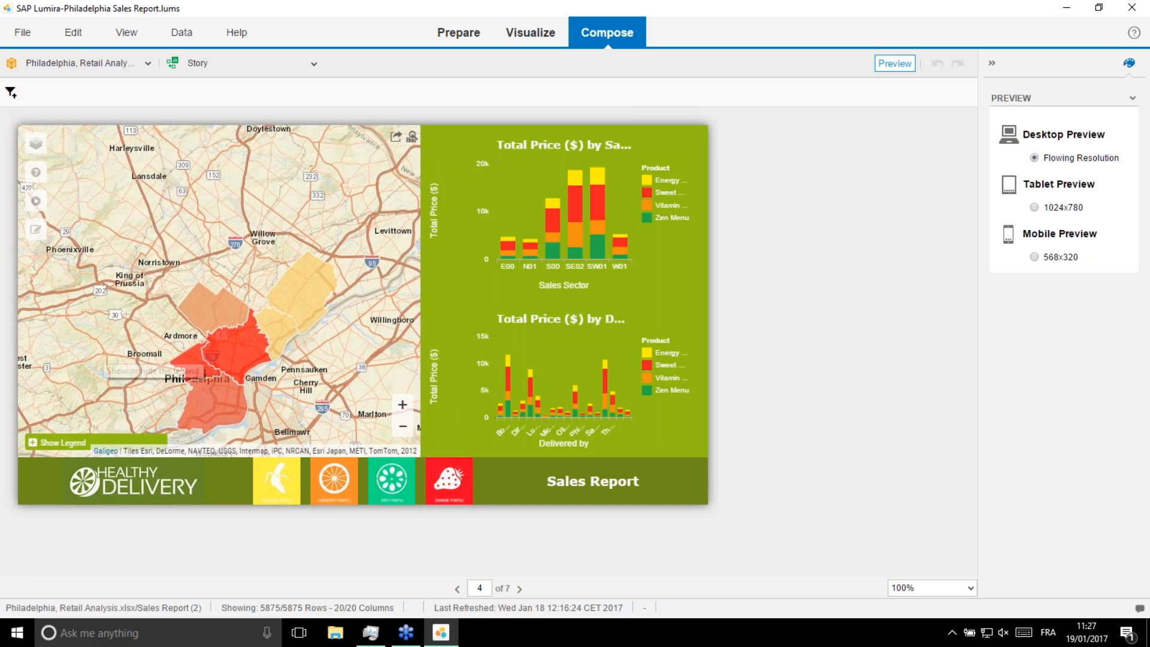
# Drill down on the map from sales sector SW01 to its blocks, and from block 5221 to its individual locations
pyautogui.click(254, 368)
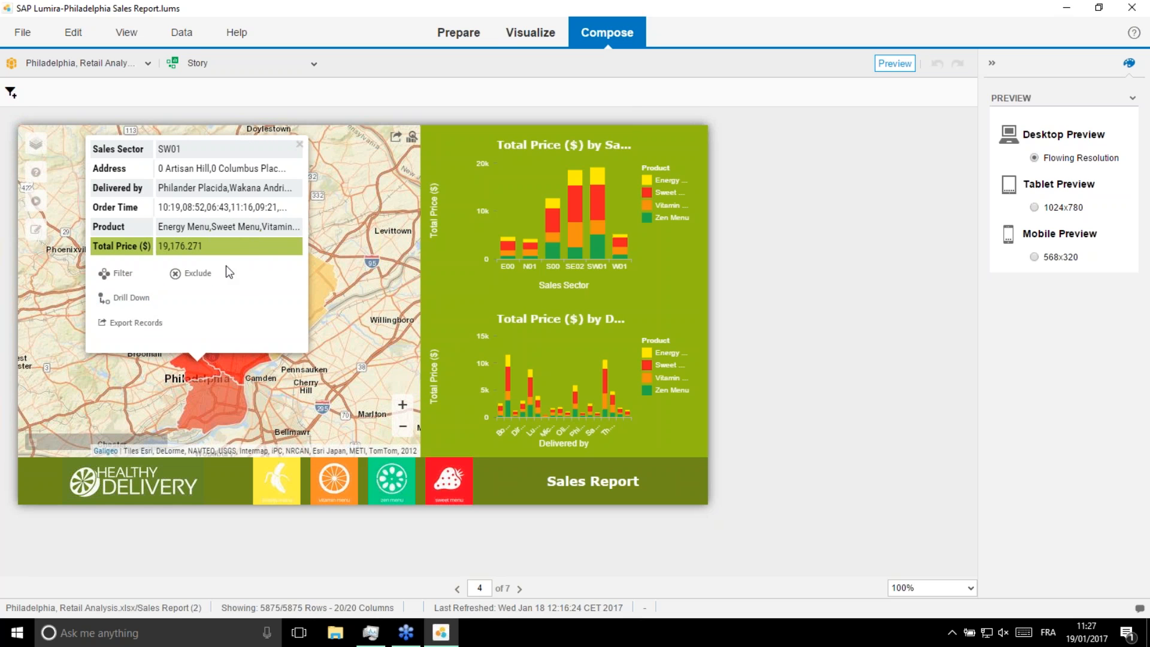
pyautogui.click(122, 303)
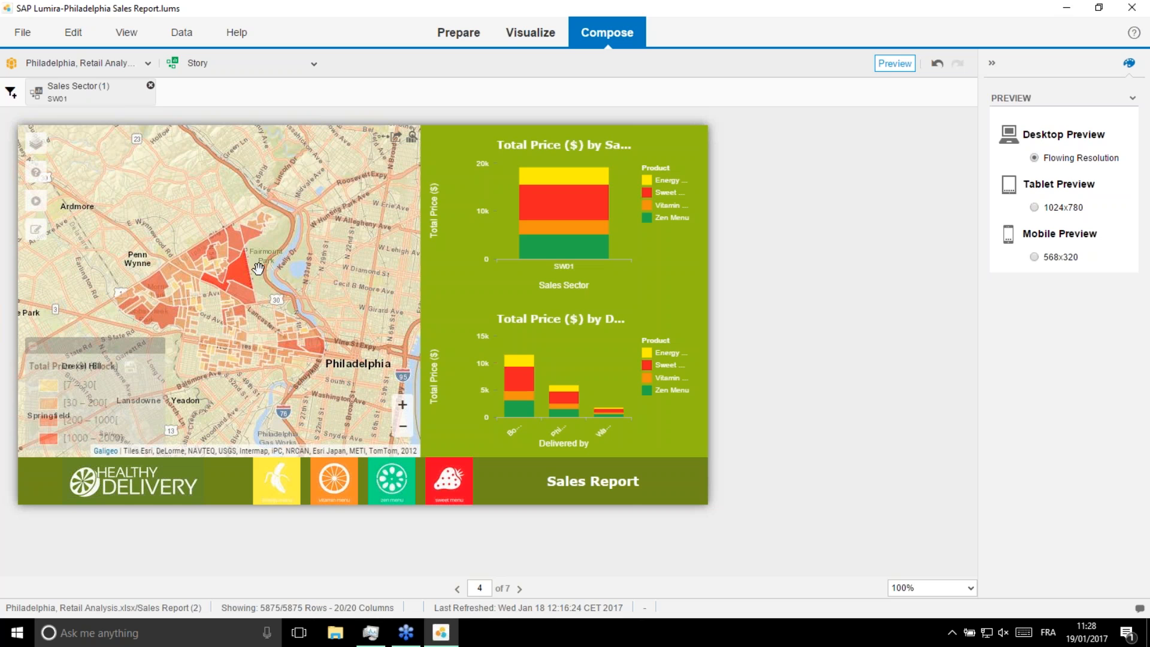
pyautogui.click(247, 281)
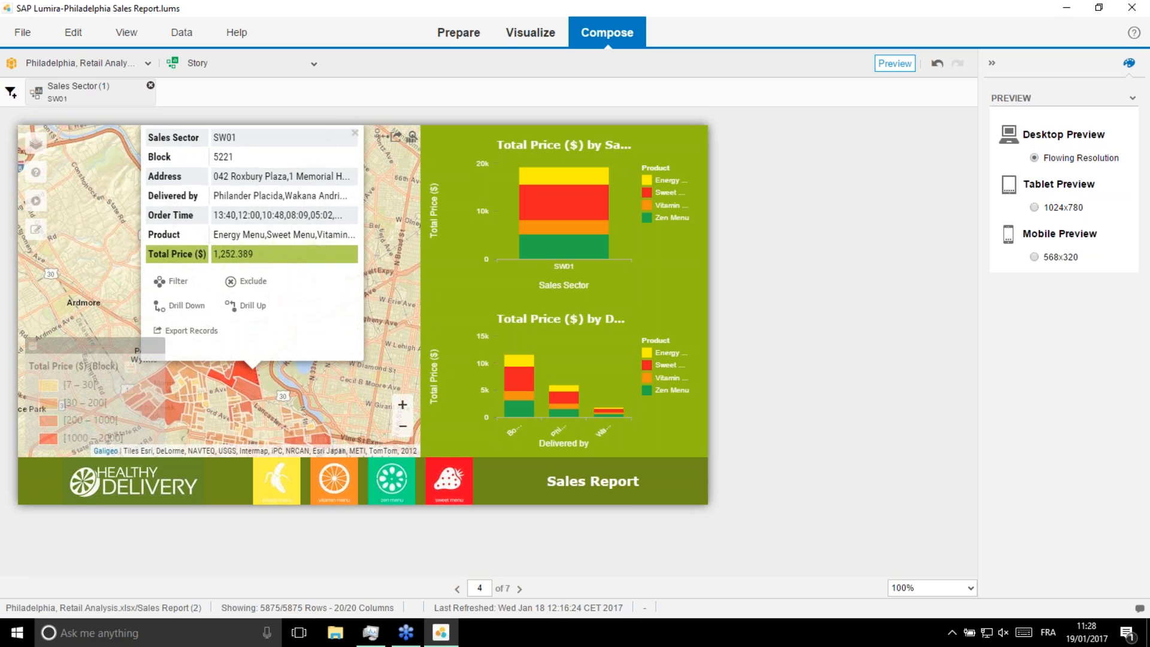
pyautogui.click(186, 308)
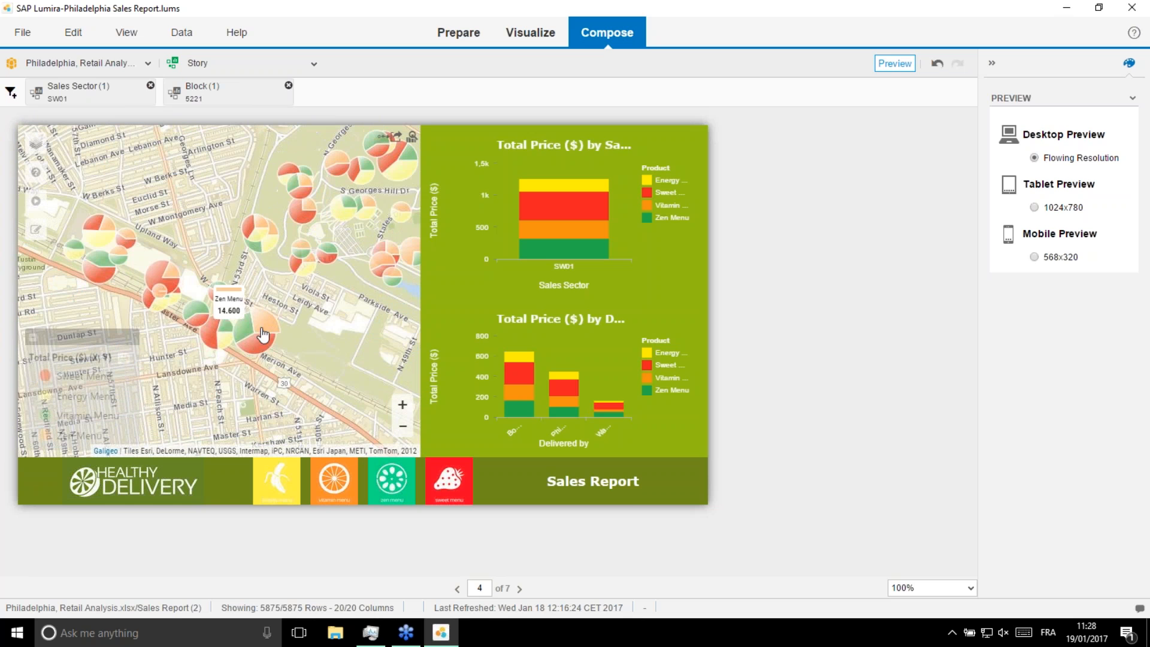
# Inspect the Total Price ($) split by product in the pie charts of block 5221, viewing the whole block
pyautogui.moveTo(256, 357)
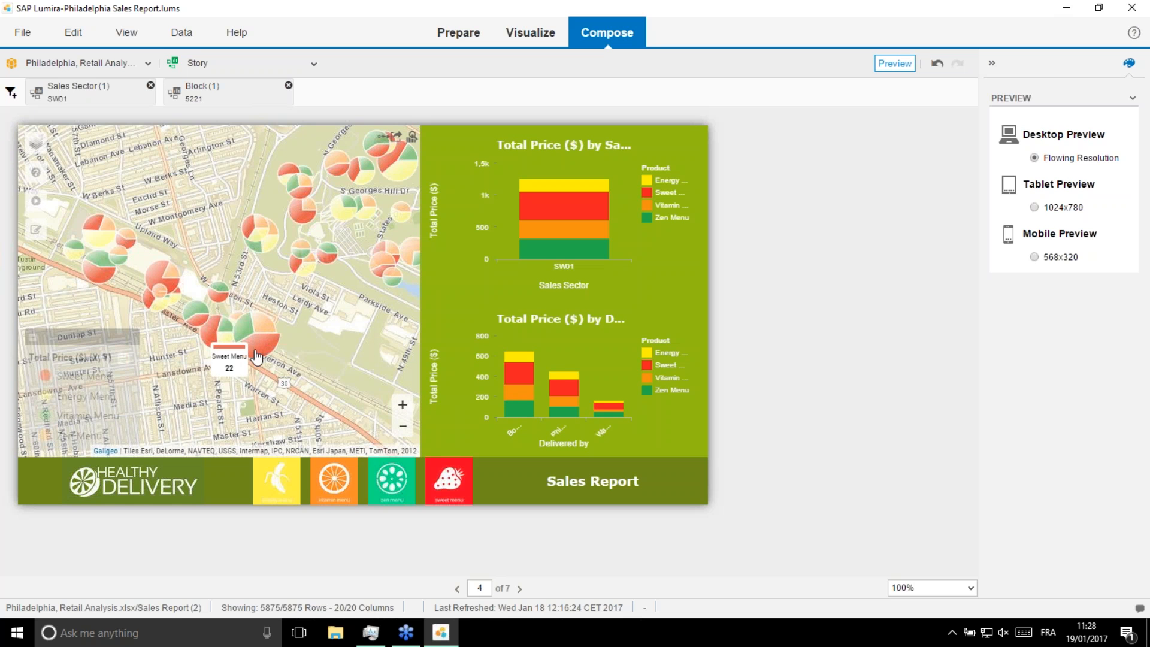
pyautogui.moveTo(310, 281)
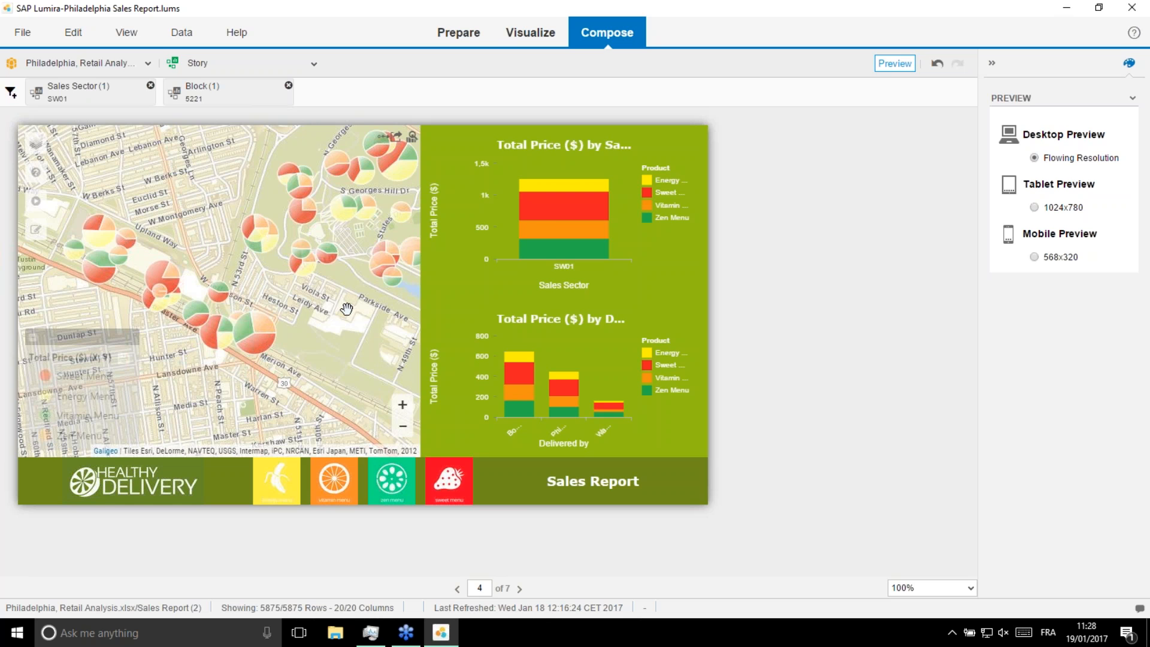
pyautogui.moveTo(347, 309); pyautogui.dragTo(366, 380)
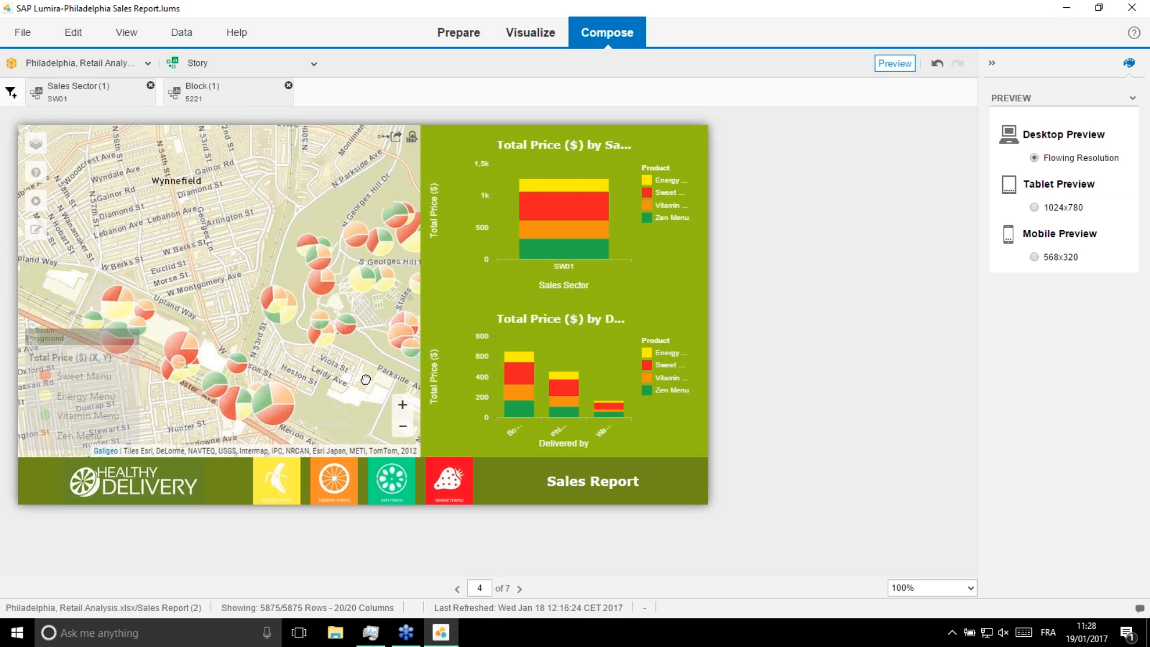
pyautogui.moveTo(279, 321)
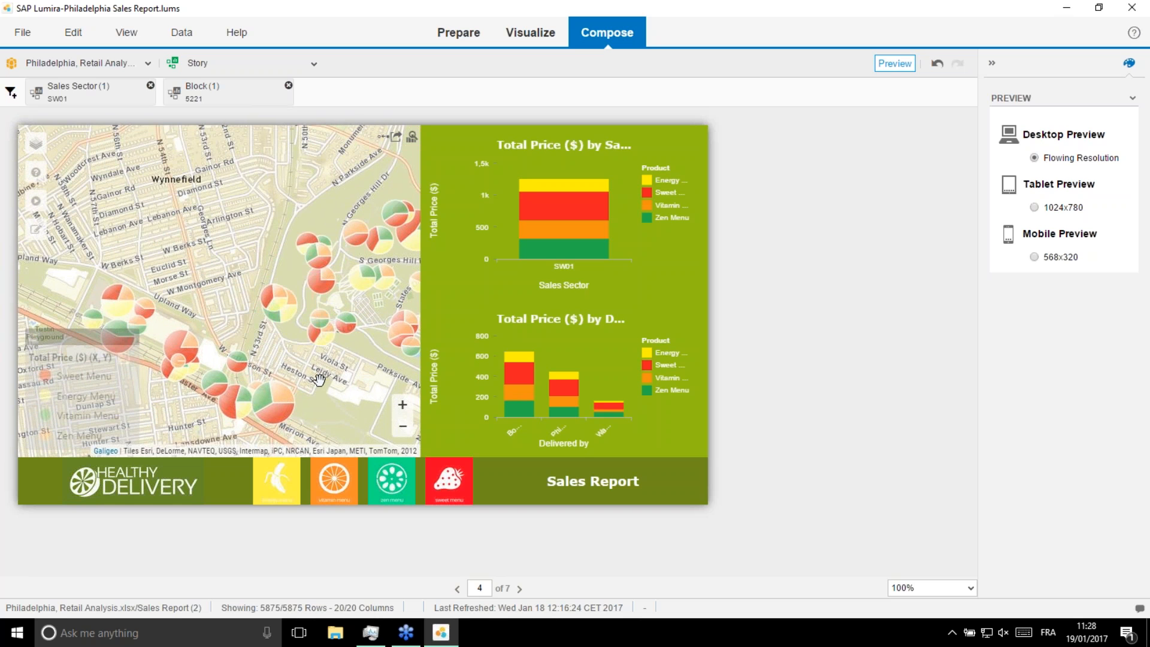
pyautogui.click(395, 426)
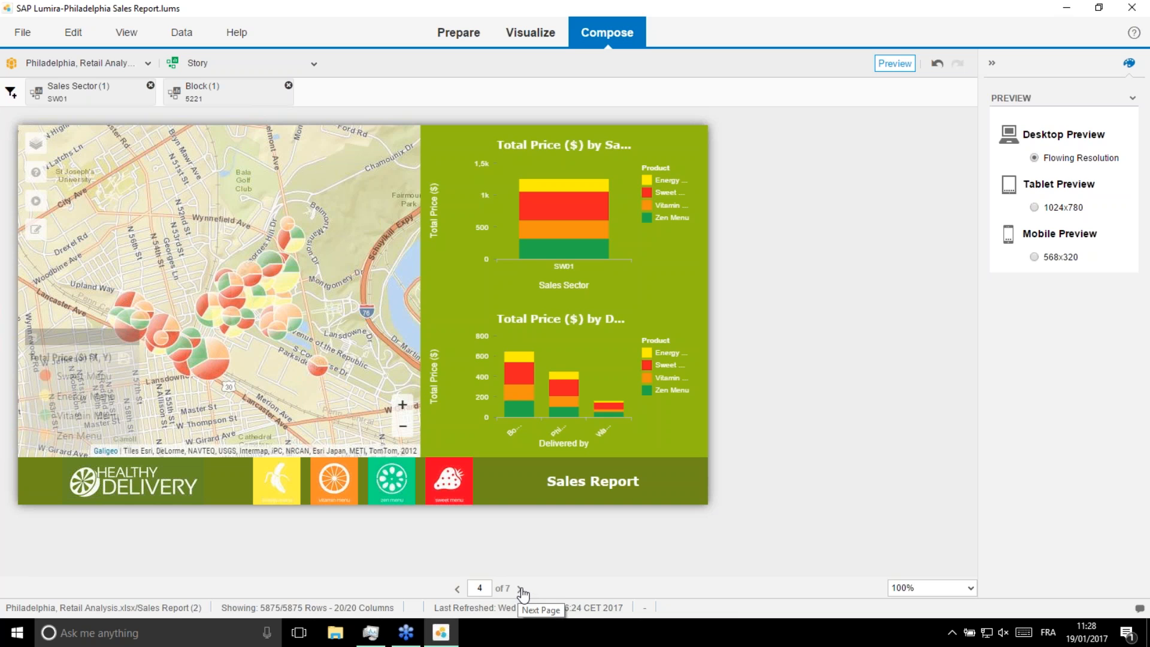
# Go to page 6 of the story and delete the Block and Sales Sector story filters
pyautogui.click(520, 589)
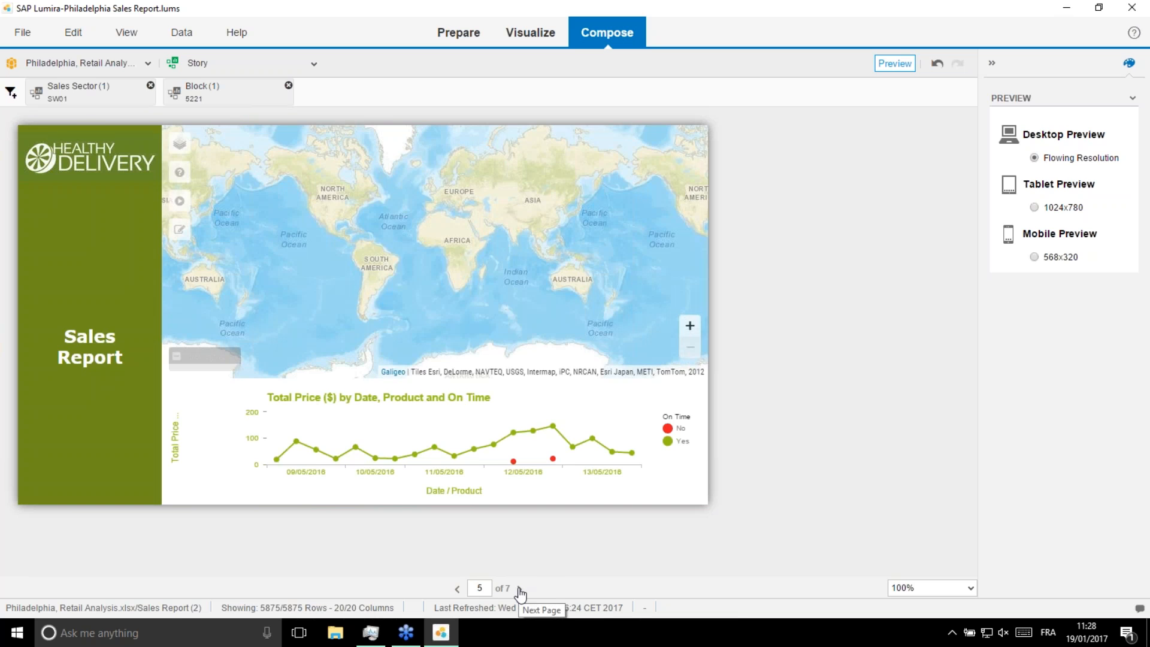
pyautogui.click(520, 590)
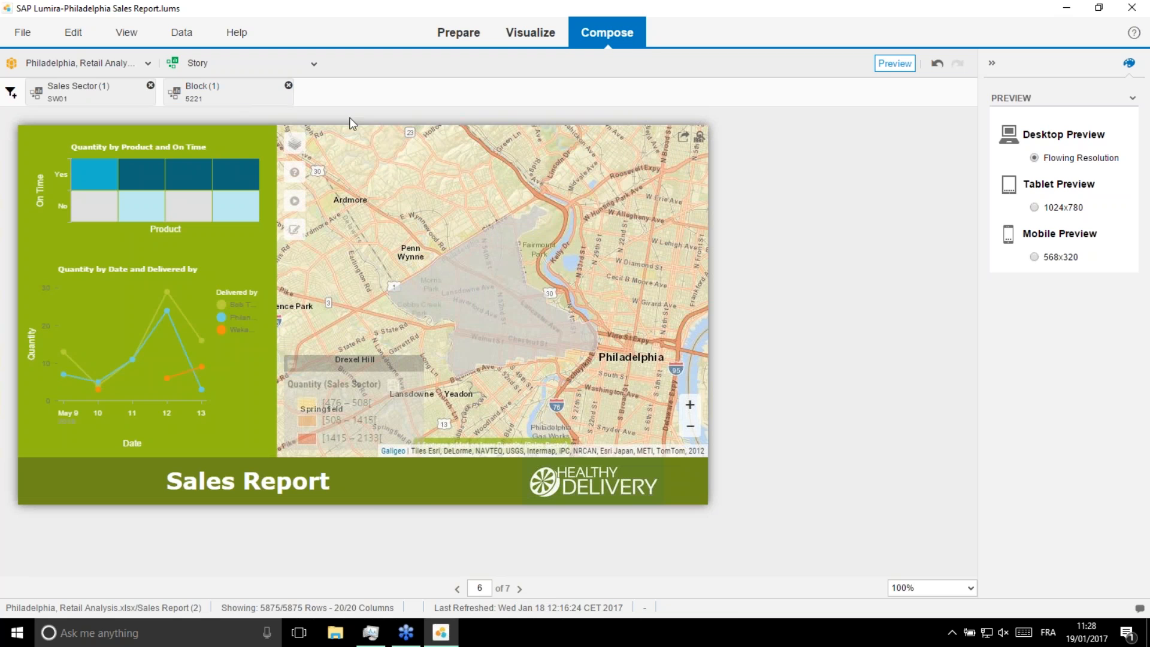
pyautogui.click(289, 87)
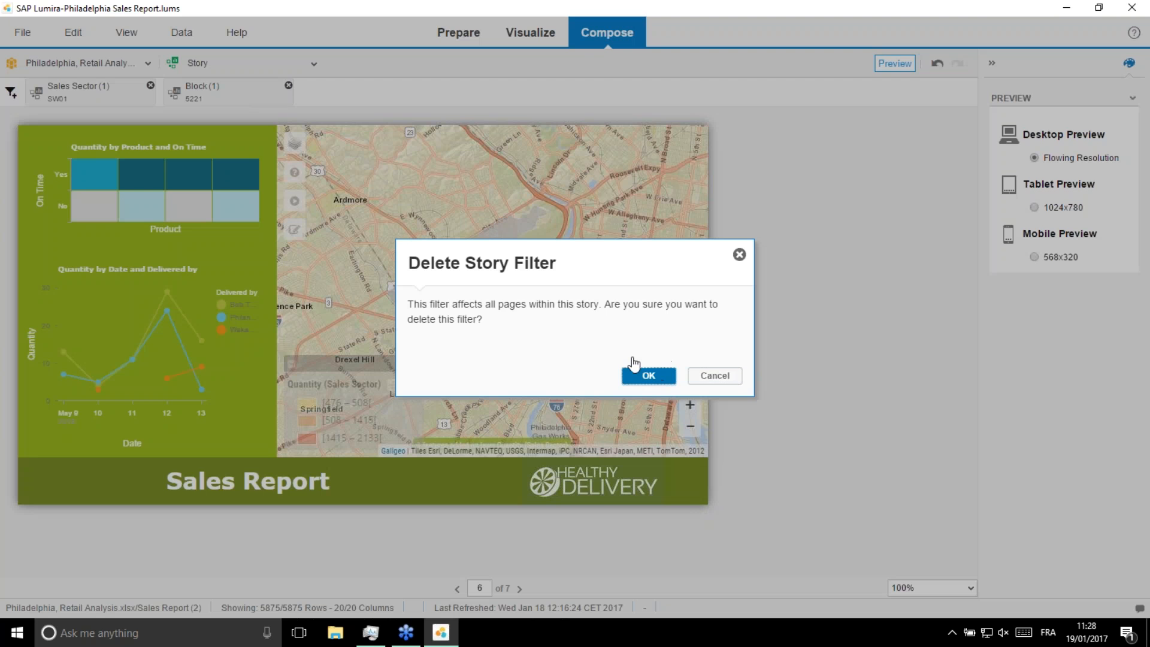
pyautogui.click(646, 375)
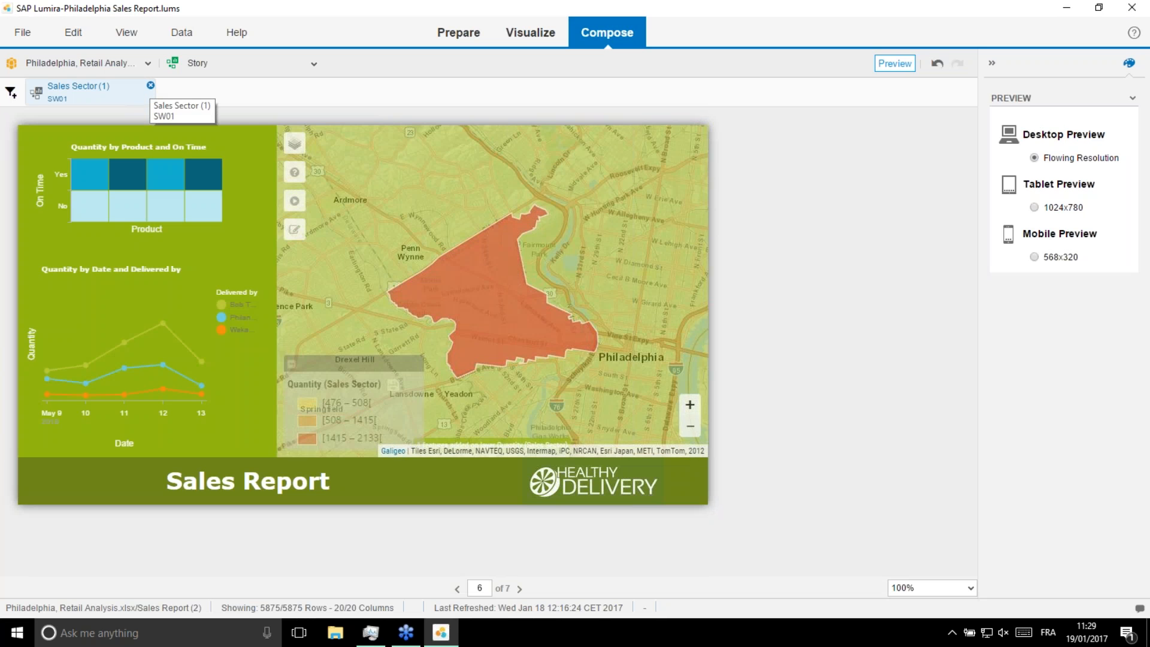
pyautogui.click(150, 85)
pyautogui.click(648, 376)
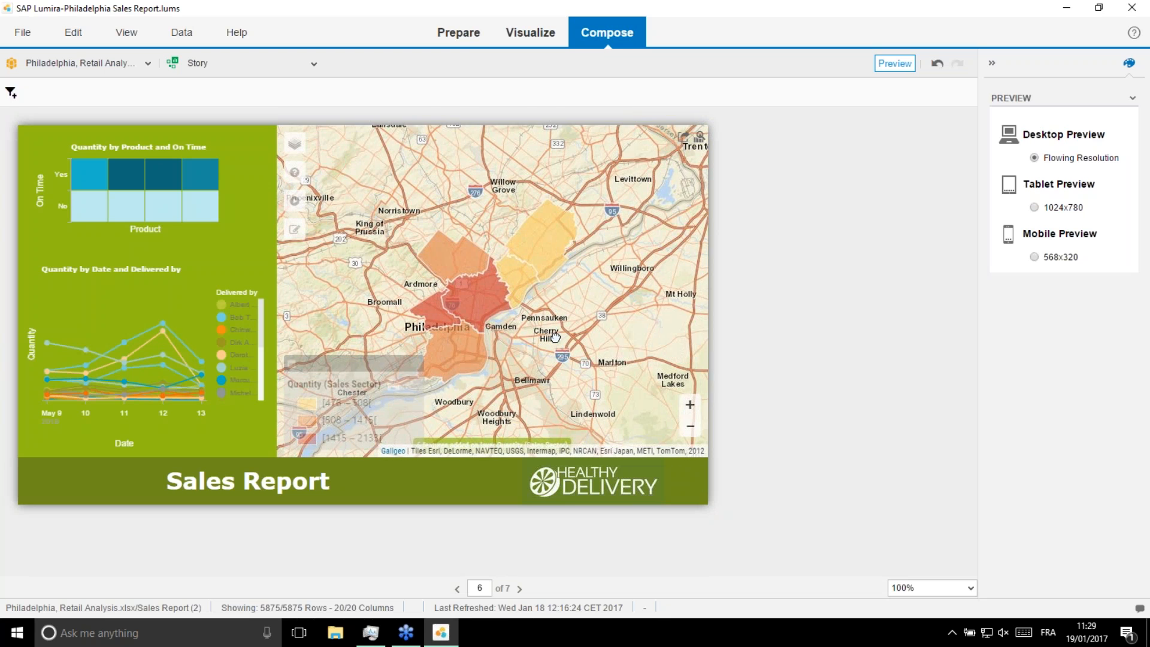
# Examine the values in the charts of Quantity by Product and On Time and Quantity by Date and Delivered by
pyautogui.moveTo(170, 214)
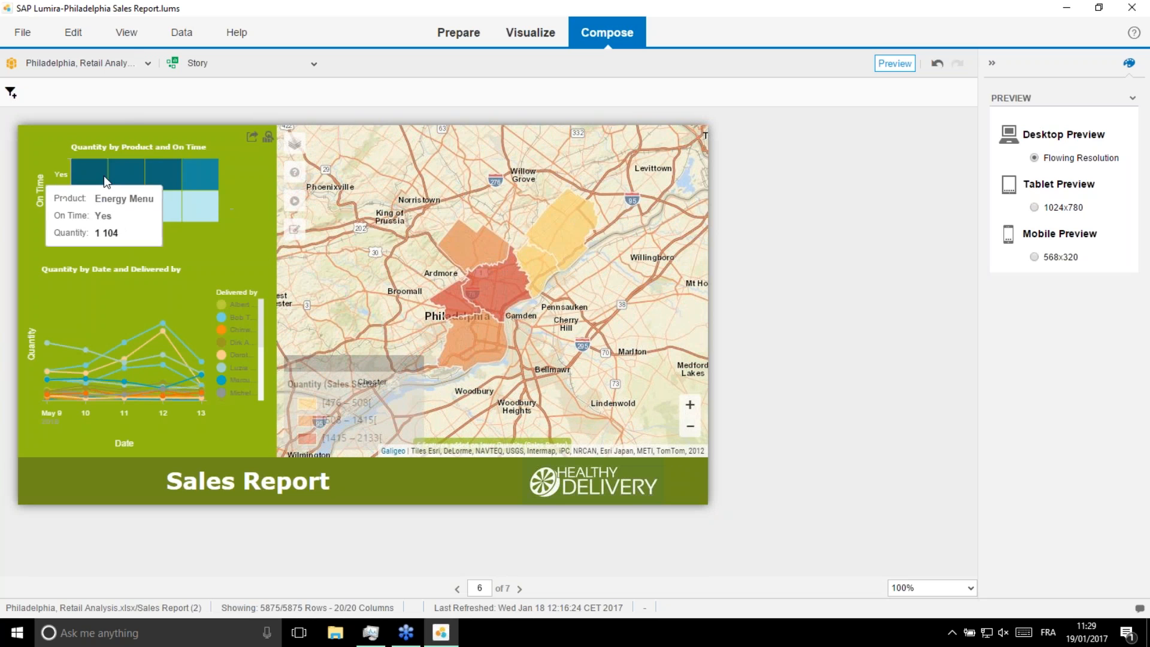
pyautogui.moveTo(157, 318)
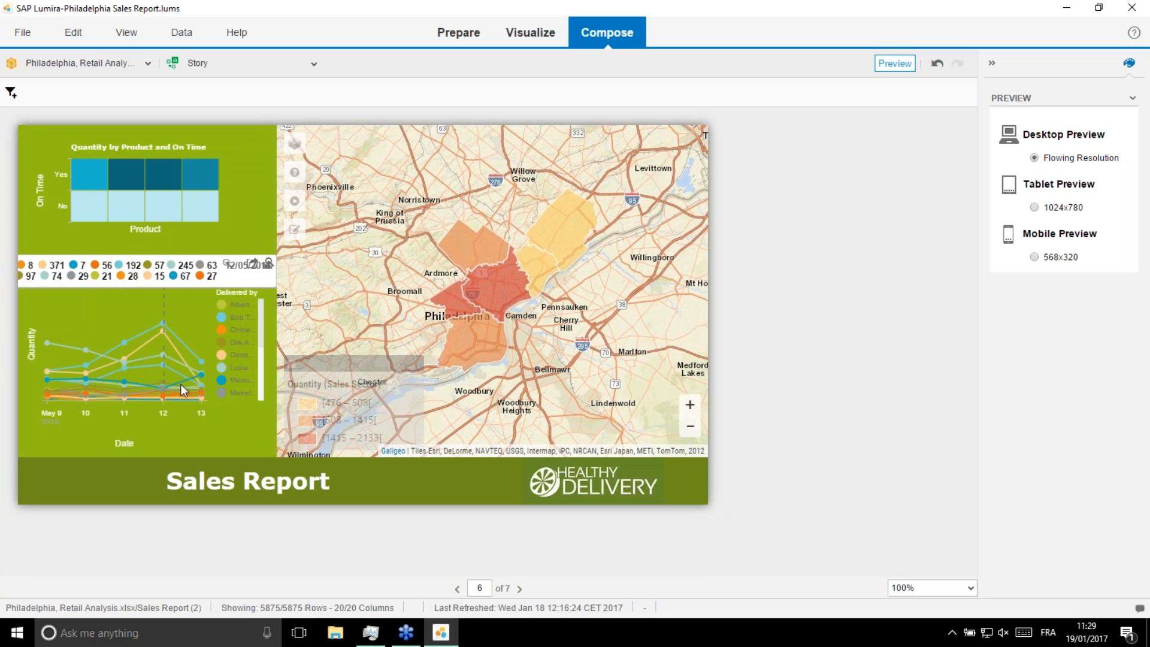
# Filter the story from the Quantity by Product and On Time heatmap to the late (No) Vitamin Menu and Sweet Menu orders
pyautogui.moveTo(183, 384)
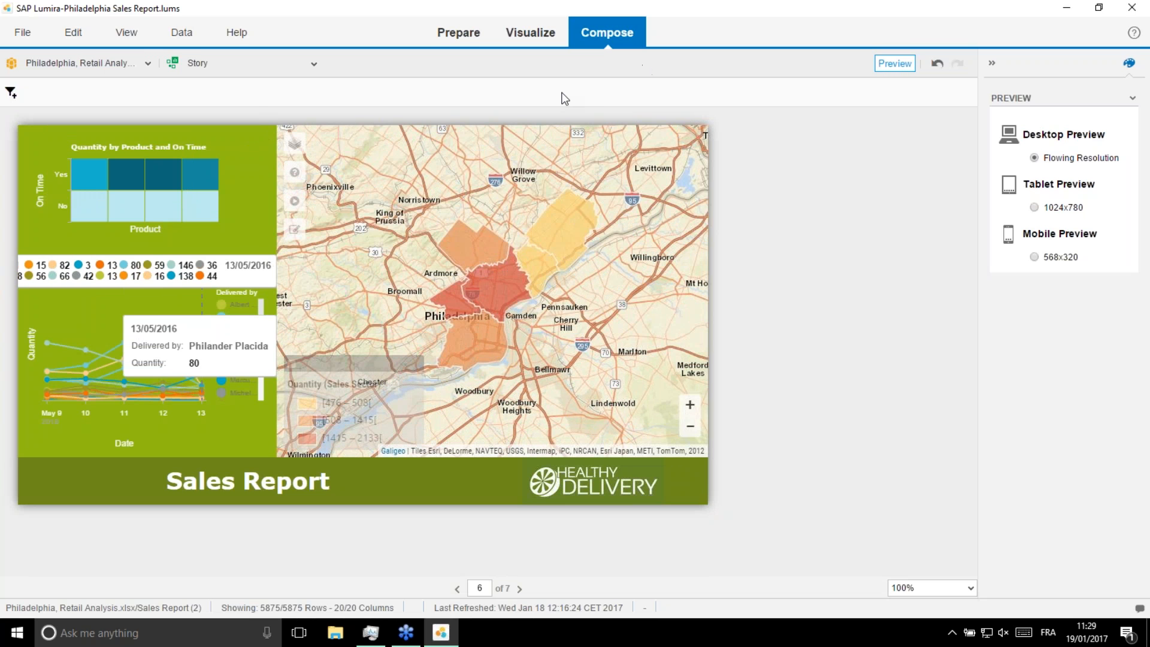
pyautogui.click(132, 213)
pyautogui.keyDown('ctrl'); pyautogui.click(160, 214); pyautogui.keyUp('ctrl')
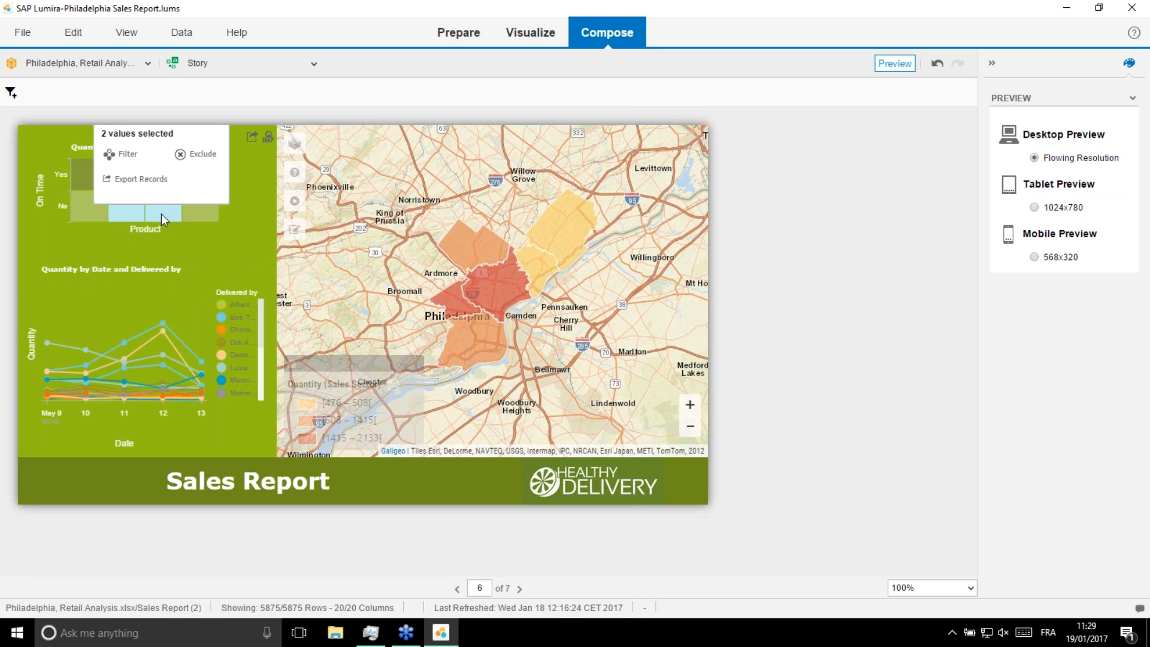
pyautogui.click(123, 157)
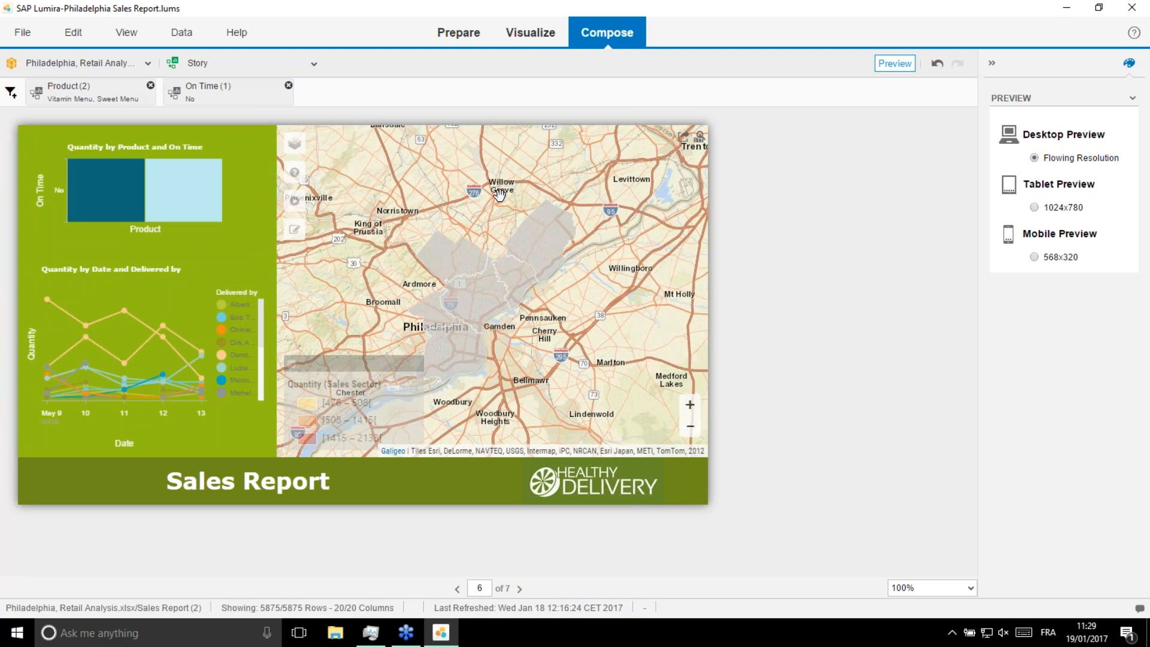
# Create a new Galigeo Map visualization with Lat and Lng as its geodimensions
pyautogui.click(537, 34)
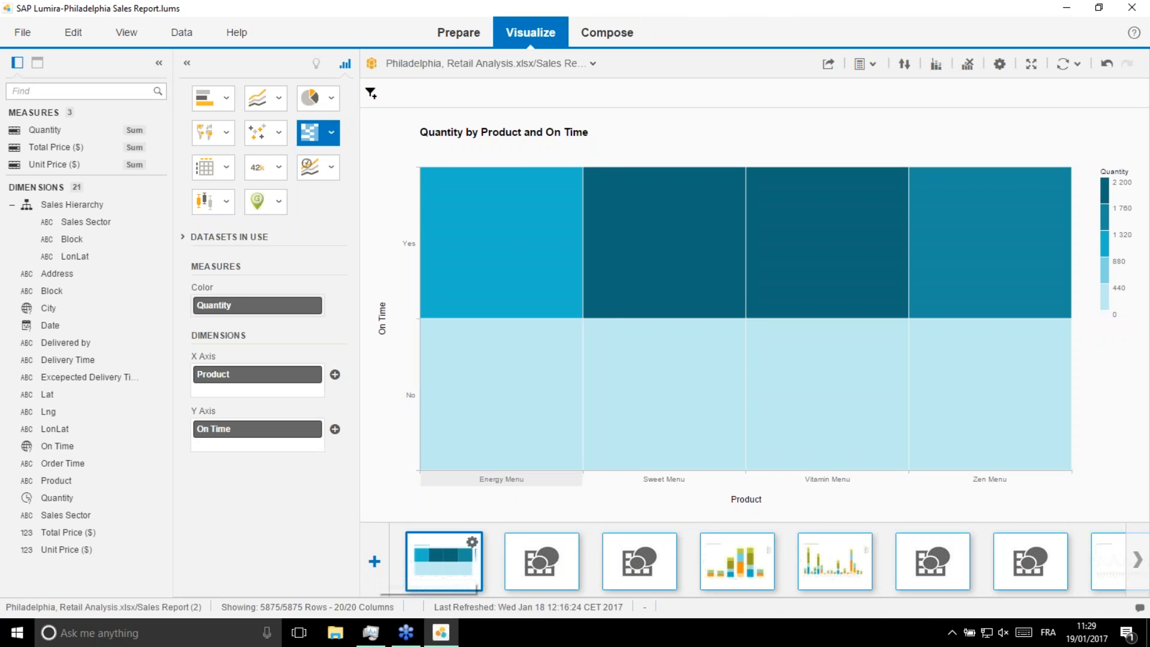
pyautogui.click(374, 561)
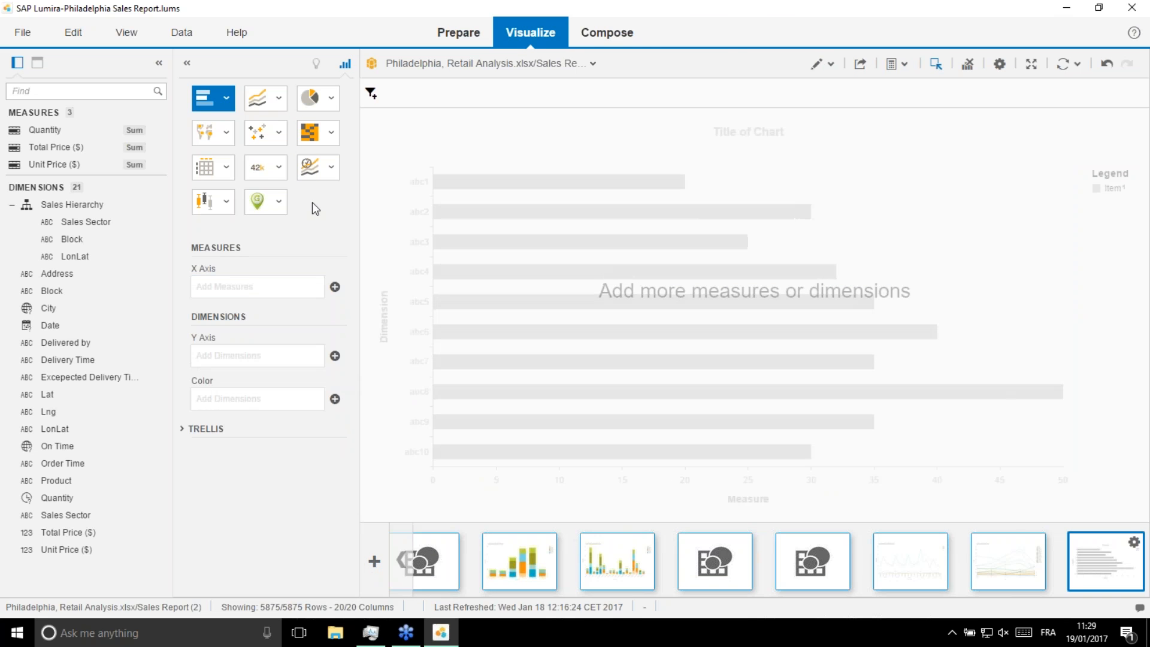
pyautogui.click(279, 202)
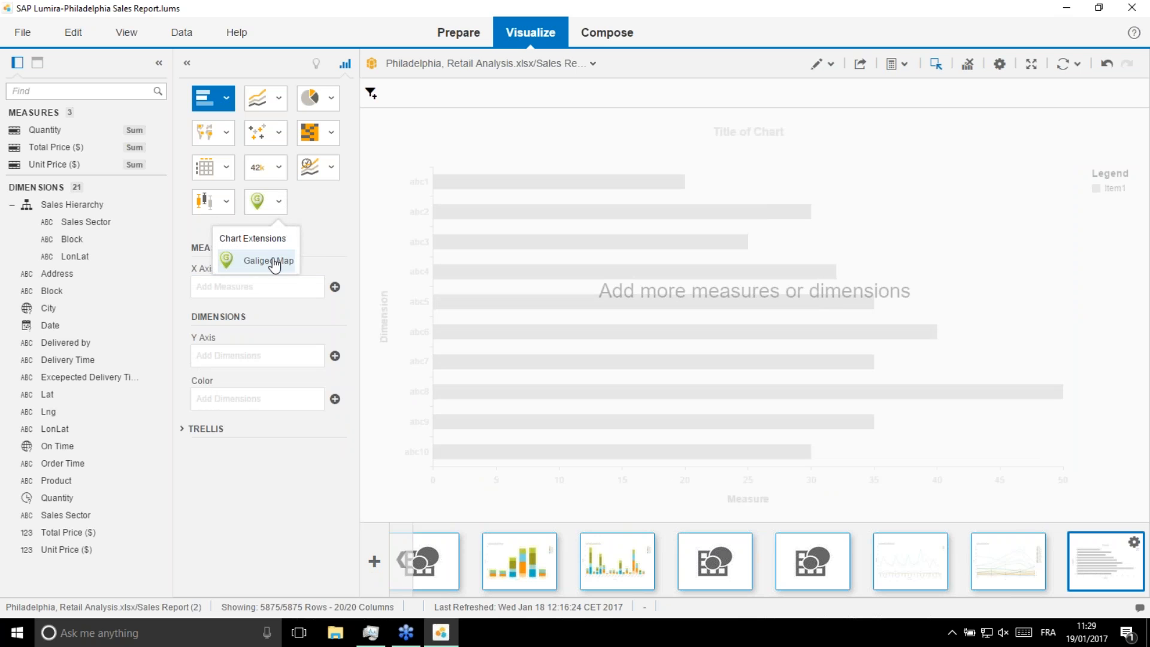
pyautogui.click(275, 262)
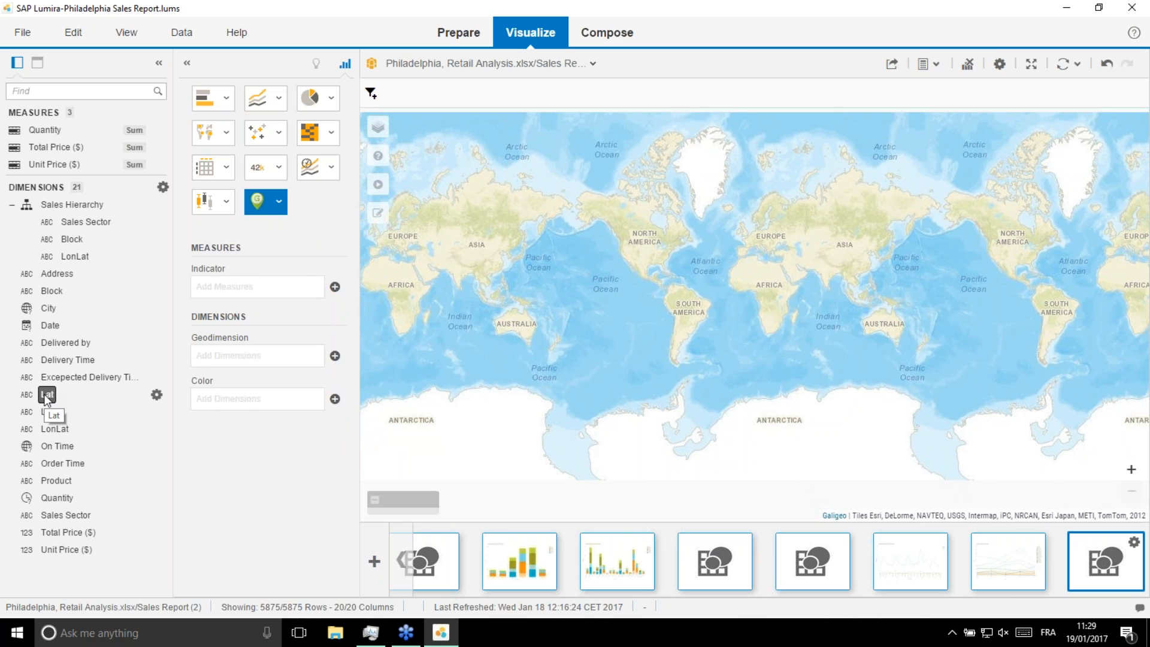
pyautogui.moveTo(45, 398); pyautogui.dragTo(247, 354)
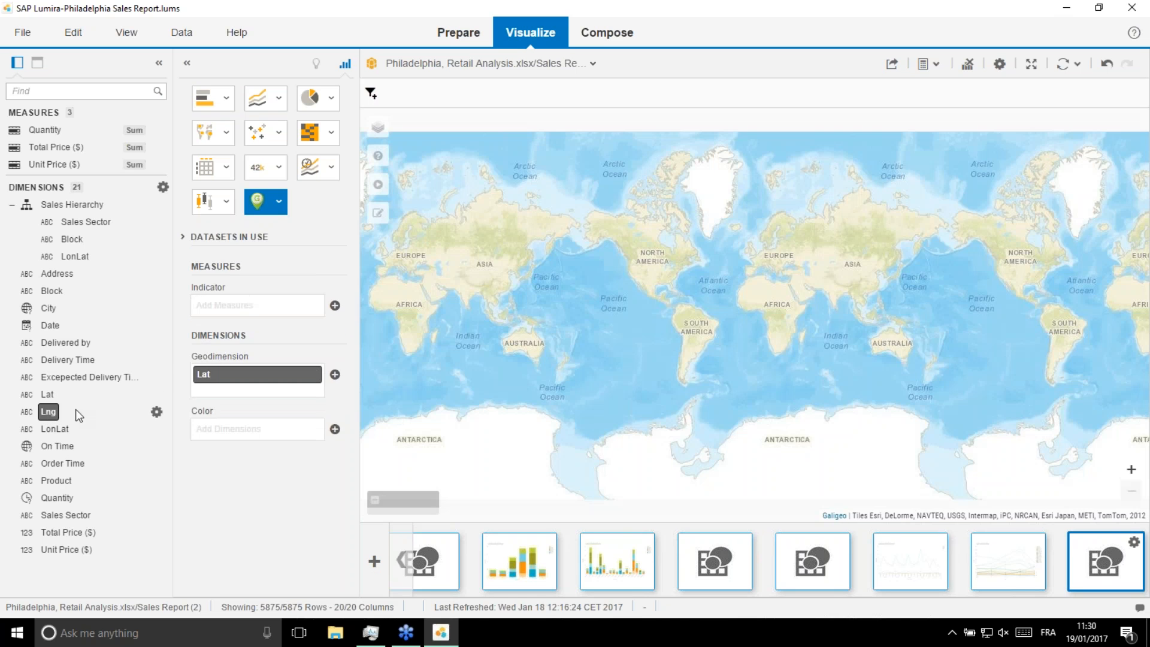
pyautogui.moveTo(77, 413); pyautogui.dragTo(263, 359)
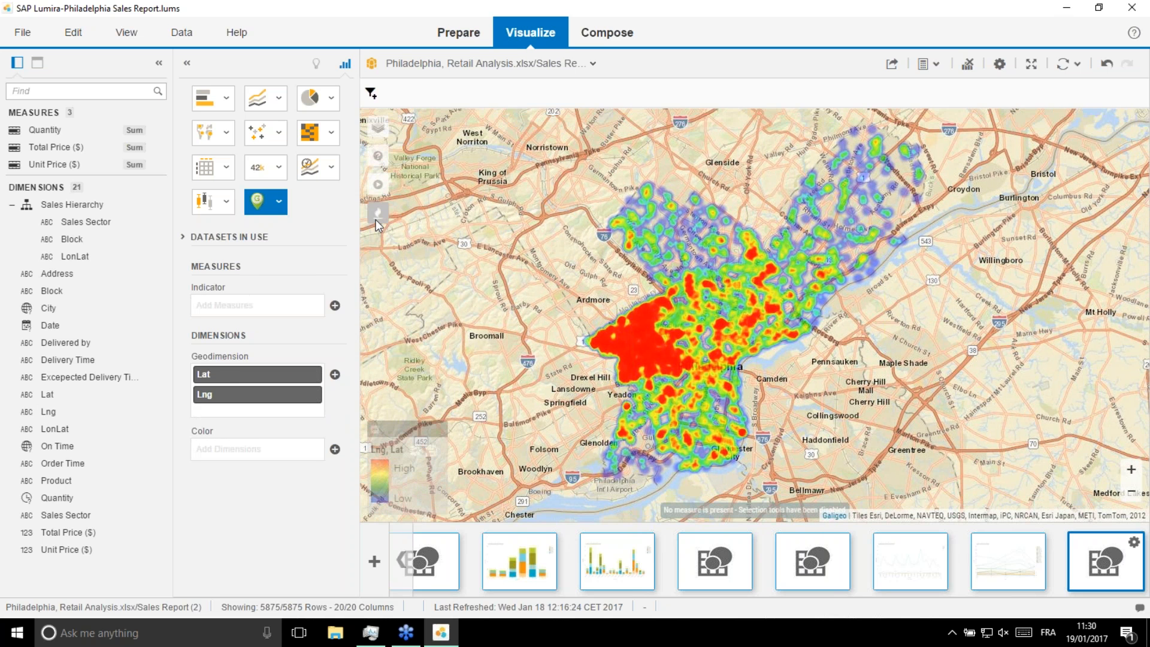
# Add Date to the map's geodimensions, animate the heatmap by Date and pause the animation at 12/05/2016
pyautogui.moveTo(49, 325); pyautogui.dragTo(306, 409)
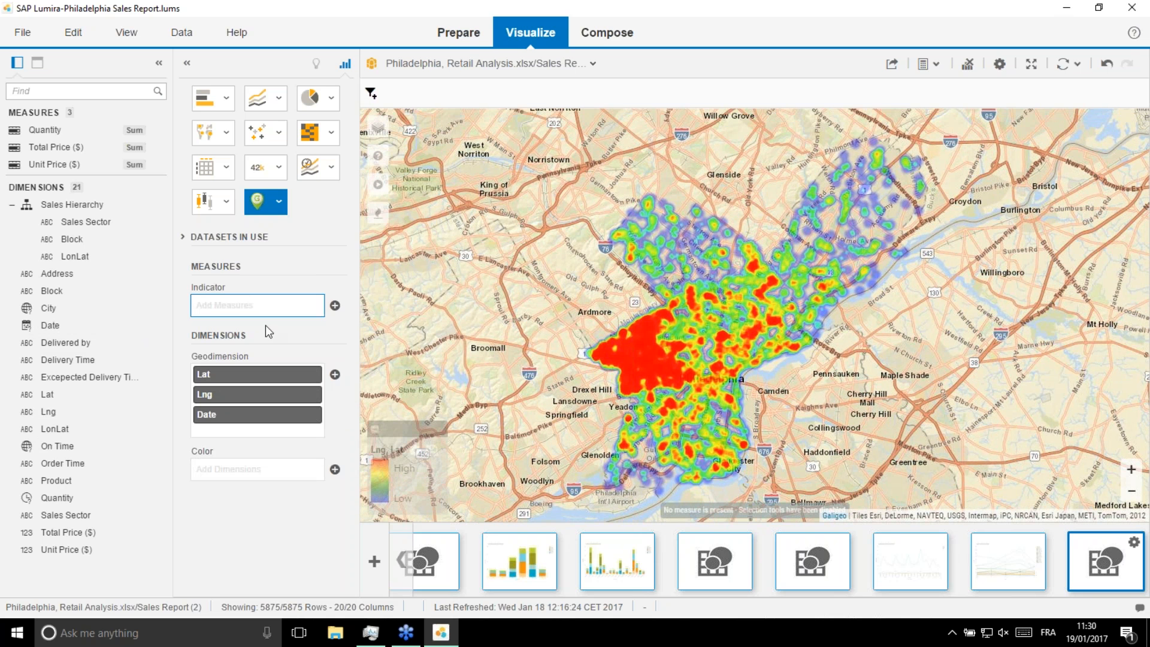
pyautogui.click(381, 188)
pyautogui.click(422, 189)
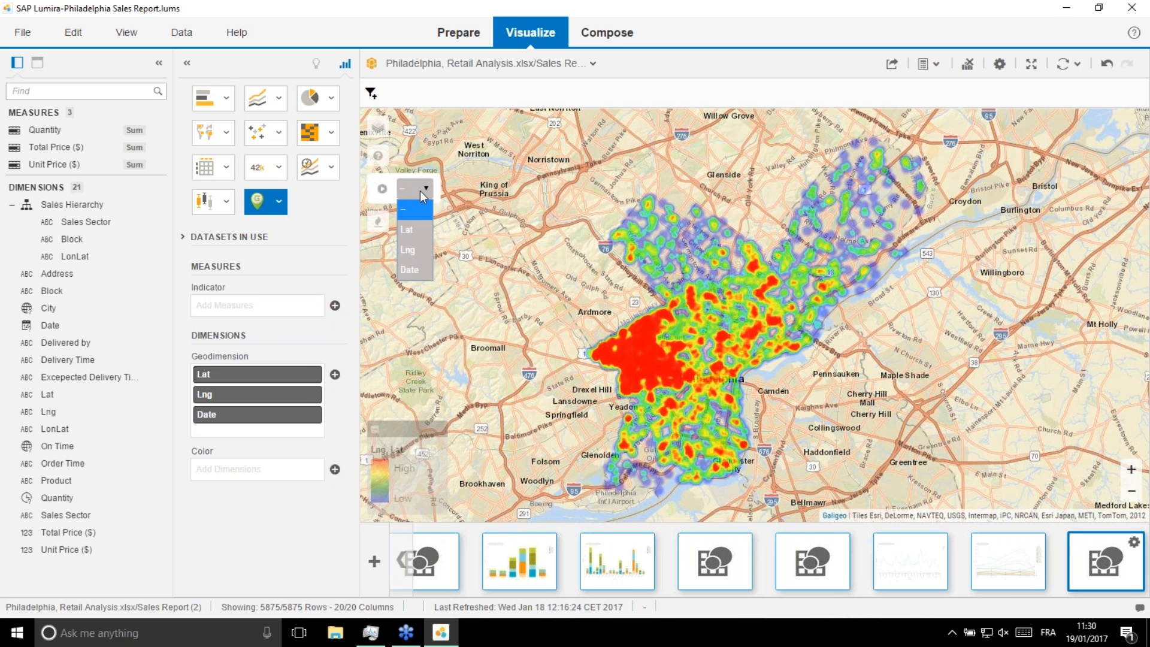
pyautogui.click(410, 269)
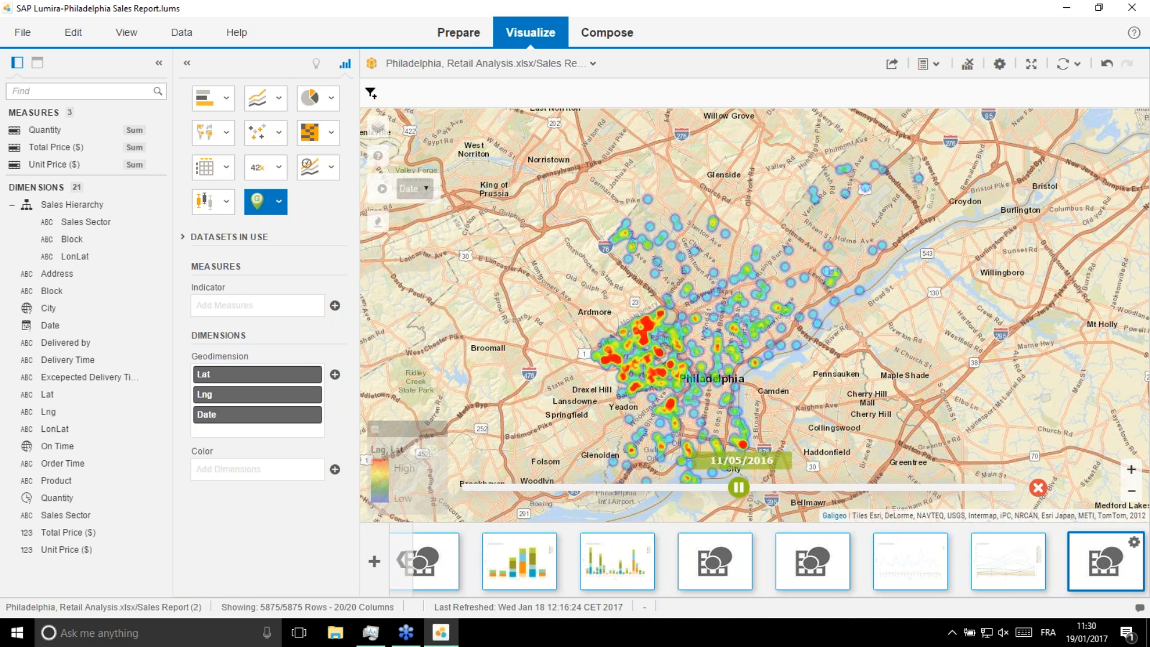
pyautogui.click(875, 487)
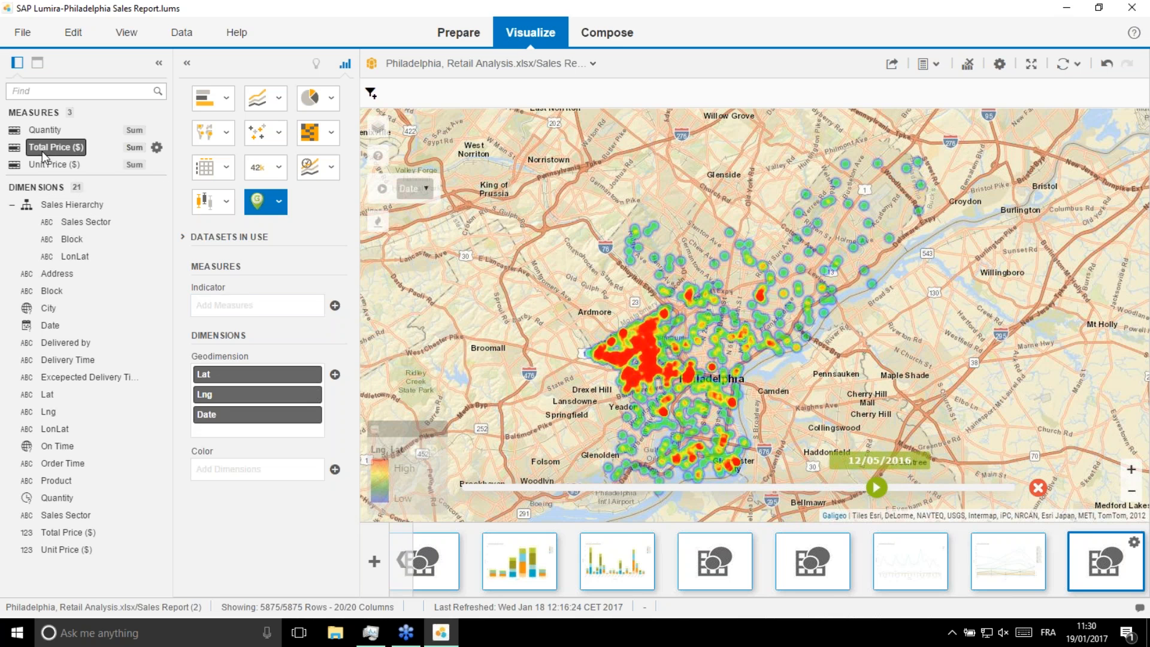
# Add Total Price ($) as the map's indicator and inspect the details of one location in West Philadelphia
pyautogui.moveTo(43, 154); pyautogui.dragTo(243, 297)
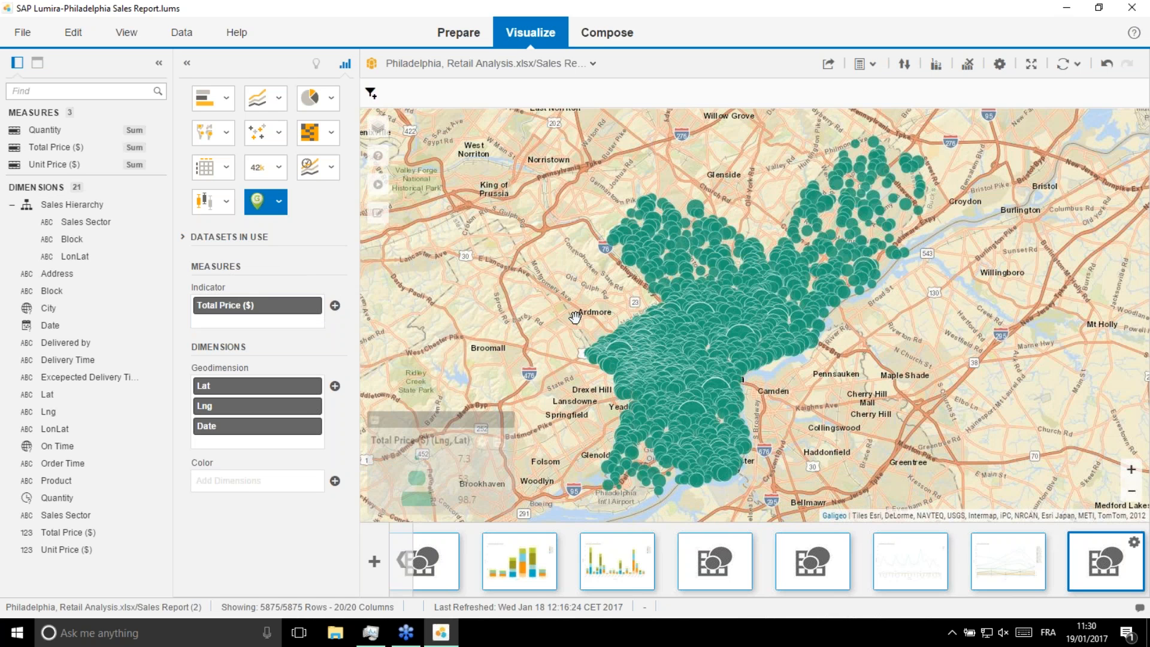
pyautogui.moveTo(587, 325); pyautogui.dragTo(666, 385)
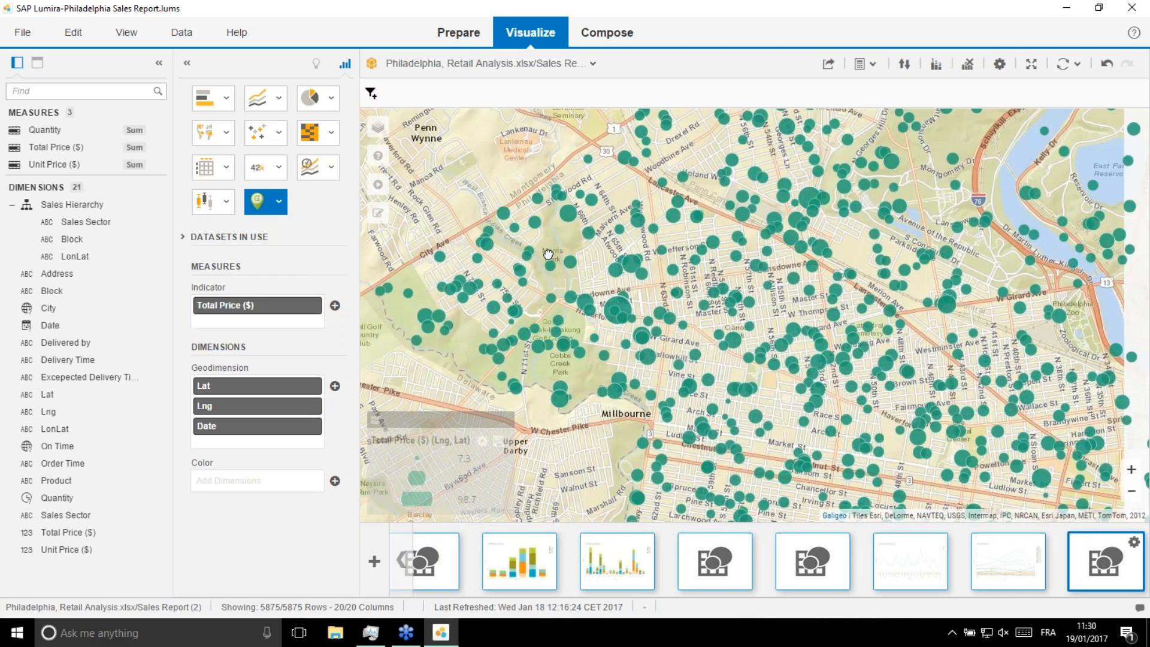
pyautogui.moveTo(548, 254); pyautogui.dragTo(419, 226)
pyautogui.moveTo(854, 291); pyautogui.dragTo(865, 252)
pyautogui.click(803, 373)
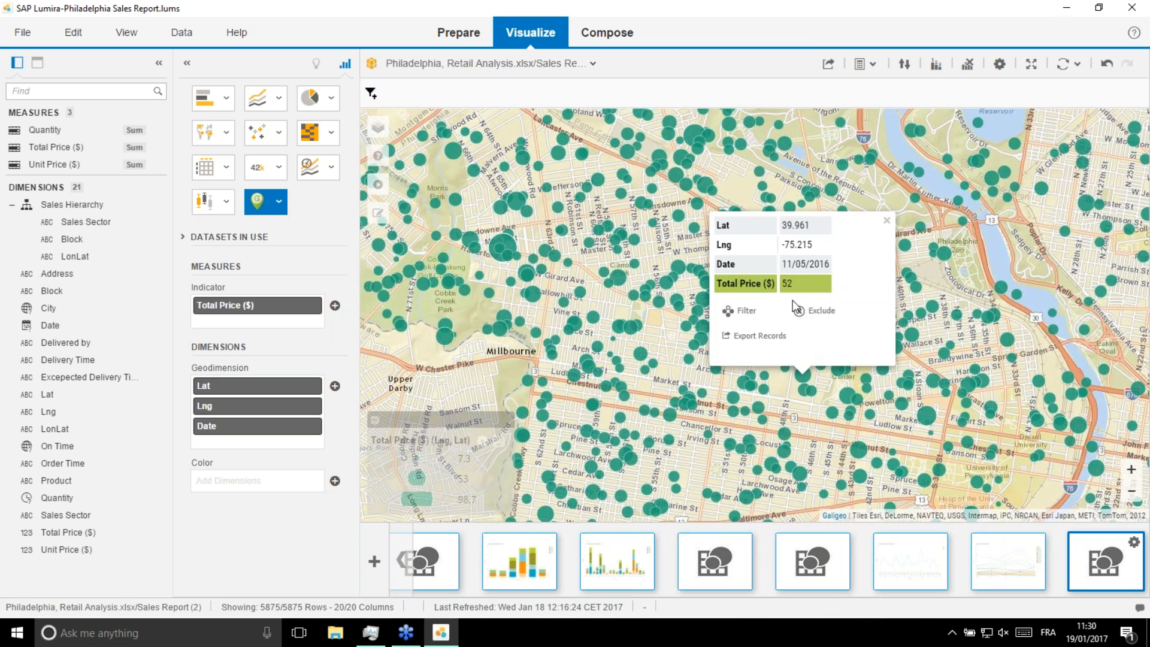
pyautogui.click(886, 220)
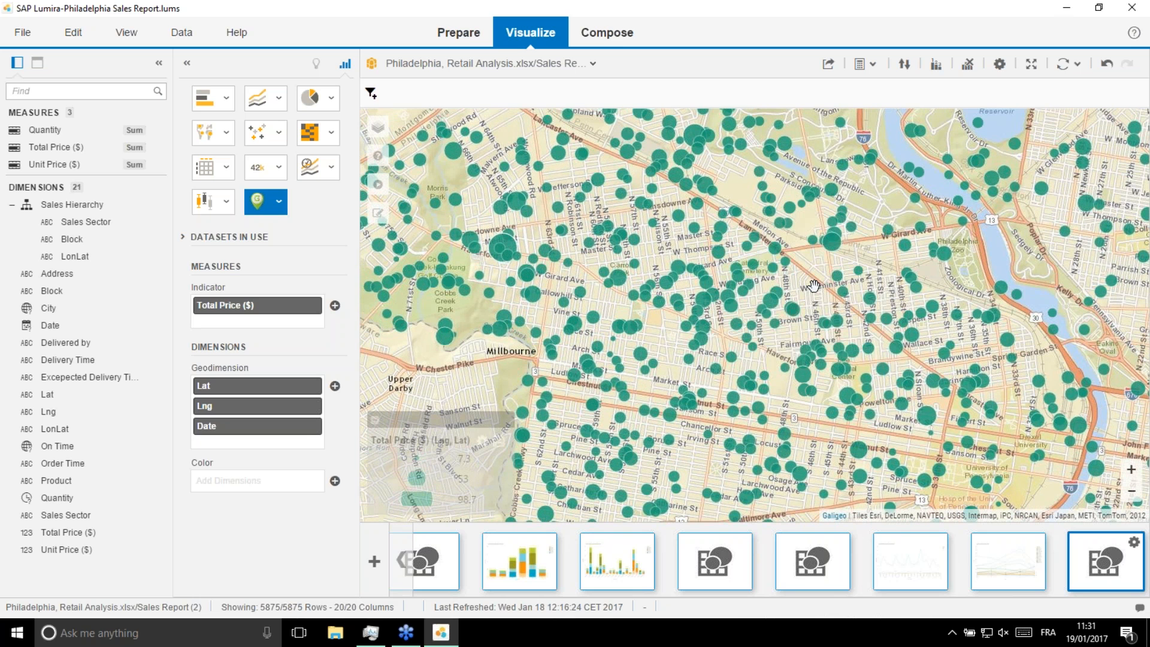
pyautogui.moveTo(813, 286); pyautogui.dragTo(818, 234)
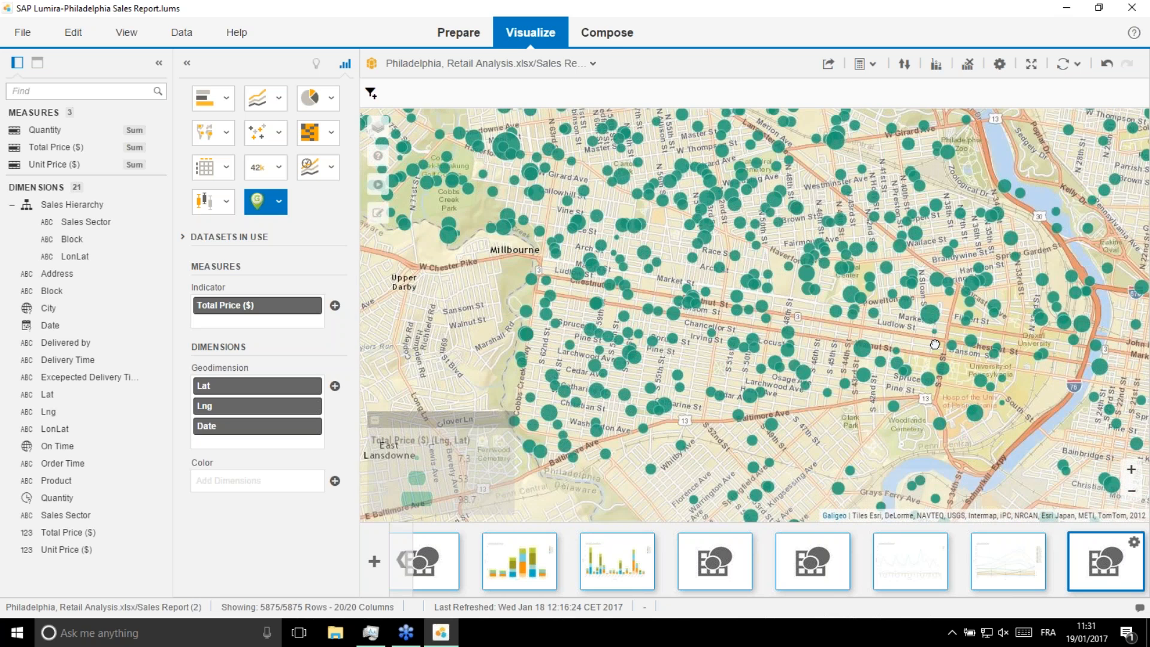
pyautogui.moveTo(935, 345); pyautogui.dragTo(757, 299)
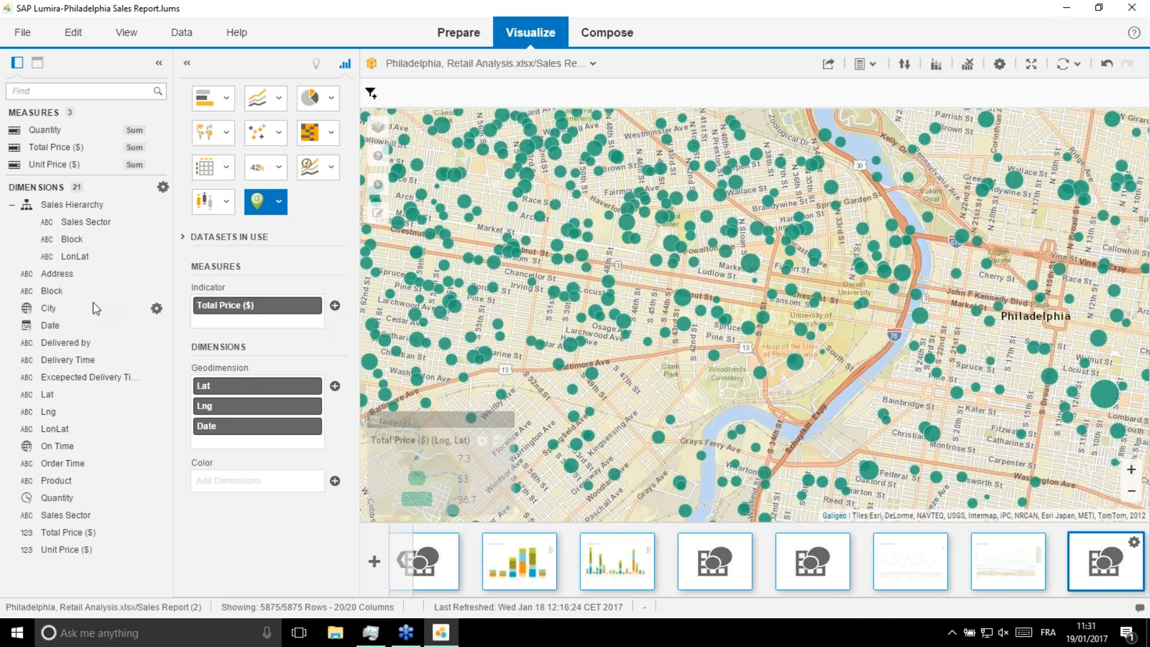
# Add Block as the first geodimension, above Lat, and drill into the block around East Park Reservoir to its individual locations
pyautogui.click(50, 292)
pyautogui.moveTo(286, 357); pyautogui.dragTo(283, 378)
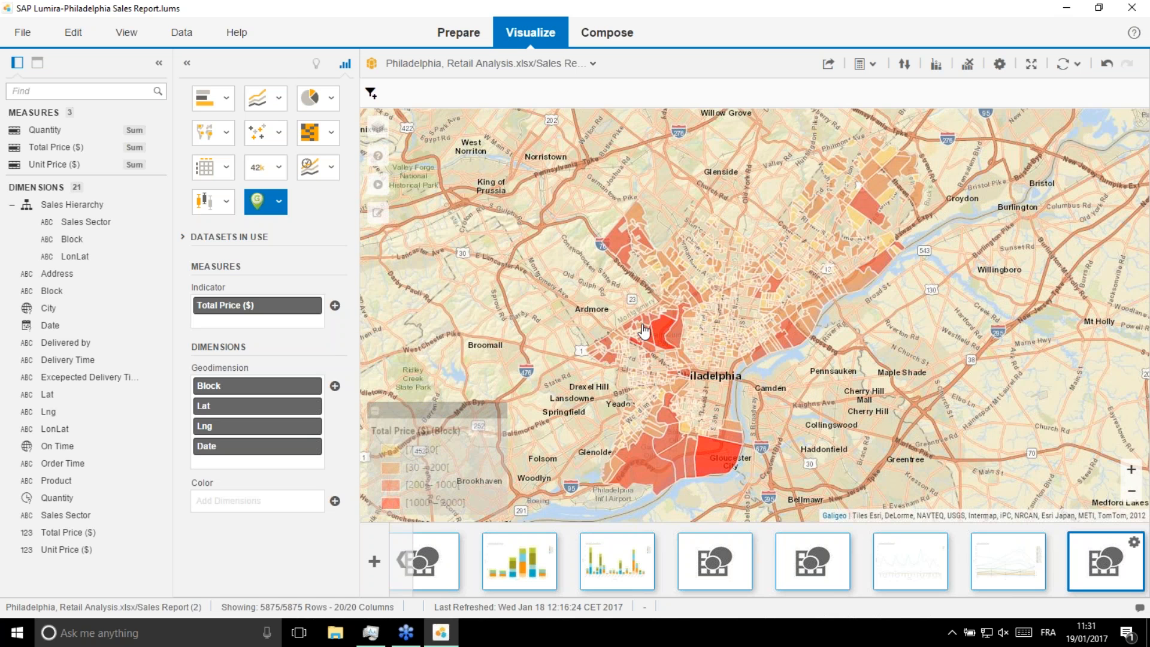
pyautogui.moveTo(632, 294); pyautogui.dragTo(753, 378)
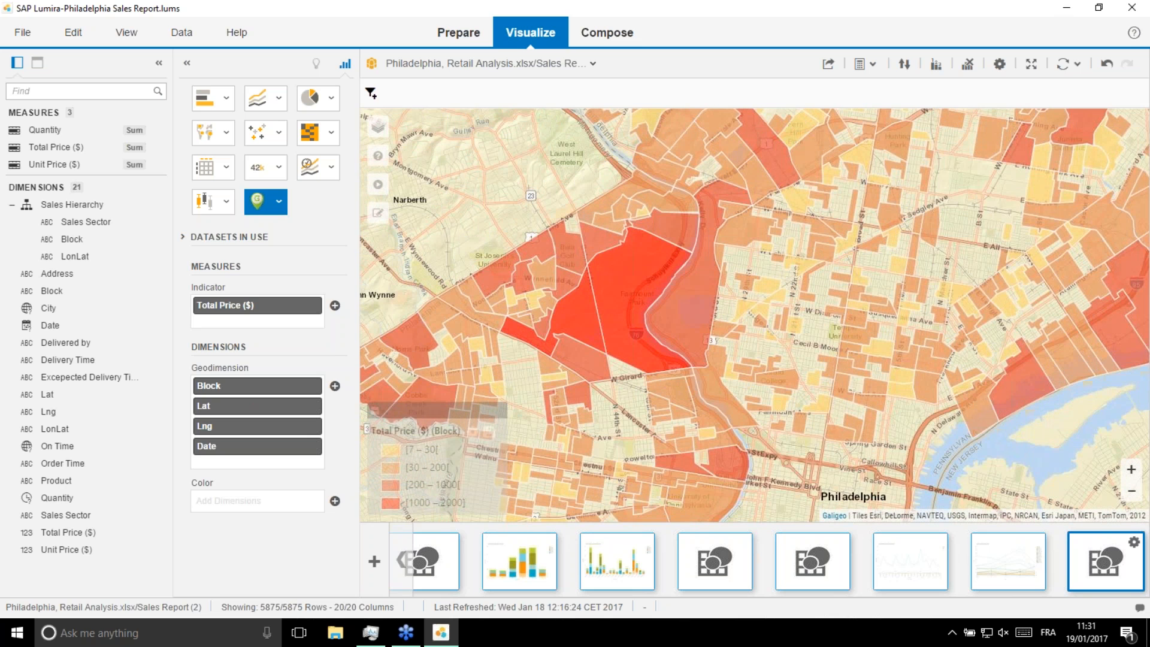
pyautogui.click(724, 345)
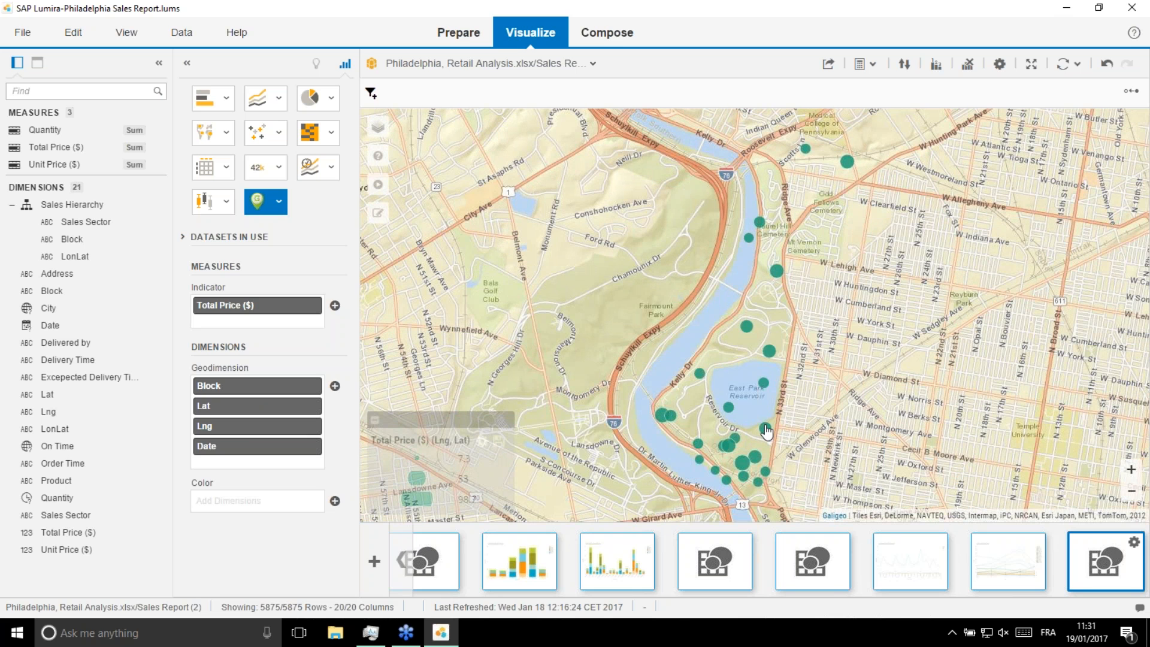
pyautogui.click(765, 429)
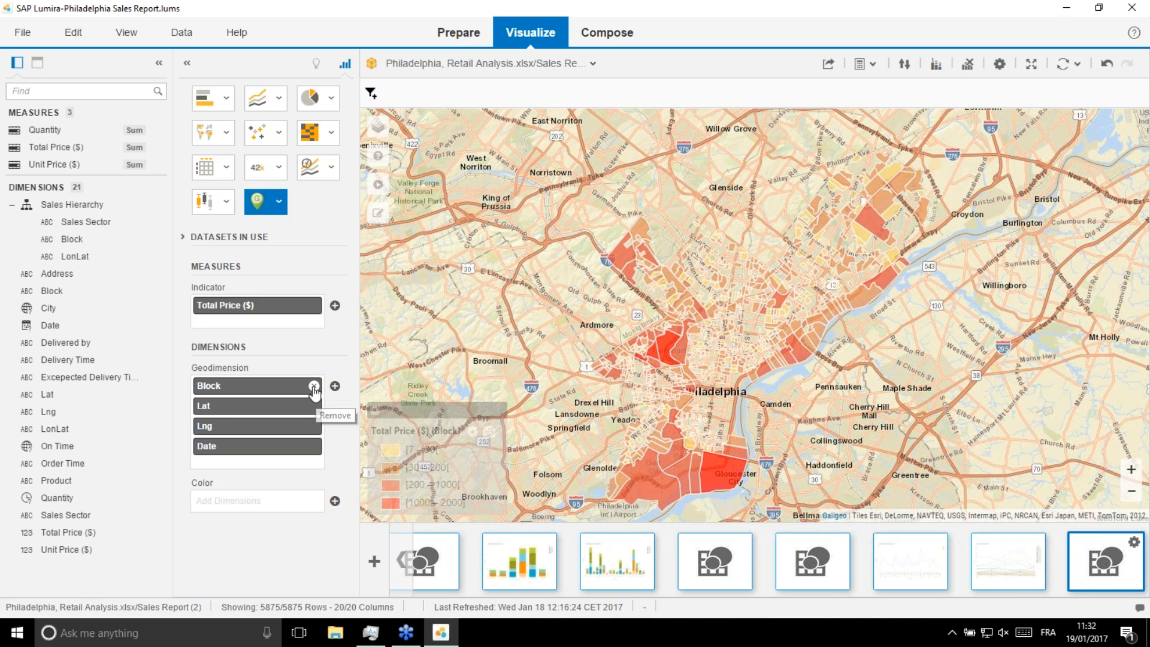
# Replace the Block, Lat and Lng geodimensions with the Sales Hierarchy, keeping Date
pyautogui.click(313, 385)
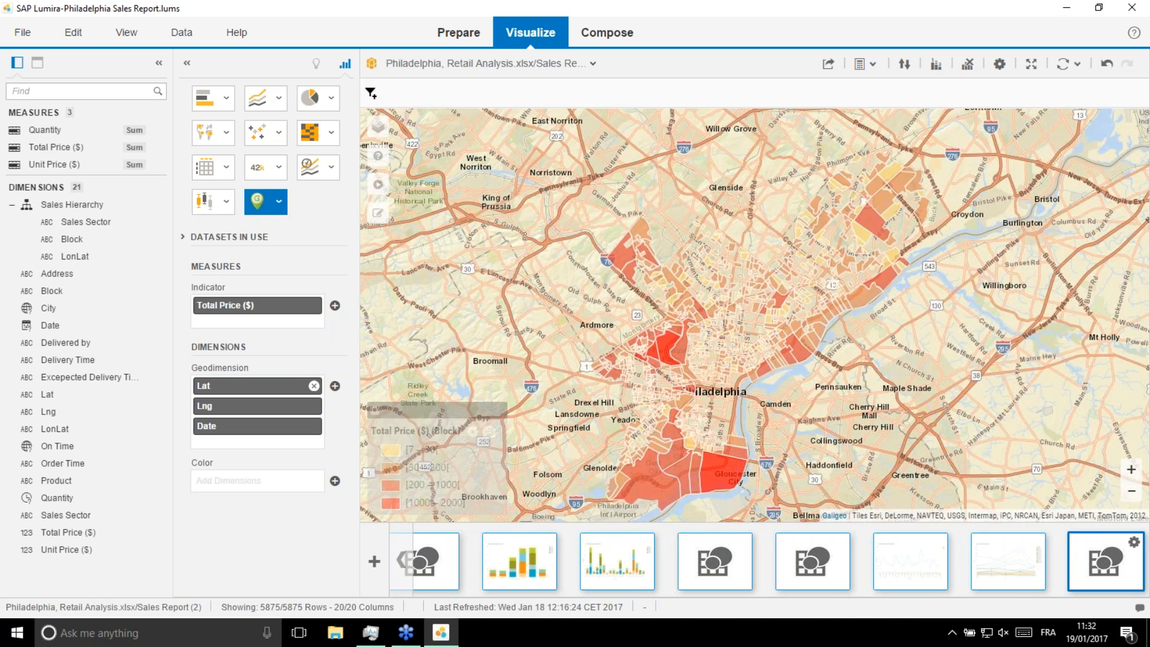
pyautogui.click(313, 385)
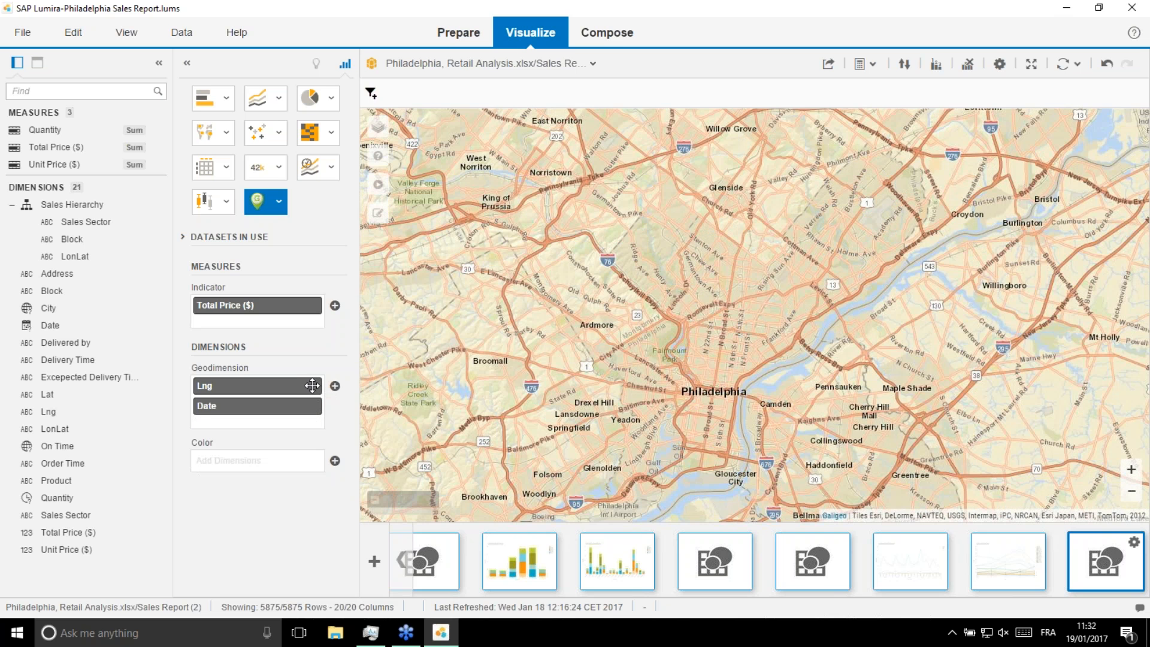
pyautogui.click(313, 385)
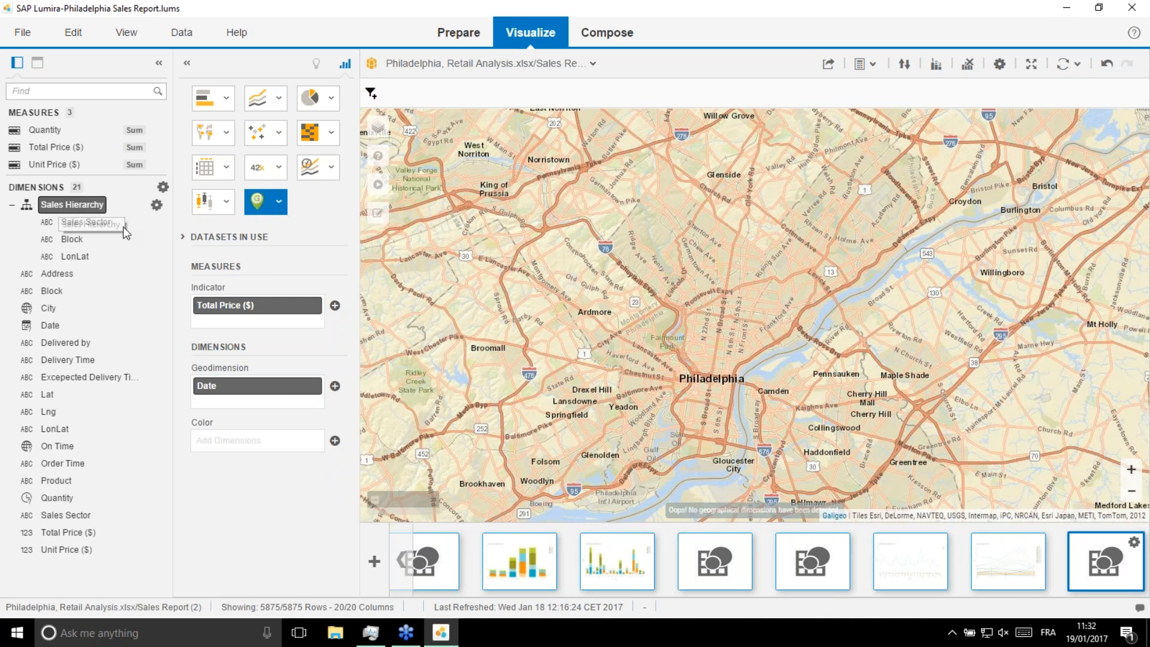
pyautogui.moveTo(66, 204); pyautogui.dragTo(281, 378)
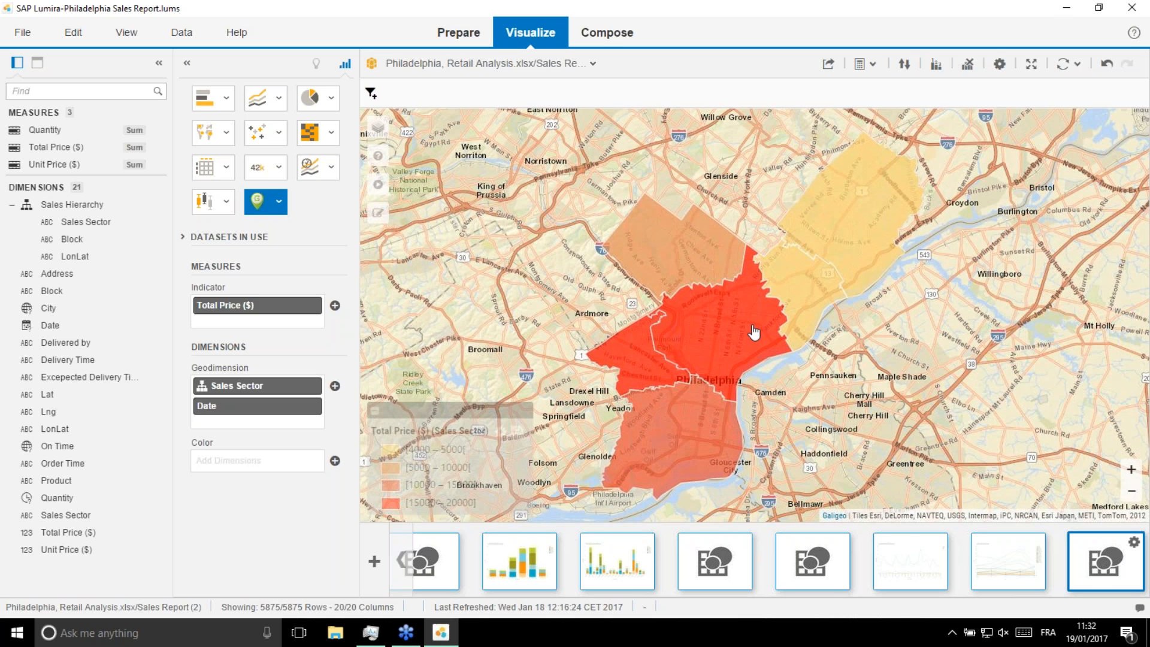
# Drill down on the map from sales sector SE02 to its blocks, and from block 4518 to its individual locations
pyautogui.click(693, 333)
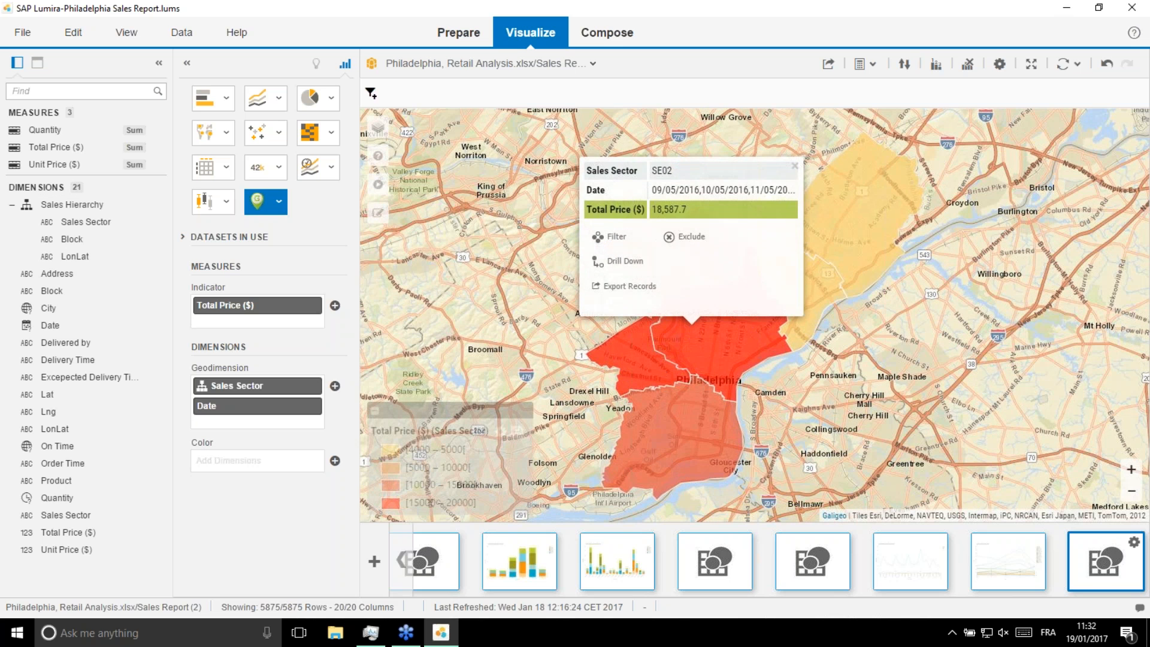
pyautogui.click(626, 262)
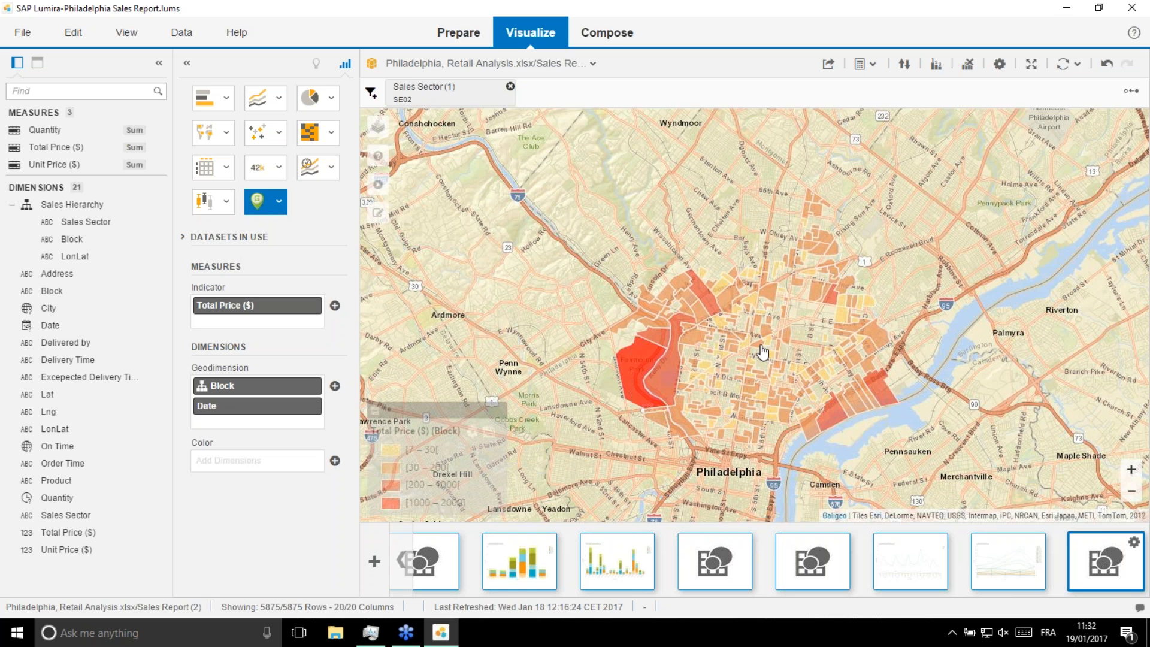
pyautogui.click(882, 342)
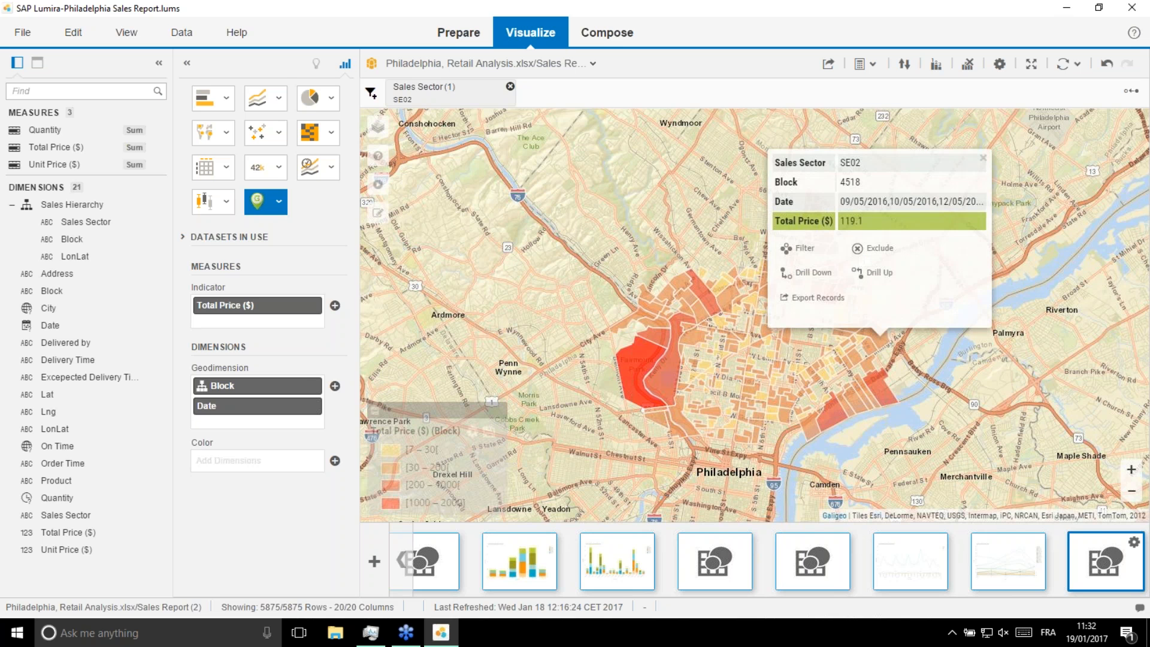
pyautogui.click(814, 274)
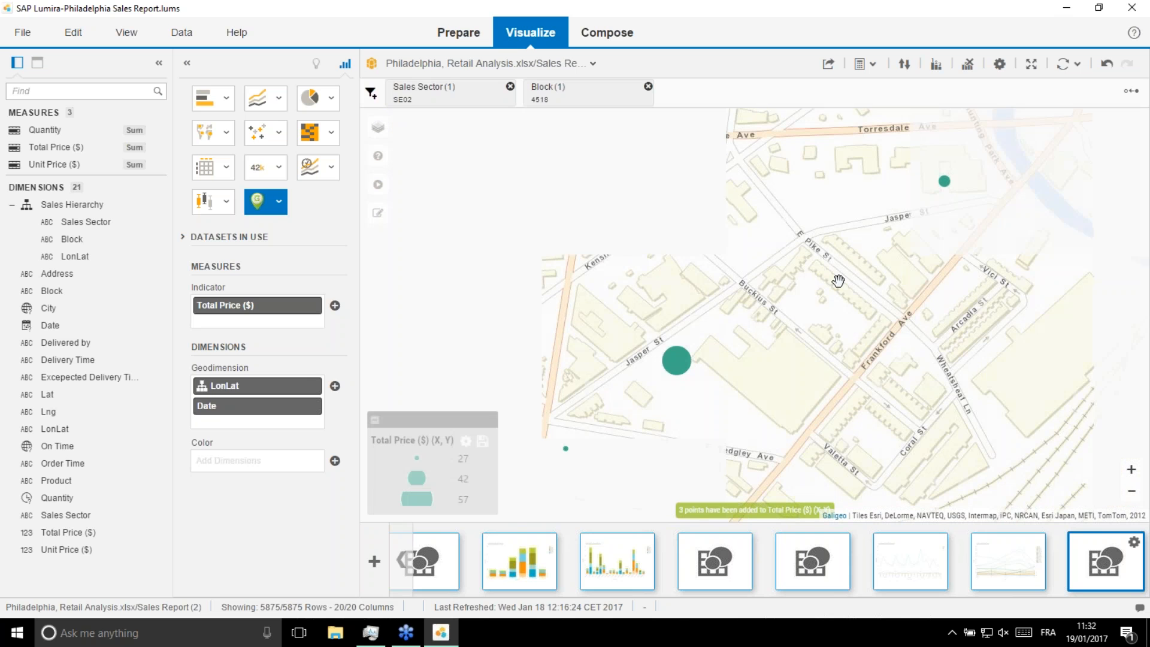
# Drill back up from the largest location of block 4518 to the blocks, and drill down into block 3817
pyautogui.click(678, 360)
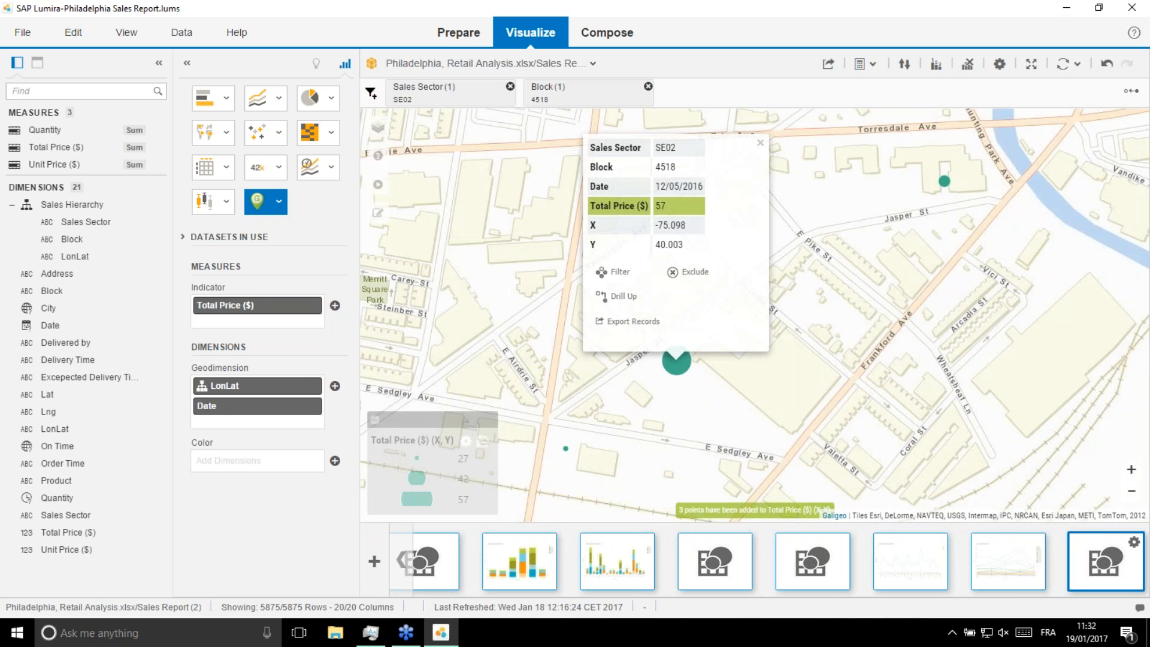
pyautogui.click(632, 298)
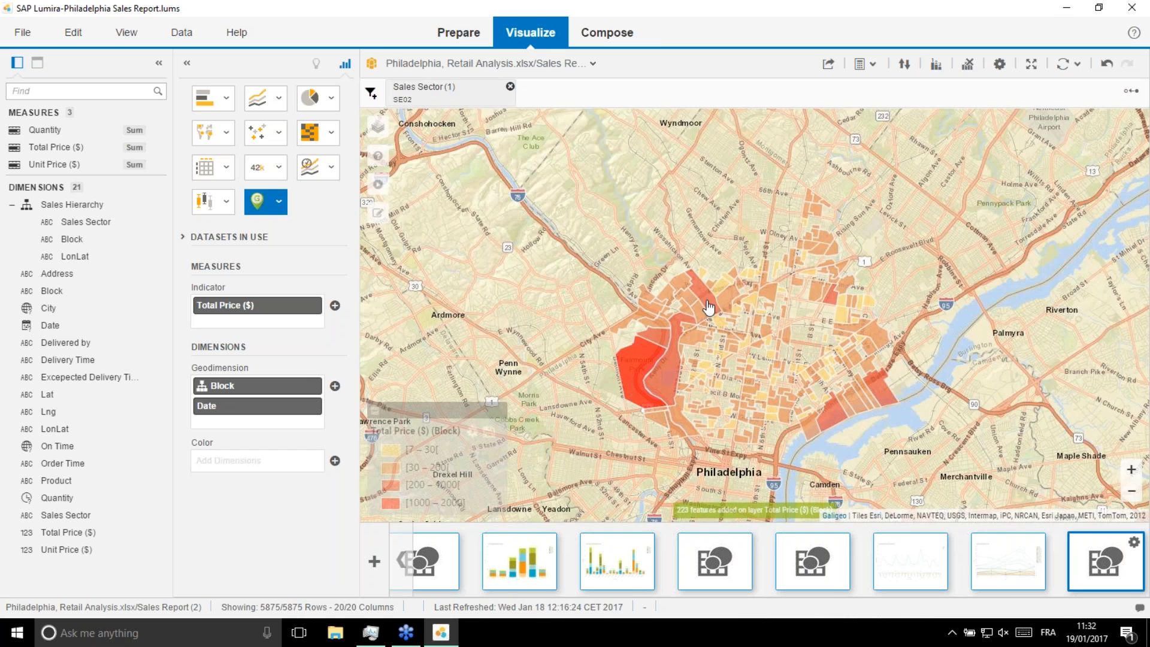
pyautogui.click(720, 306)
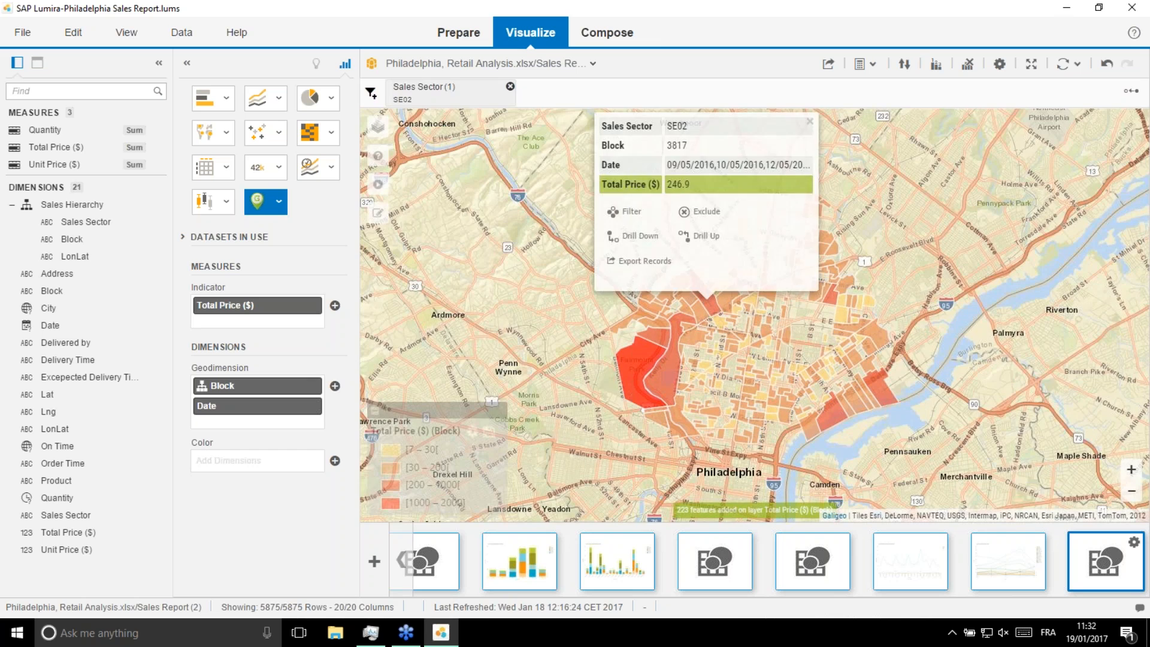
pyautogui.click(636, 236)
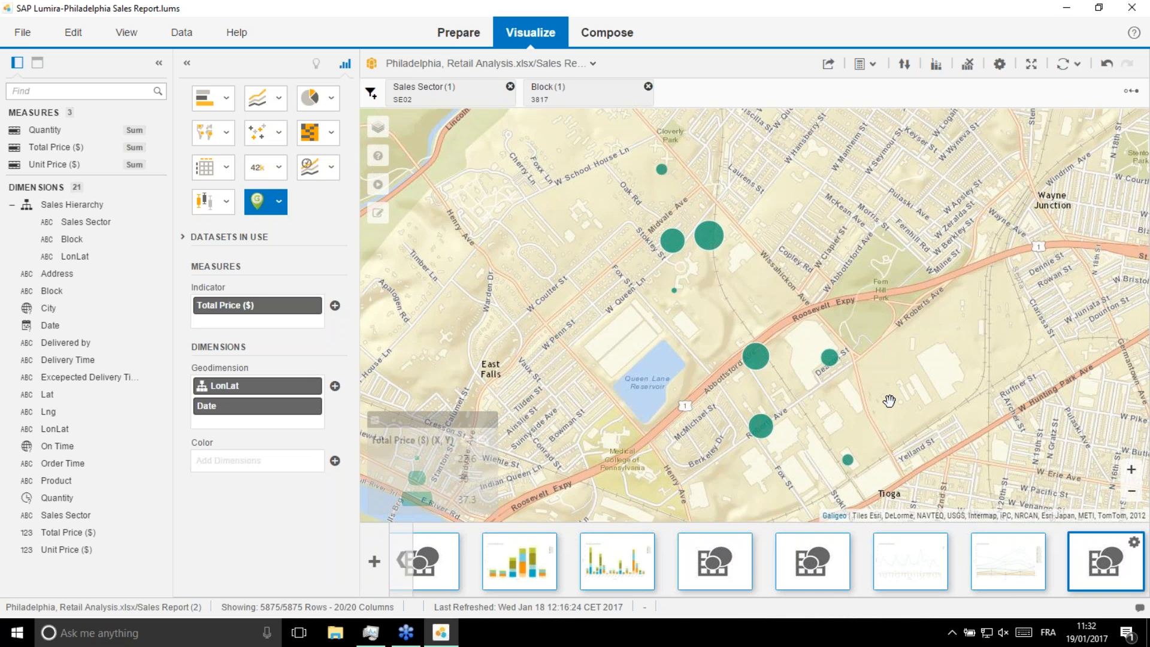
# Color the map's location bubbles by the Product dimension and check the product split of a location
pyautogui.click(57, 480)
pyautogui.moveTo(185, 464); pyautogui.dragTo(252, 456)
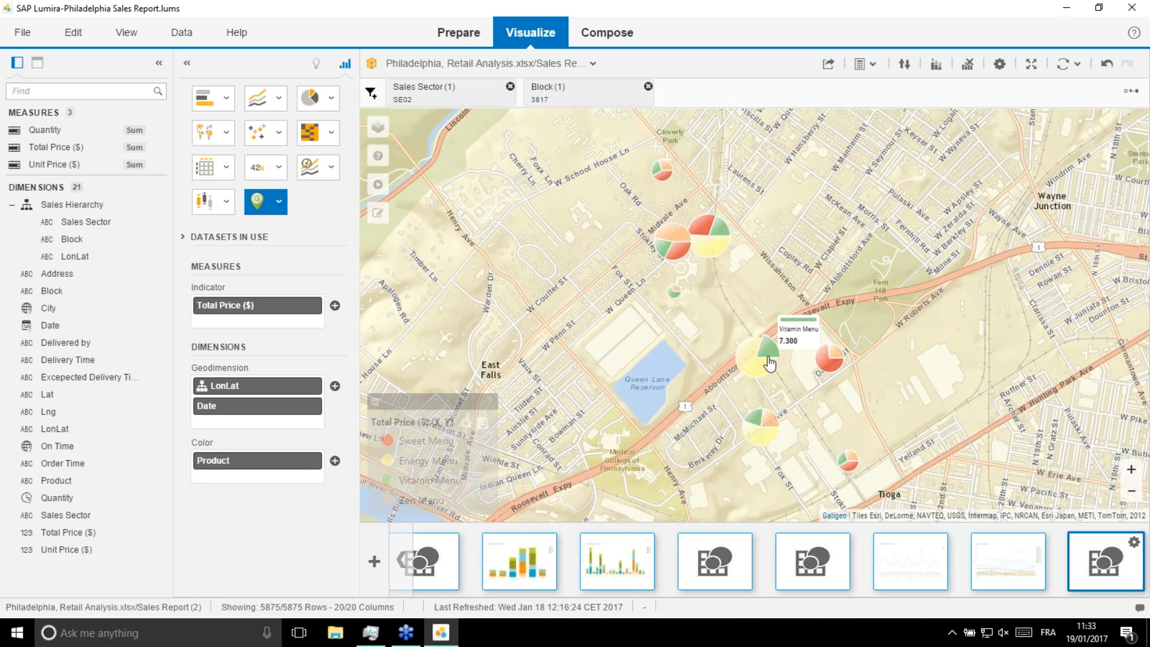
pyautogui.moveTo(738, 376)
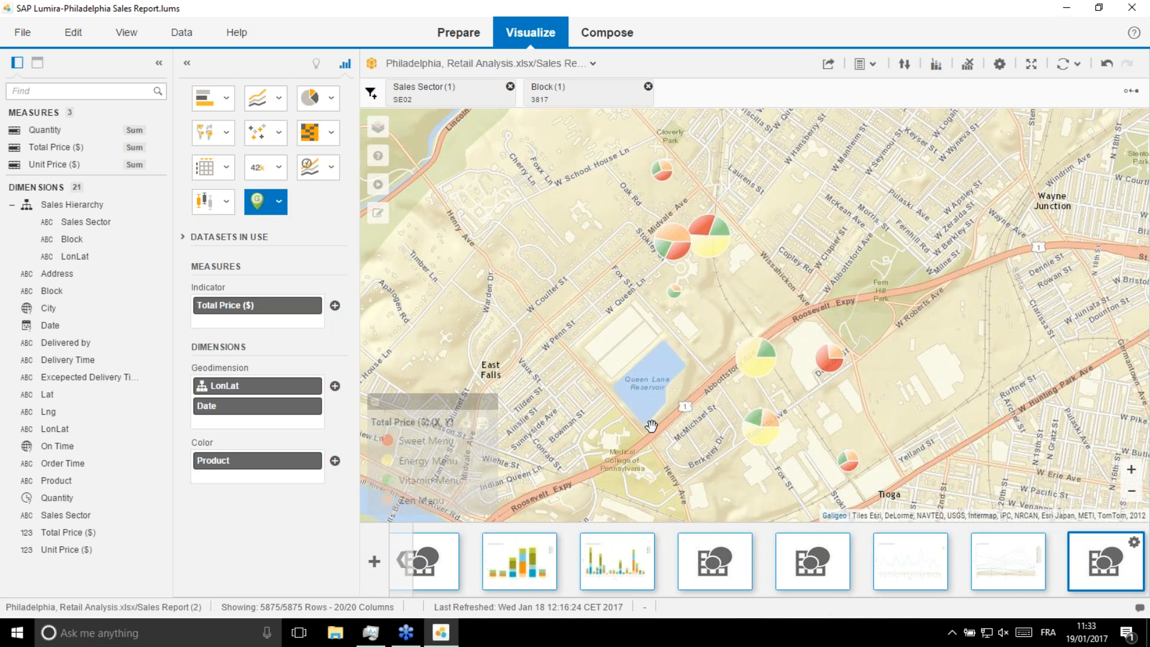
# Recolor Sweet Menu blue and Energy Menu light purple in the map legend
pyautogui.click(388, 442)
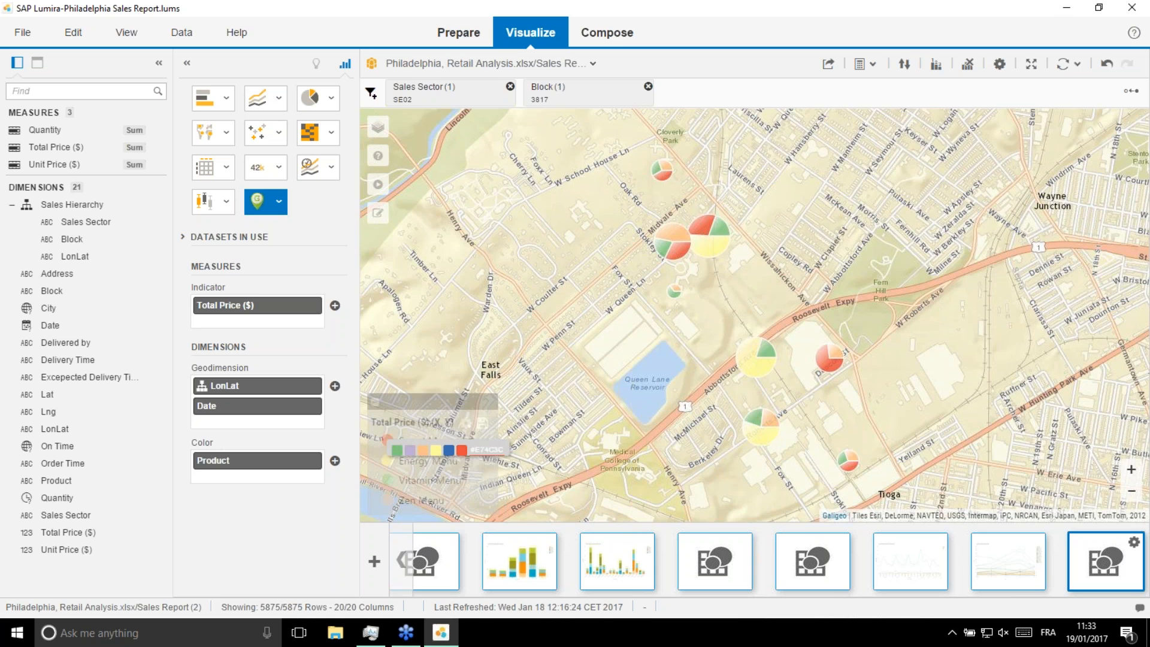
pyautogui.click(449, 450)
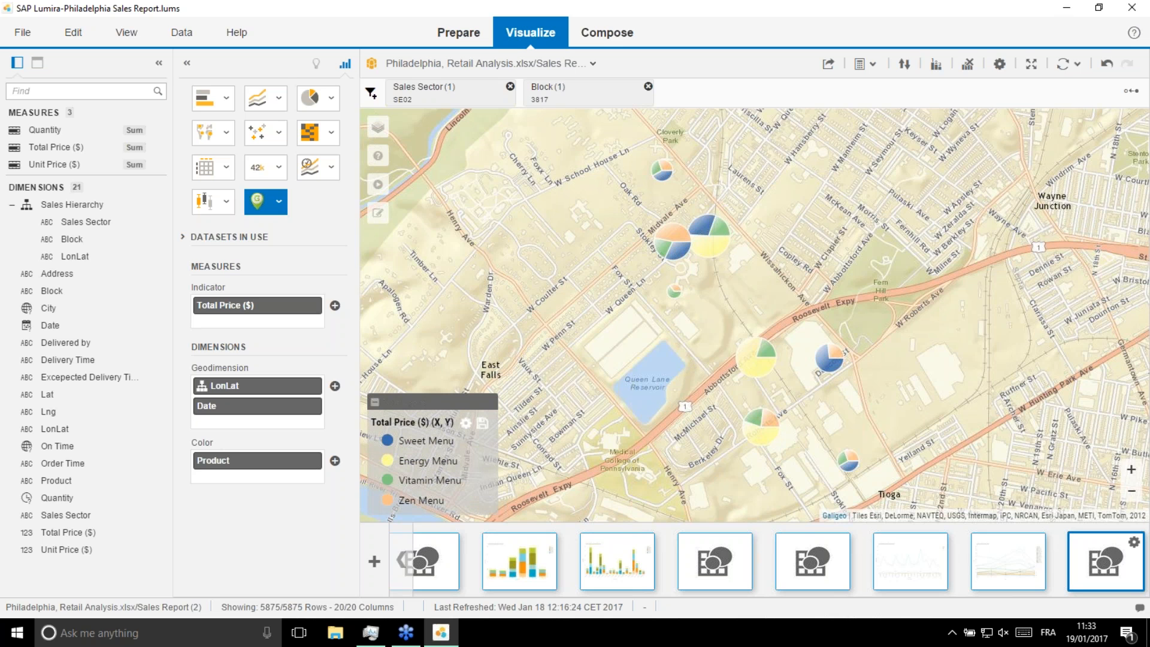
pyautogui.click(388, 460)
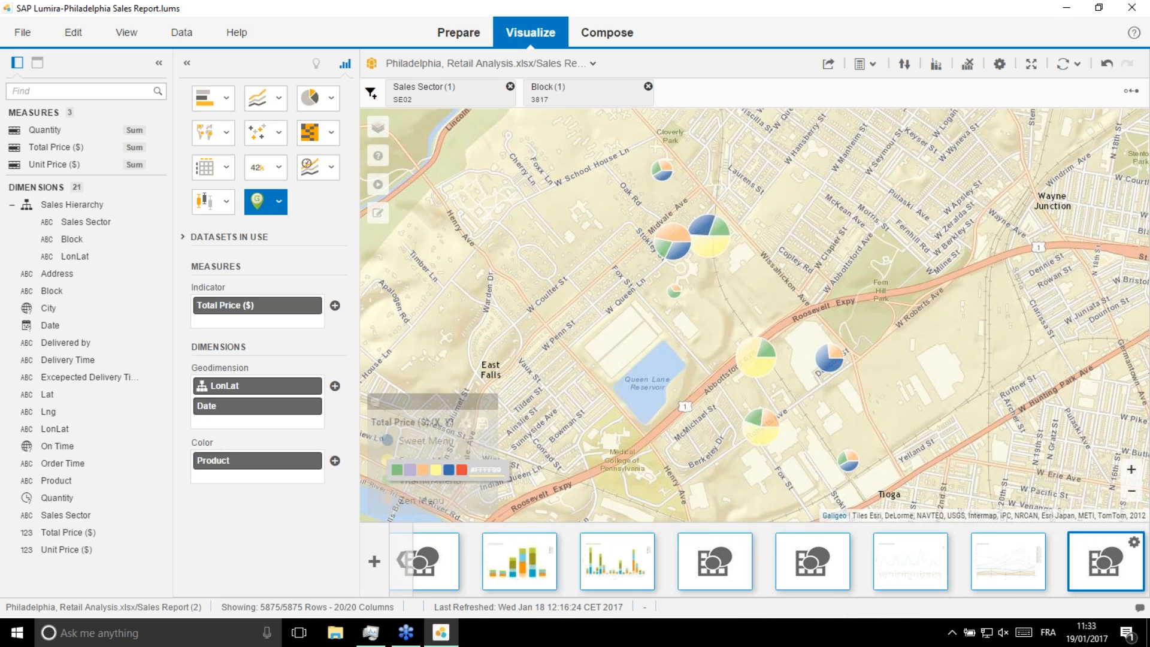
pyautogui.click(410, 469)
# Set the Vitamin Menu legend color to black with the hex value 000000
pyautogui.click(388, 479)
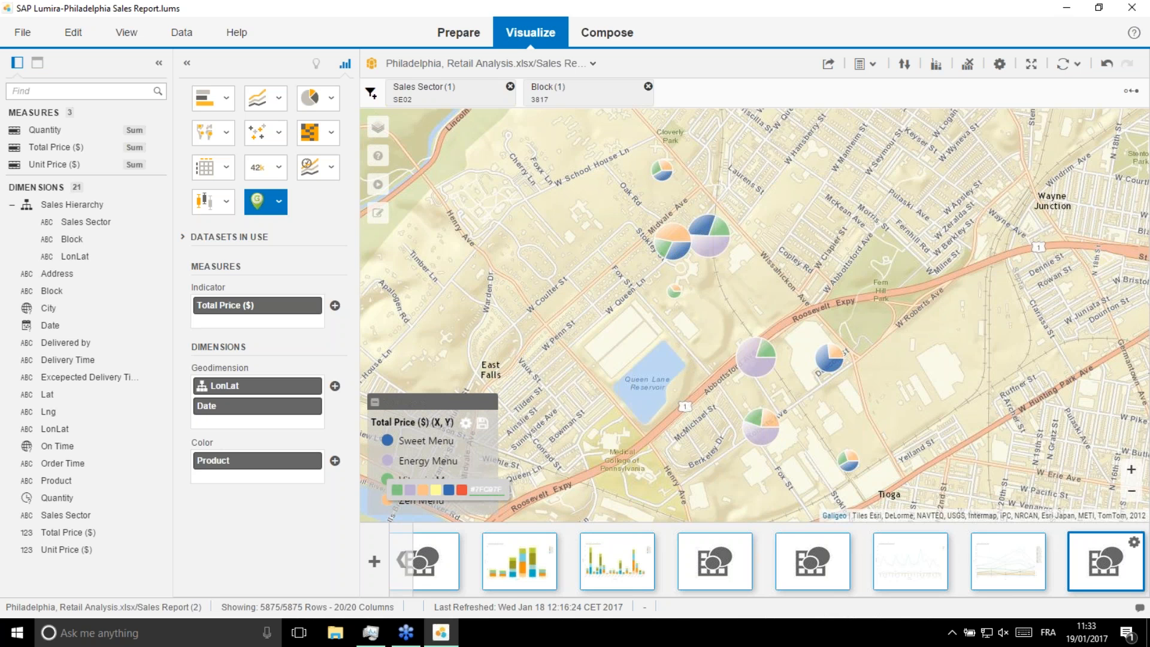
pyautogui.moveTo(501, 490); pyautogui.dragTo(475, 490)
pyautogui.press('BackSpace')
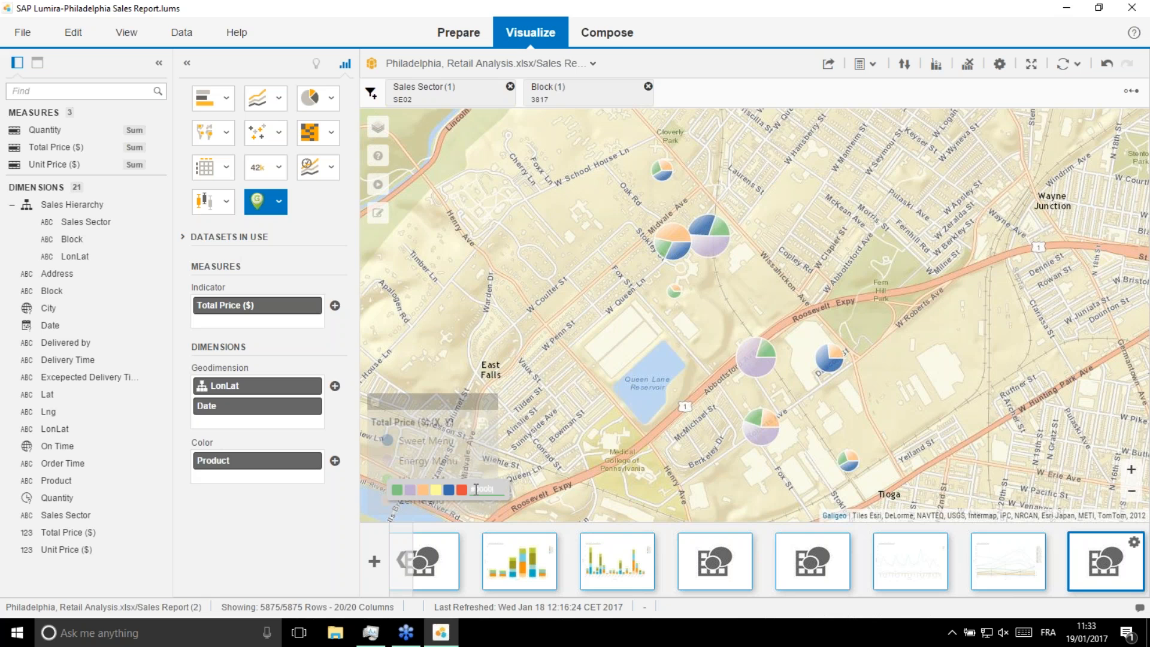
pyautogui.write('000000')
pyautogui.press('Return')
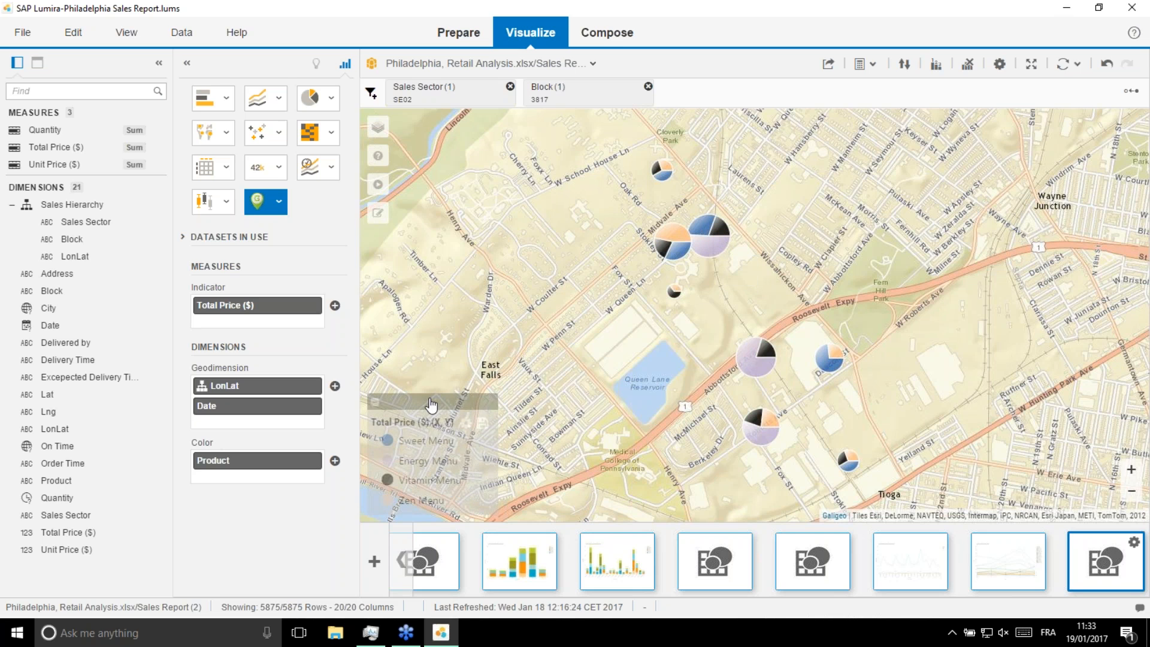
# Drill back up to the blocks and recolor the 1000–2000 total price class green and the 200–1000 class blue
pyautogui.click(770, 441)
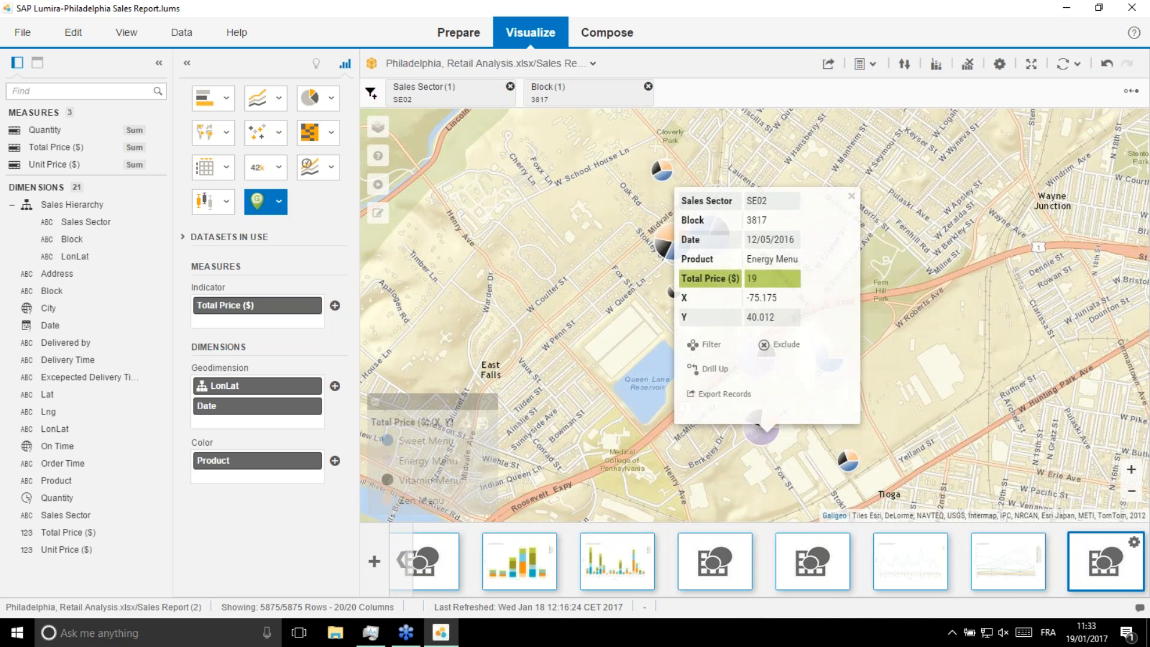
pyautogui.click(715, 369)
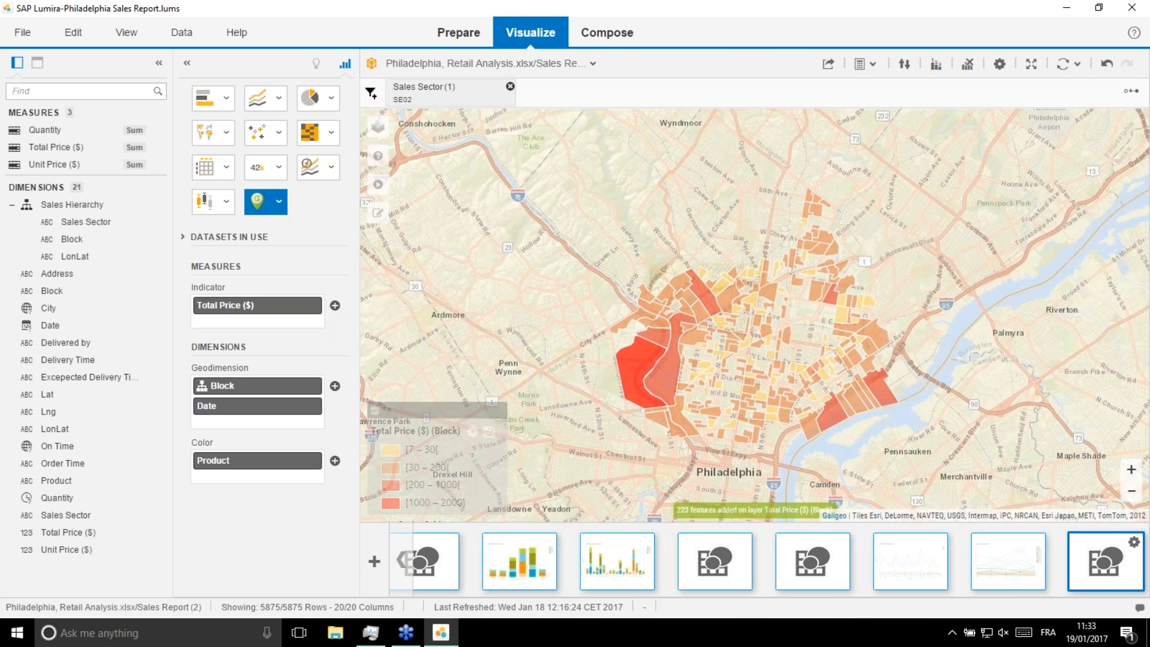
pyautogui.click(392, 504)
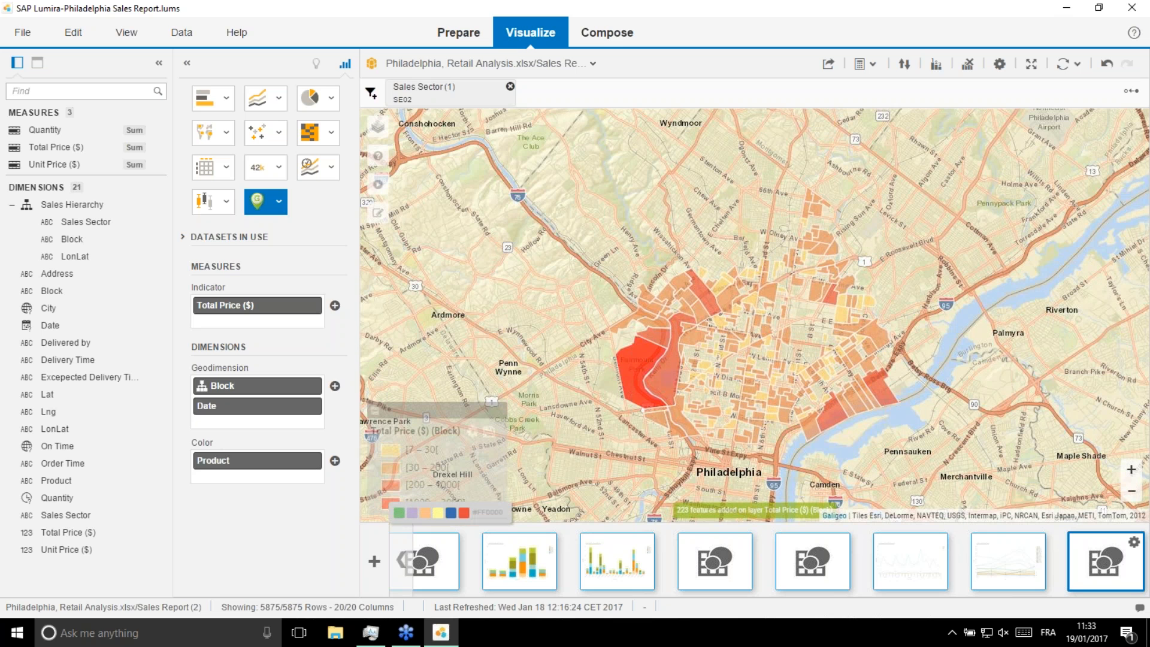
pyautogui.click(399, 513)
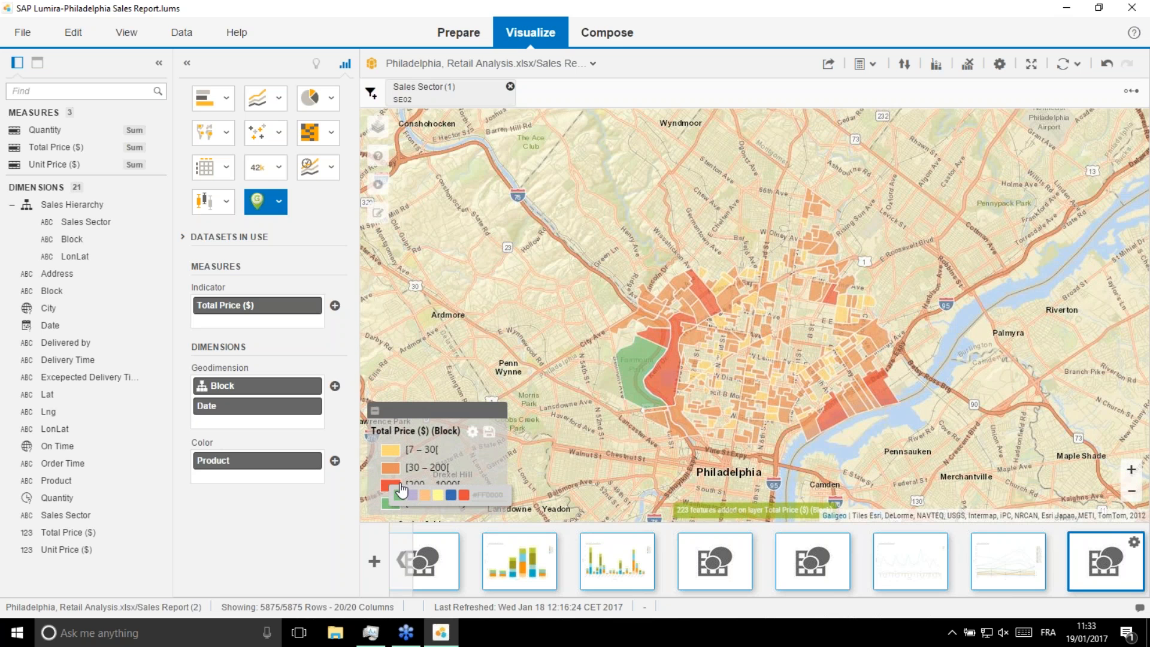
pyautogui.click(451, 495)
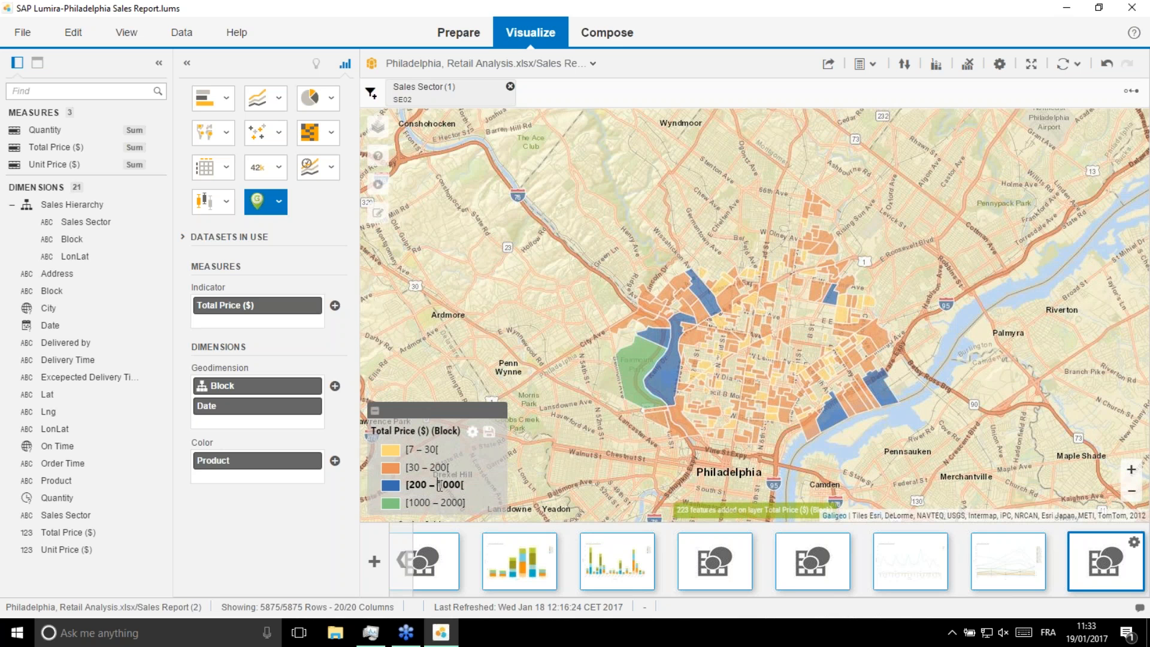
# Change the boundary between the two highest price classes to 500, giving the ranges 200–500 and 500–2000
pyautogui.moveTo(438, 486); pyautogui.dragTo(462, 486)
pyautogui.write('500')
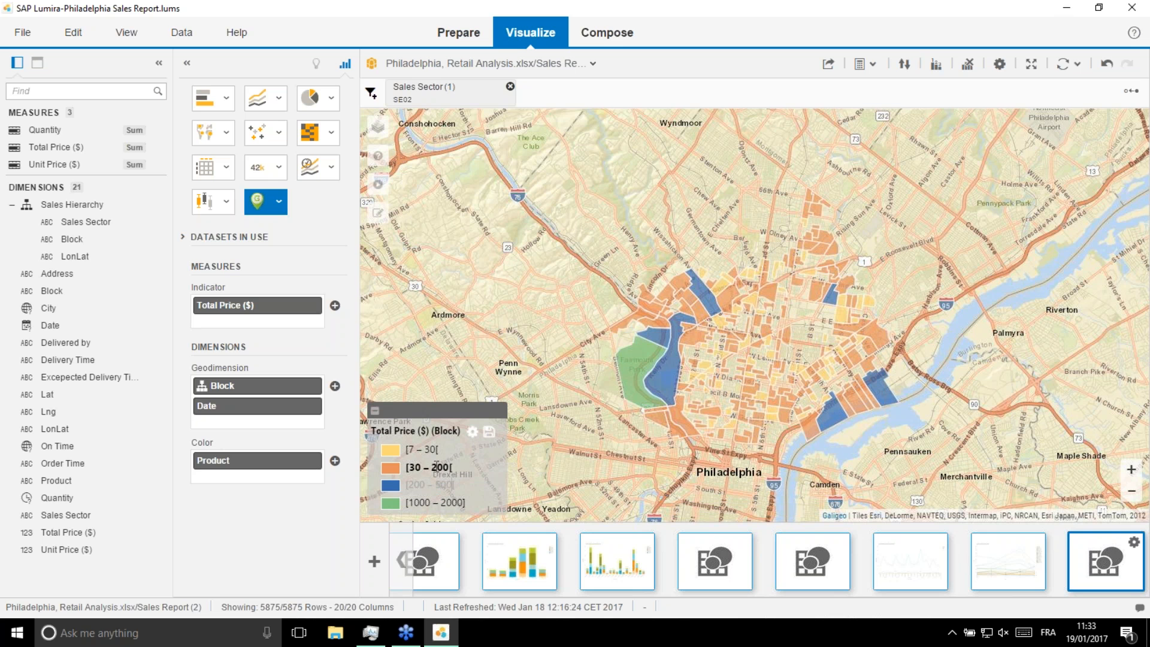
pyautogui.click(412, 502)
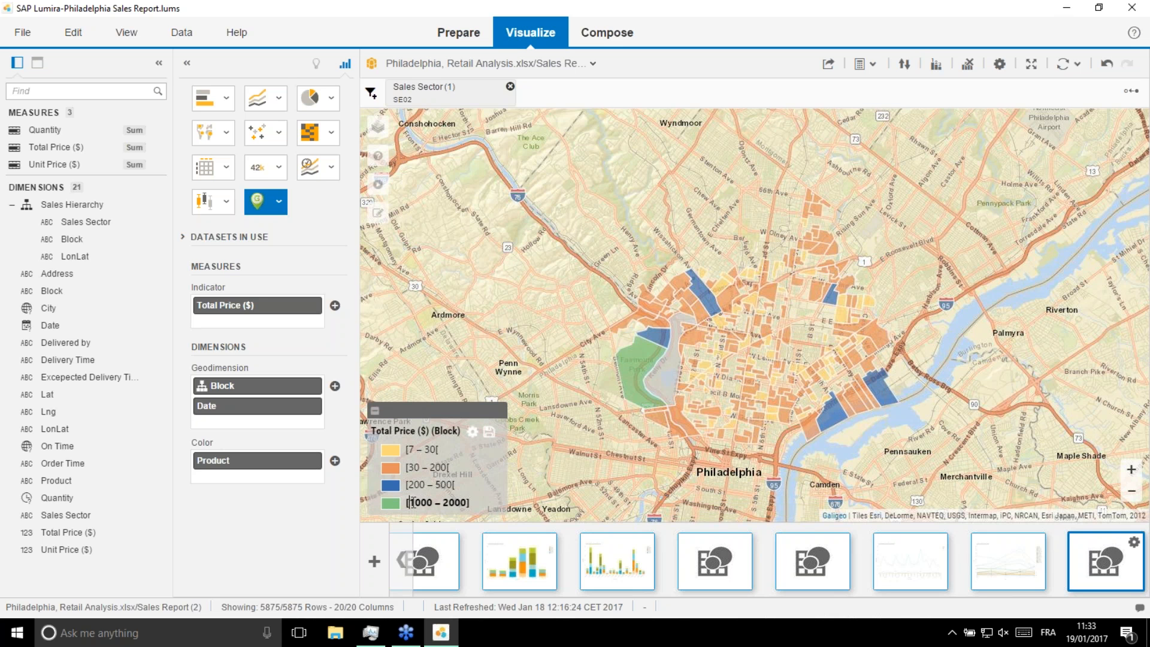
pyautogui.moveTo(412, 502); pyautogui.dragTo(435, 503)
pyautogui.write('500')
pyautogui.press('Return')
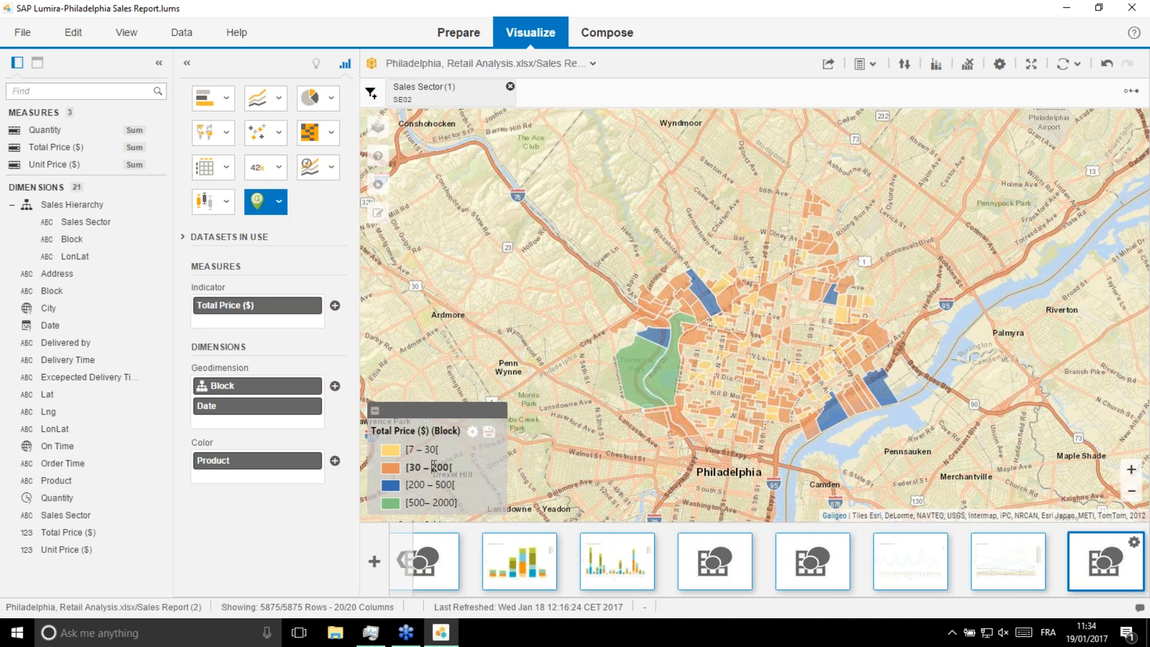
# Change the boundary between the second and third price classes to 100 and recolor the 30–100 class red
pyautogui.moveTo(431, 467)
pyautogui.mouseDown()
pyautogui.moveTo(450, 467)
pyautogui.moveTo(416, 484)
pyautogui.mouseUp()
pyautogui.click(414, 485)
pyautogui.write('1')
pyautogui.click(441, 466)
pyautogui.moveTo(439, 467); pyautogui.dragTo(433, 467)
pyautogui.write('1')
pyautogui.click(810, 395)
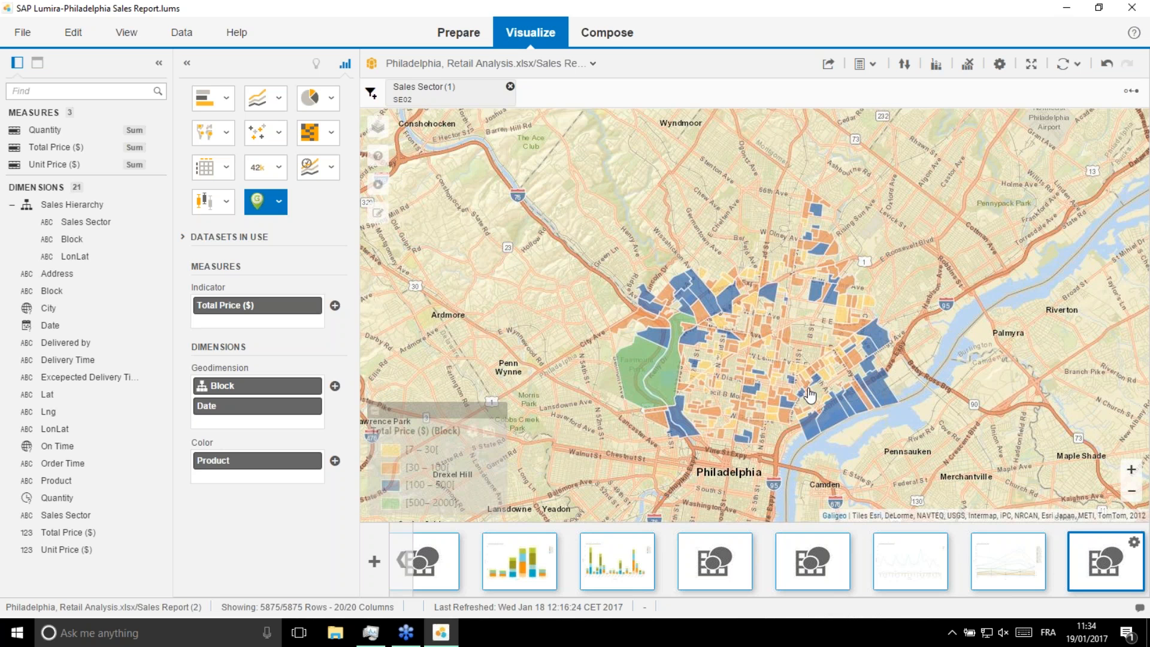
pyautogui.click(390, 468)
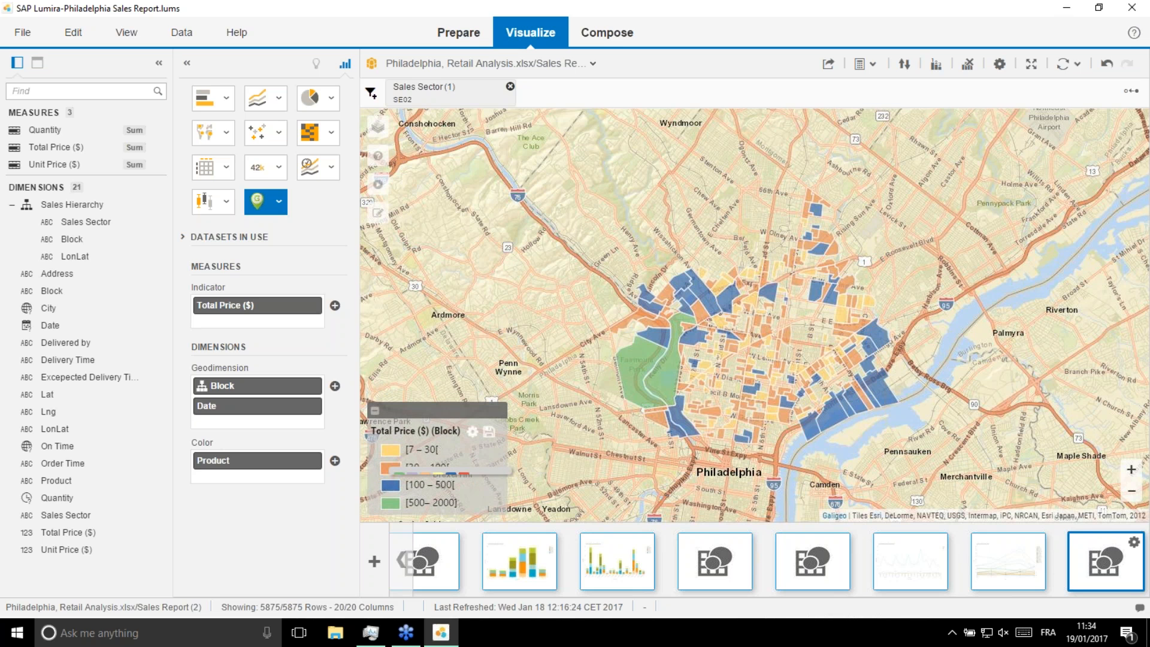
pyautogui.click(466, 478)
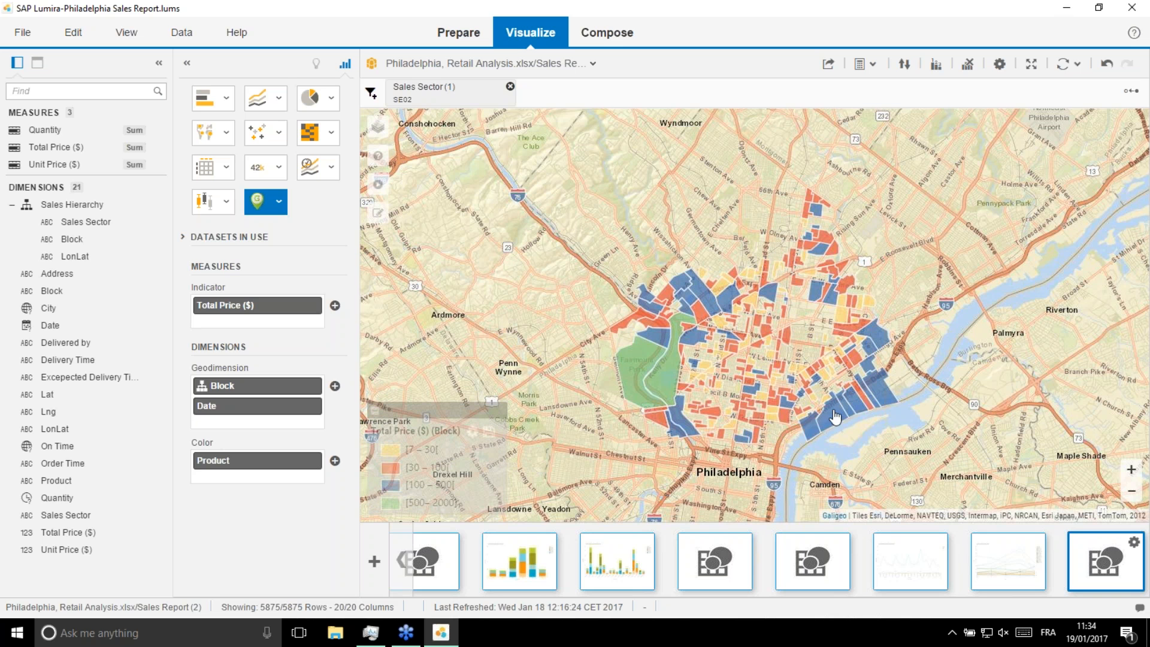
# Drill down into block 2910 to check the product split of its locations, and drill back up to the blocks
pyautogui.click(679, 418)
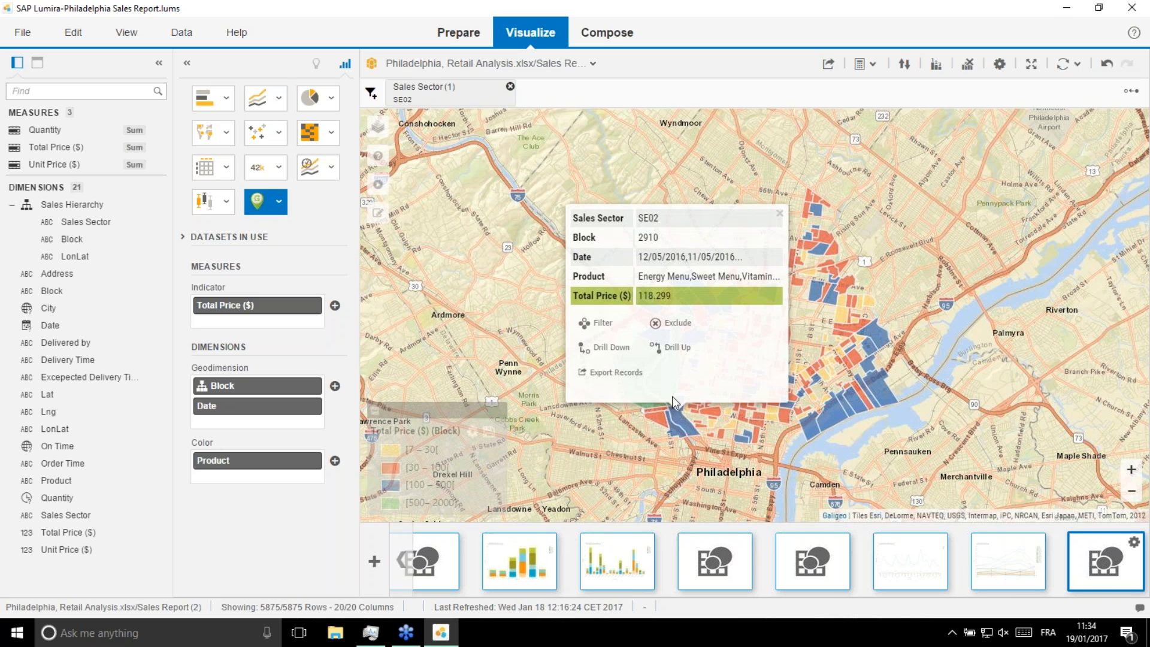
pyautogui.click(617, 353)
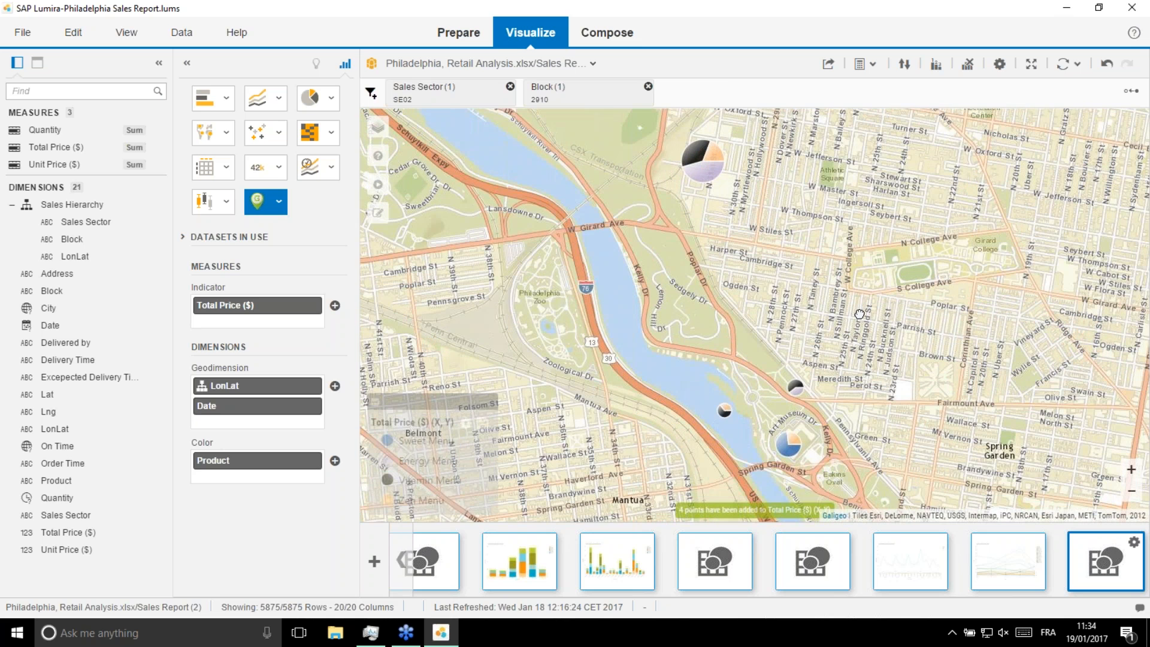
pyautogui.moveTo(788, 461)
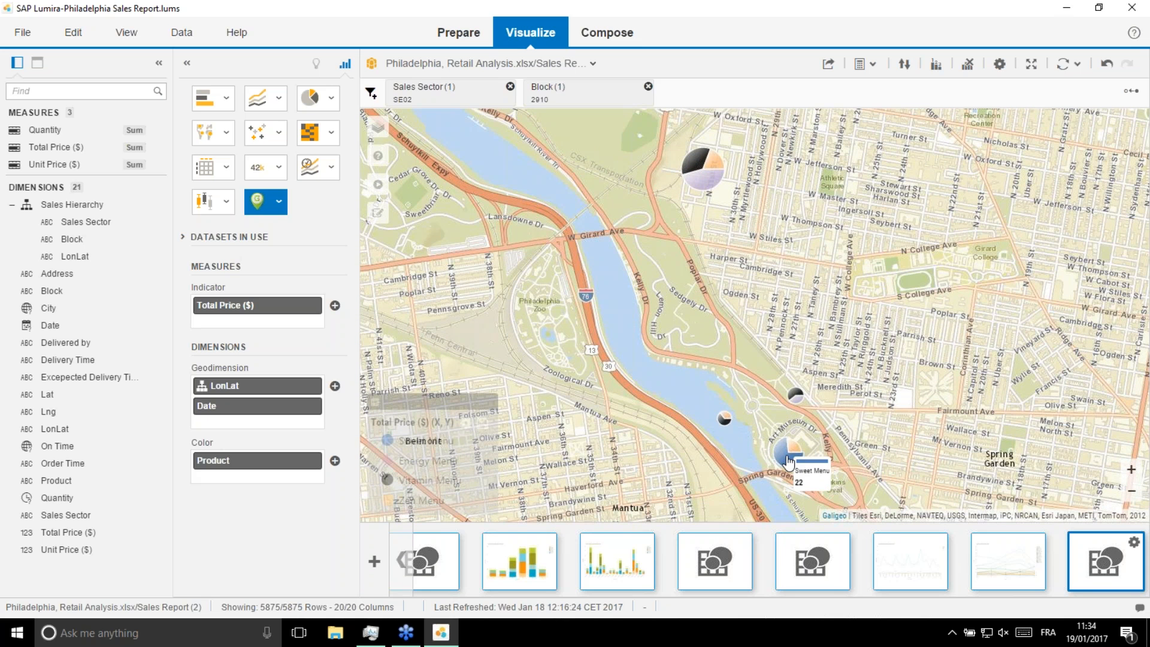
pyautogui.click(788, 462)
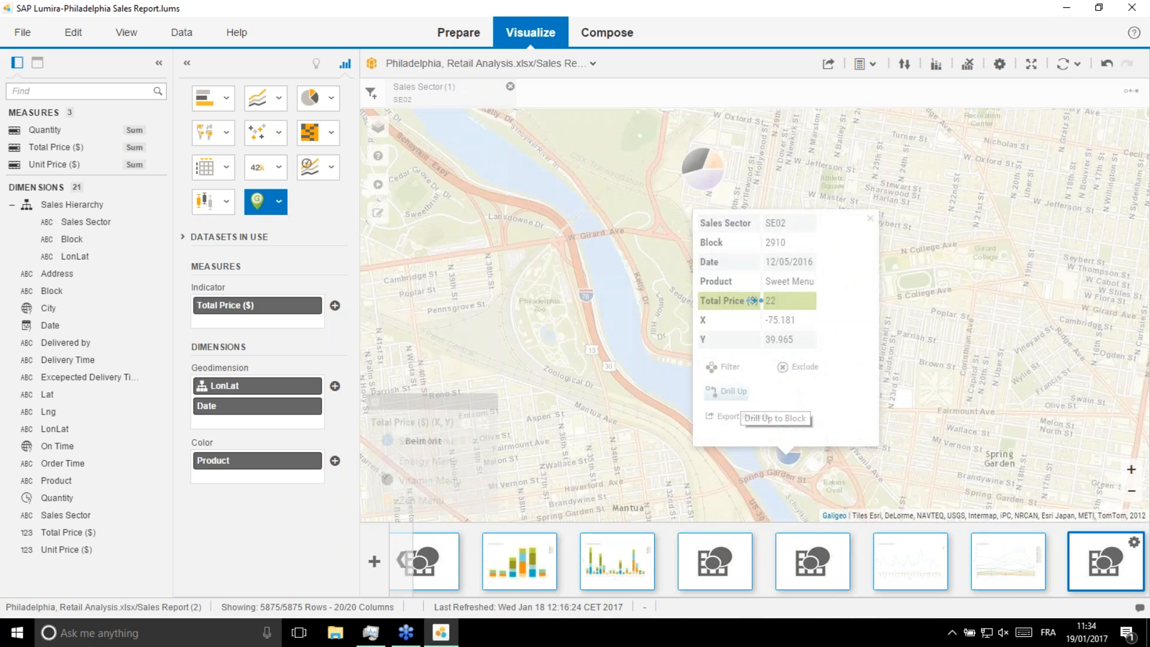
pyautogui.click(742, 394)
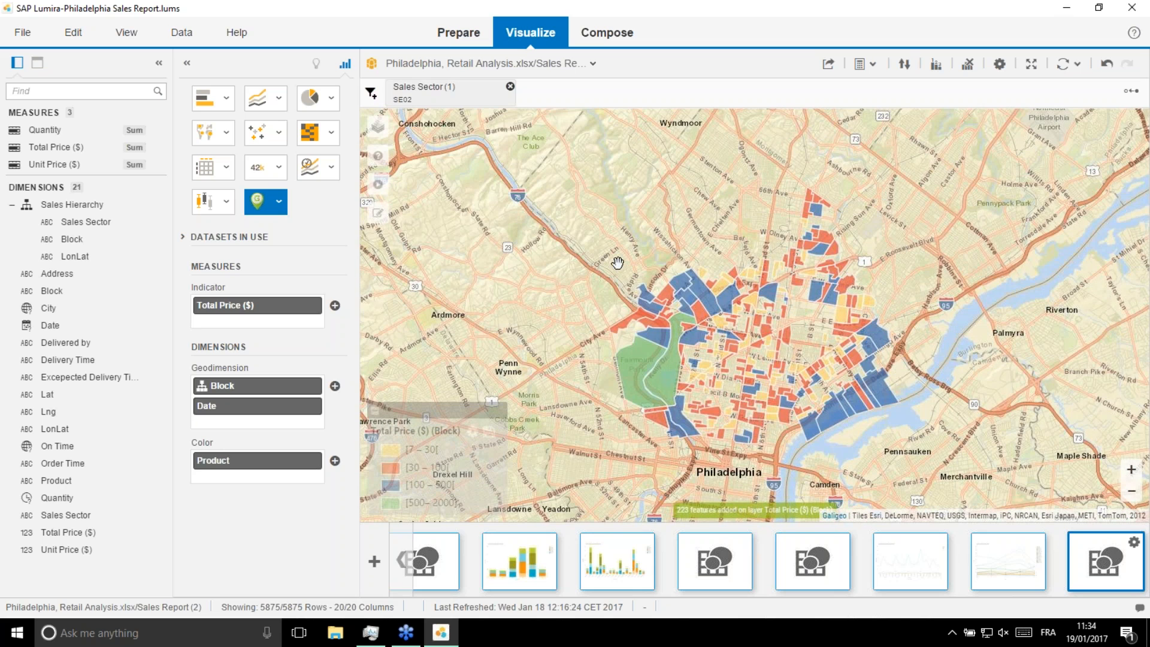
# Select the northwestern blocks, including those around Fairmount Park, with a freehand area and filter the map to them
pyautogui.click(387, 212)
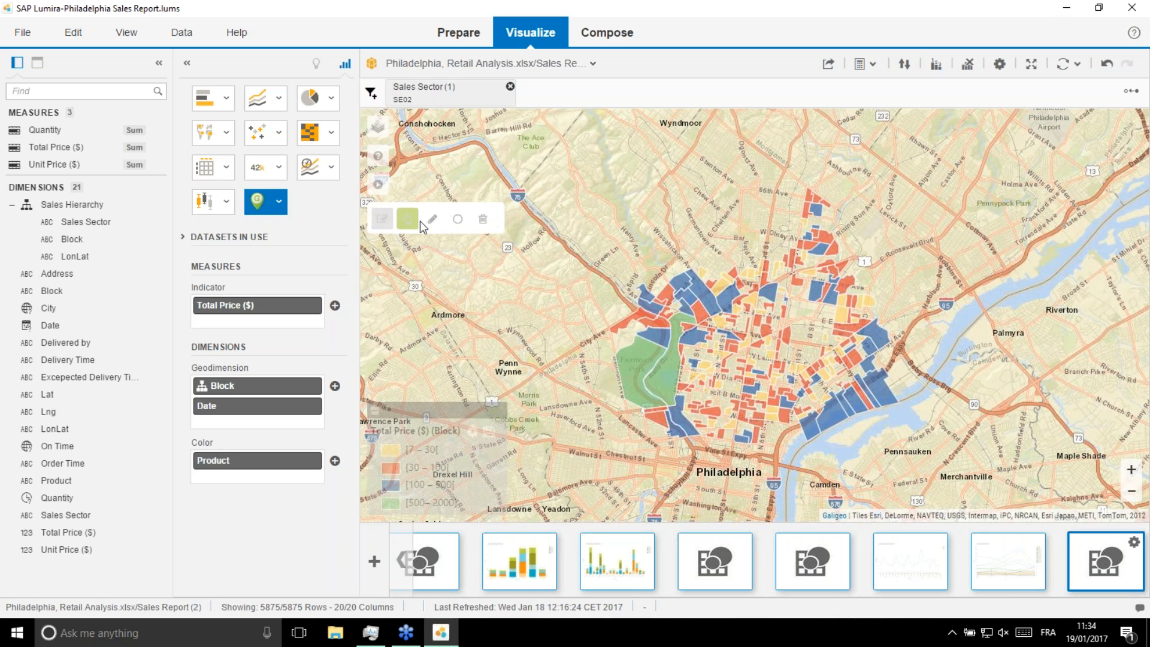
pyautogui.click(434, 219)
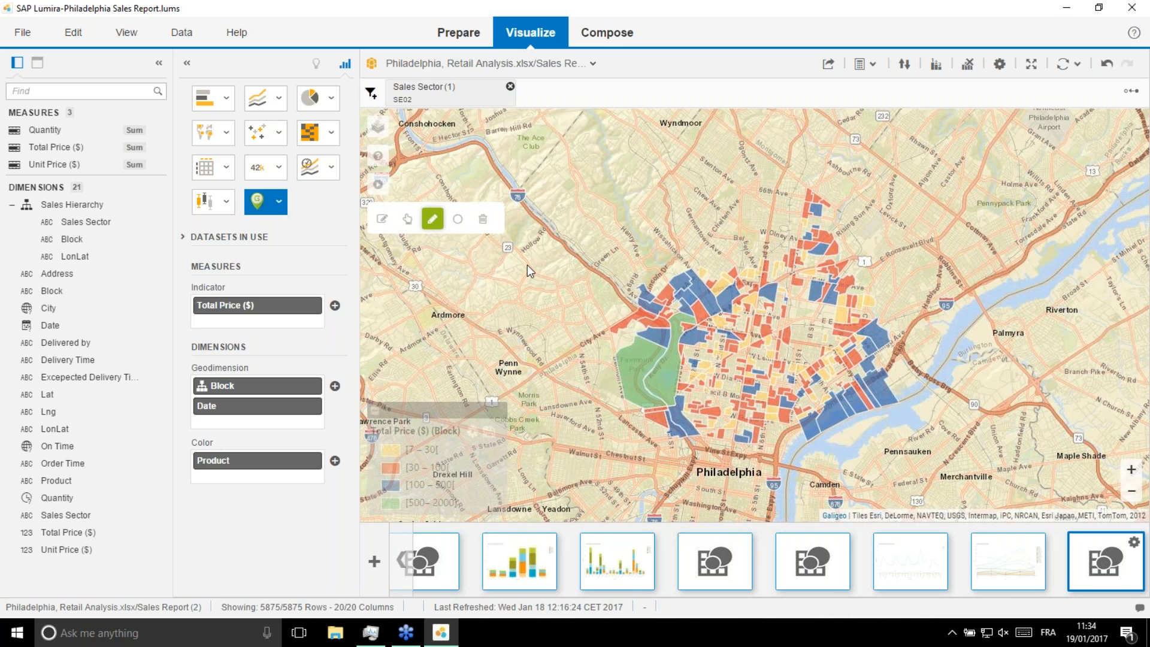
pyautogui.click(429, 225)
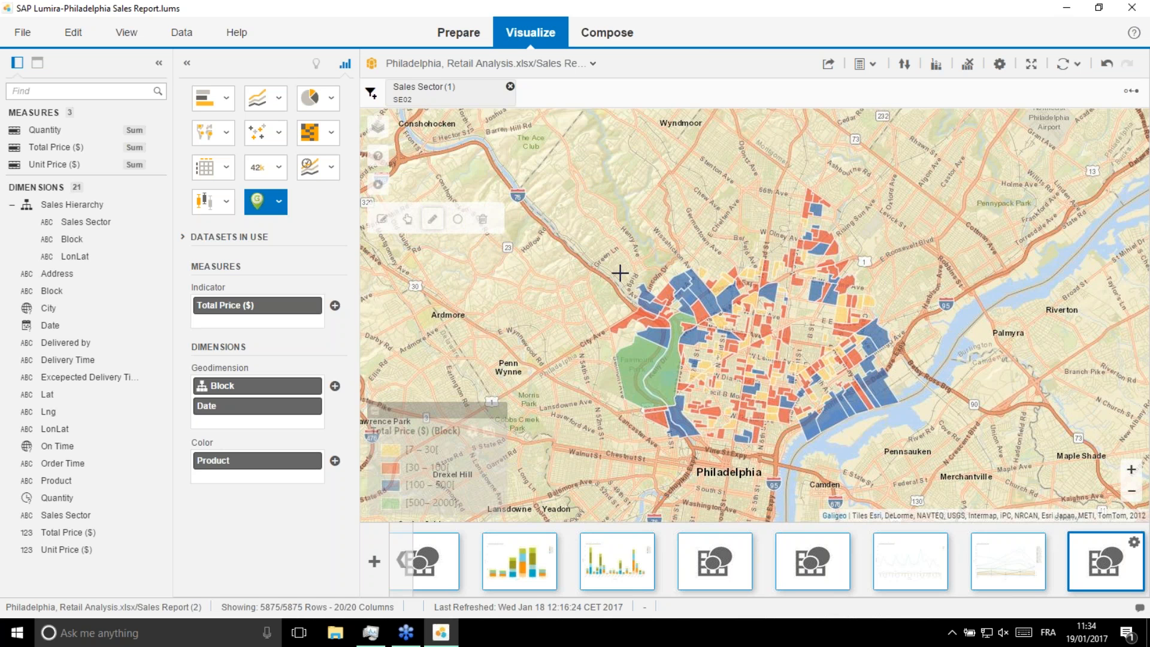
pyautogui.moveTo(660, 249)
pyautogui.mouseDown()
pyautogui.moveTo(593, 277)
pyautogui.moveTo(712, 351)
pyautogui.moveTo(661, 249)
pyautogui.mouseUp()
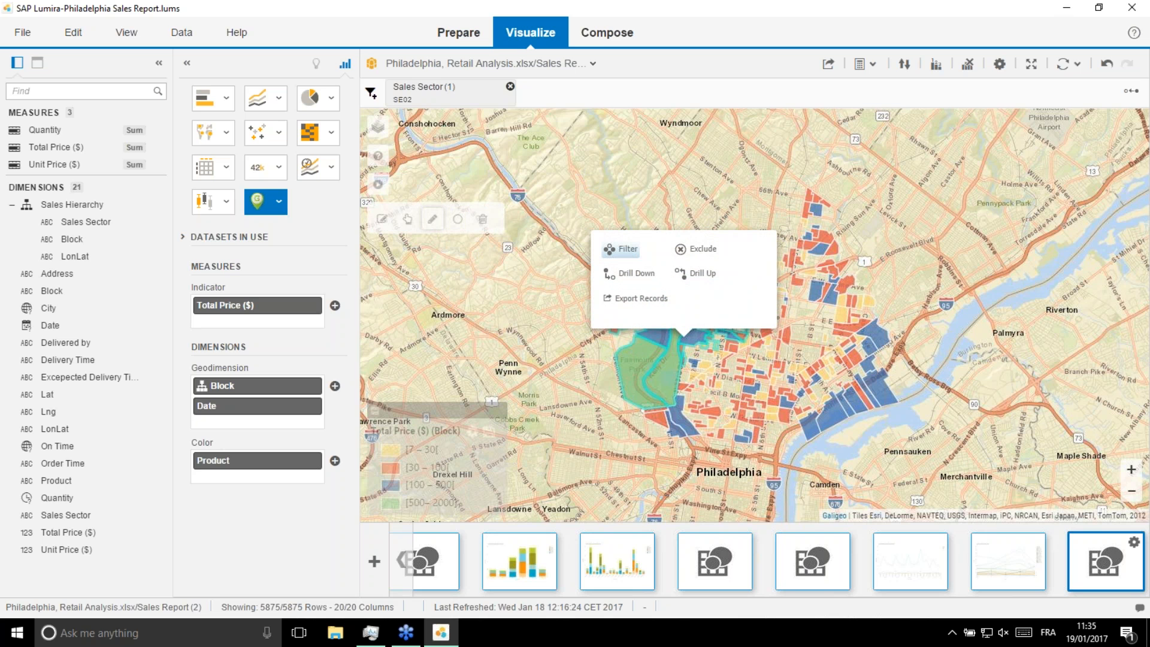
pyautogui.click(629, 254)
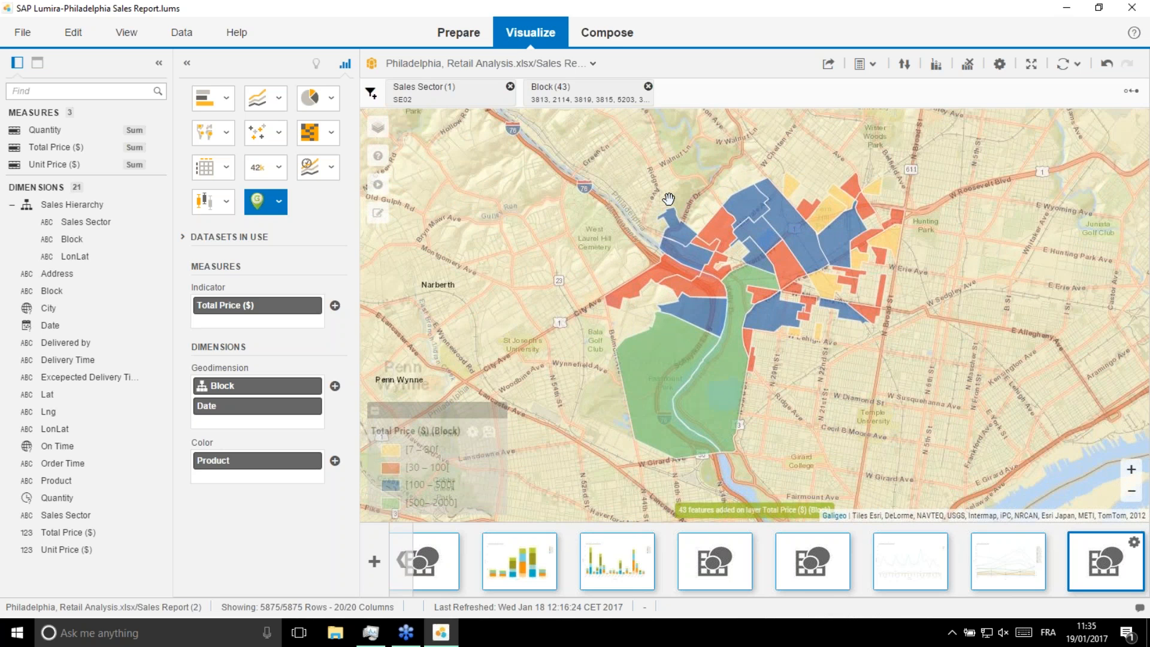
# Drill down into block 3809 and select the locations within two 1 km radius circles around East Park Reservoir
pyautogui.click(740, 337)
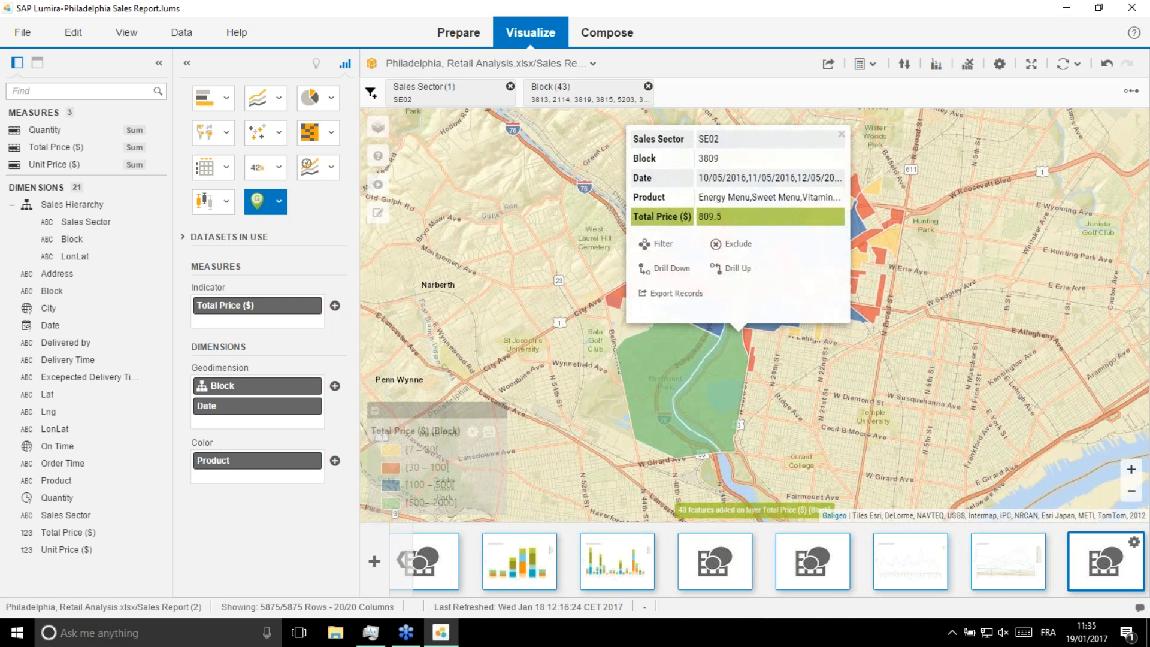
pyautogui.click(664, 269)
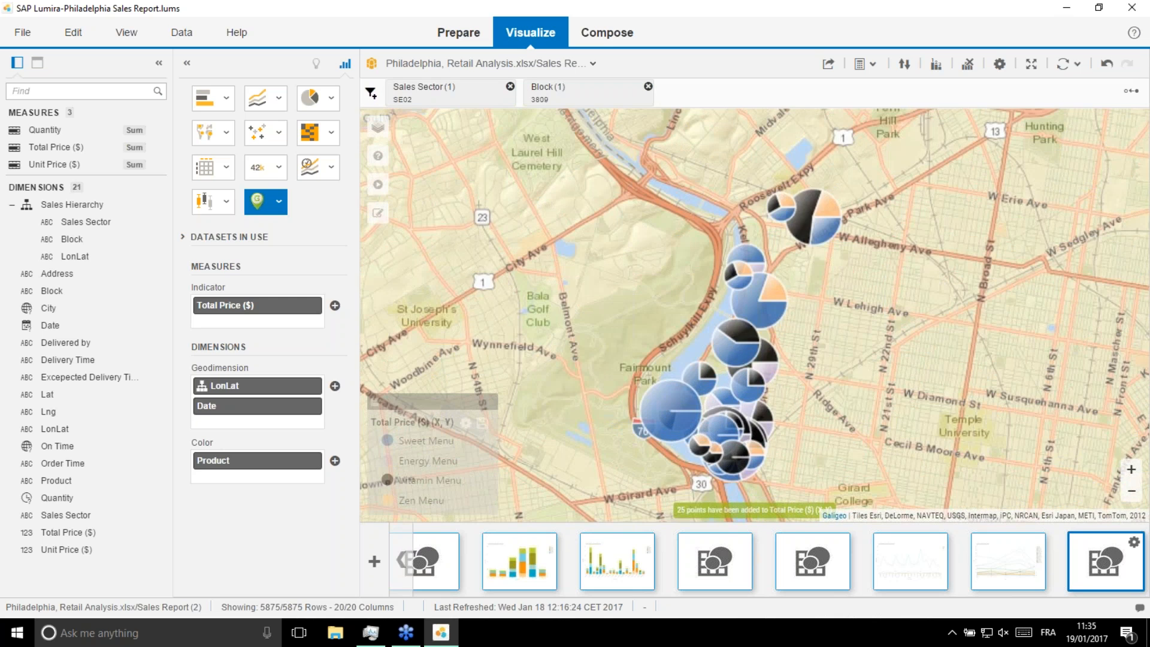
pyautogui.click(378, 213)
pyautogui.click(457, 219)
pyautogui.doubleClick(460, 249)
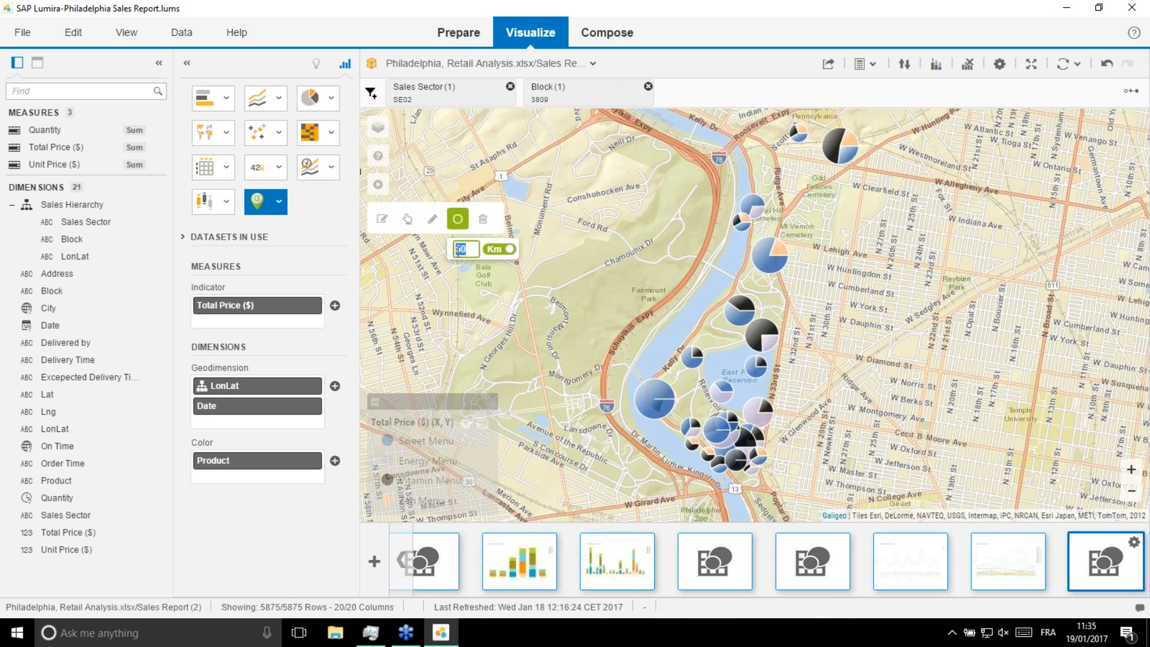
pyautogui.write('1')
pyautogui.click(482, 222)
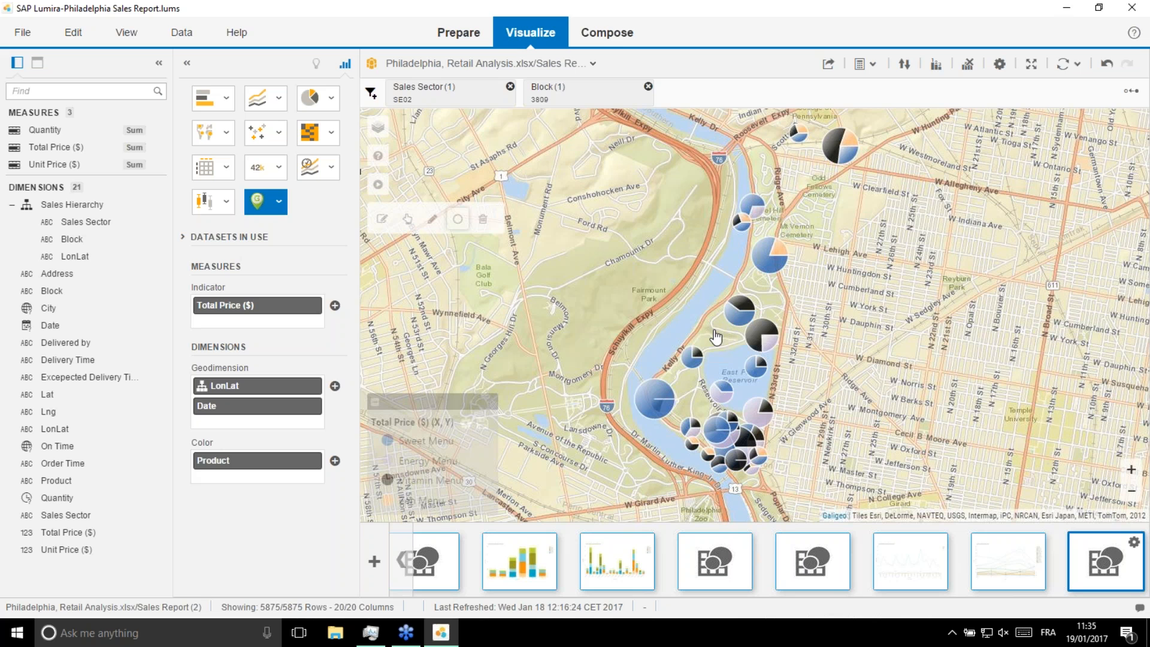
pyautogui.click(716, 338)
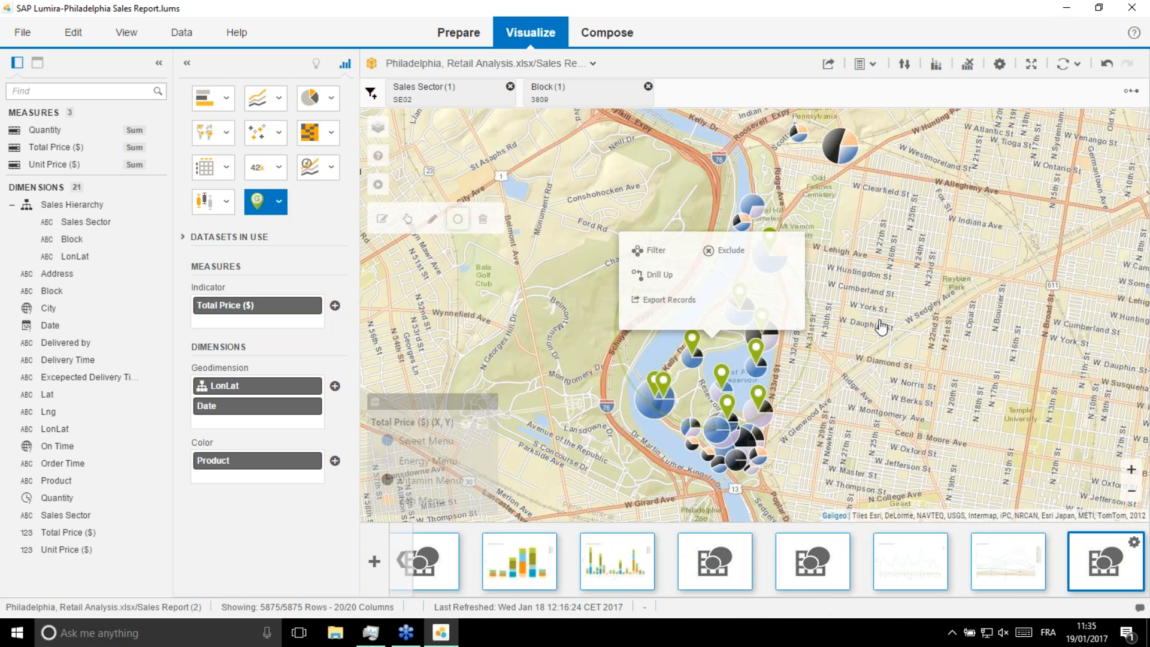
pyautogui.click(690, 409)
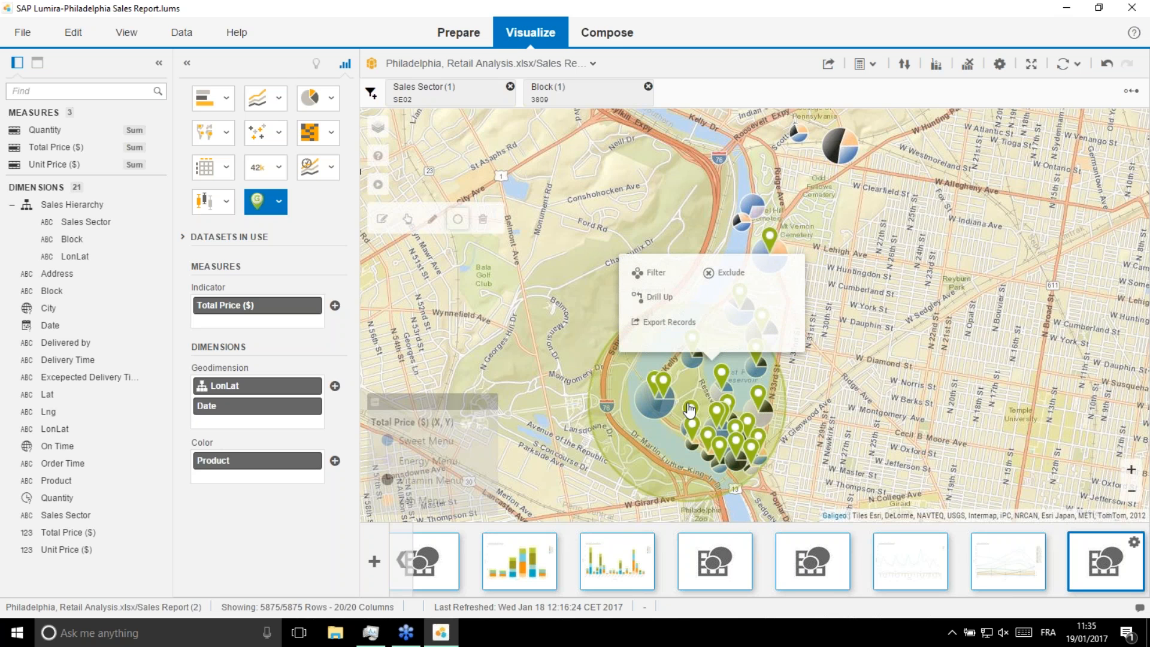
pyautogui.click(679, 324)
pyautogui.click(367, 440)
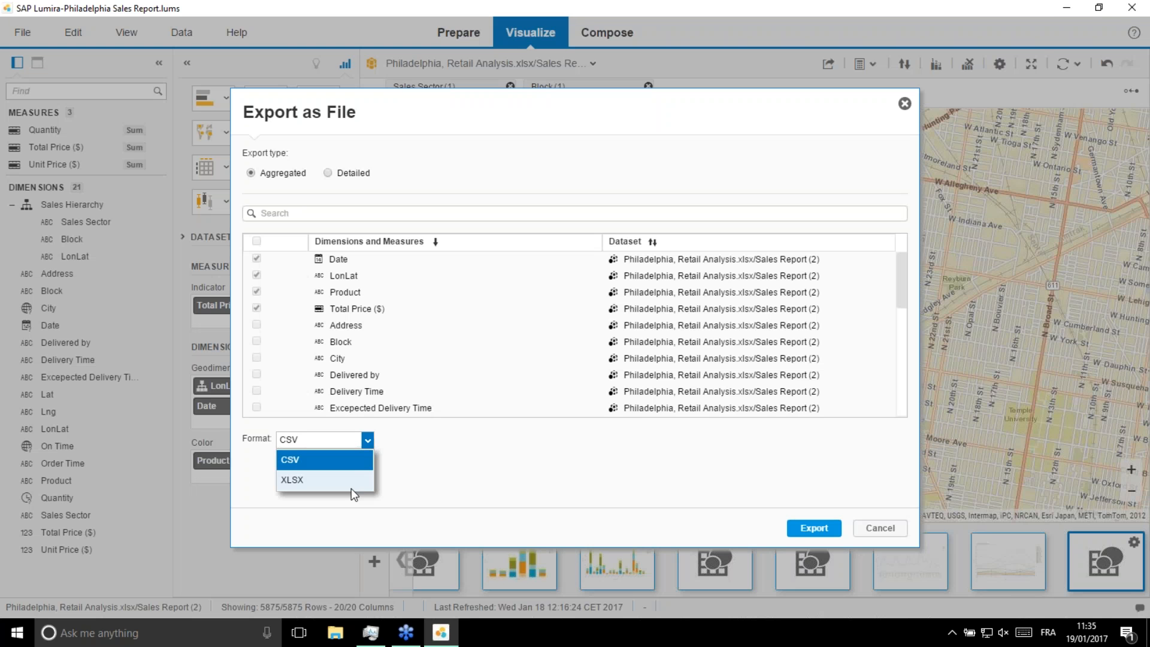
pyautogui.click(352, 477)
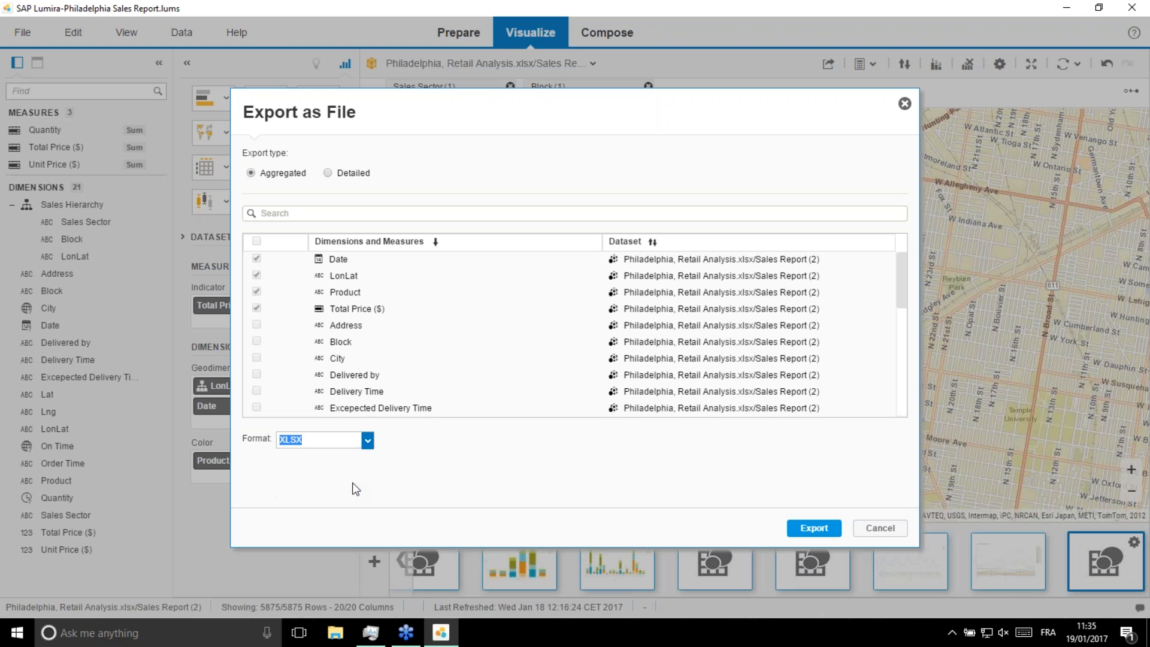
pyautogui.click(893, 531)
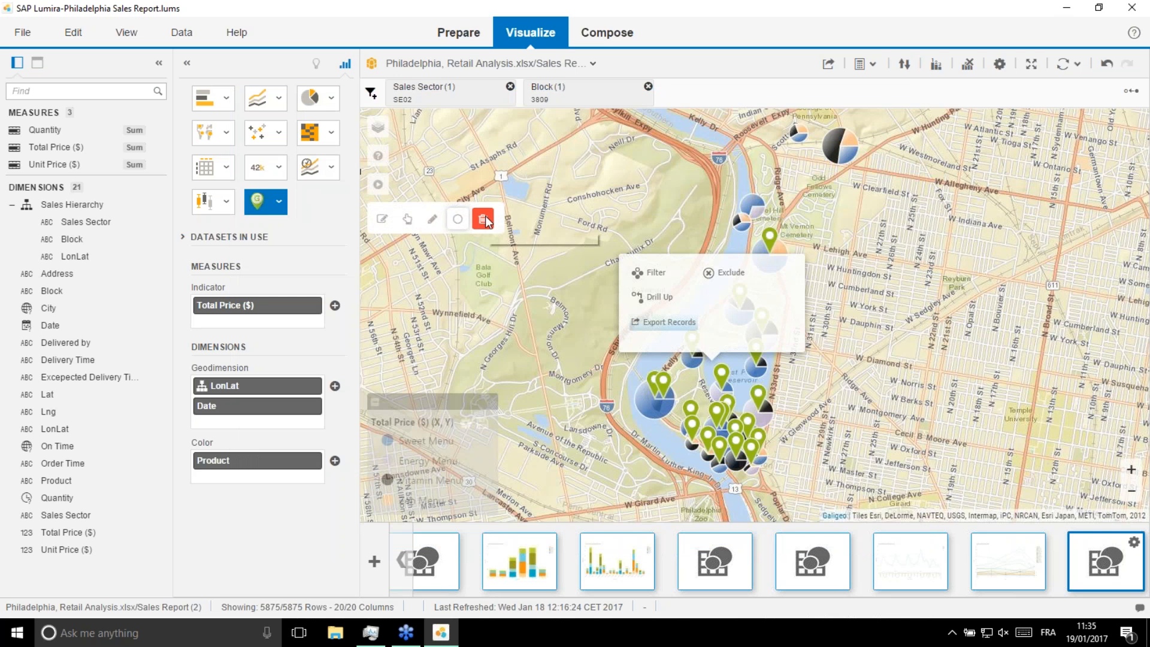
# Clear the location selection, animate the map by Date with the legend hidden, and pause the animation at 12/05/2016
pyautogui.click(485, 220)
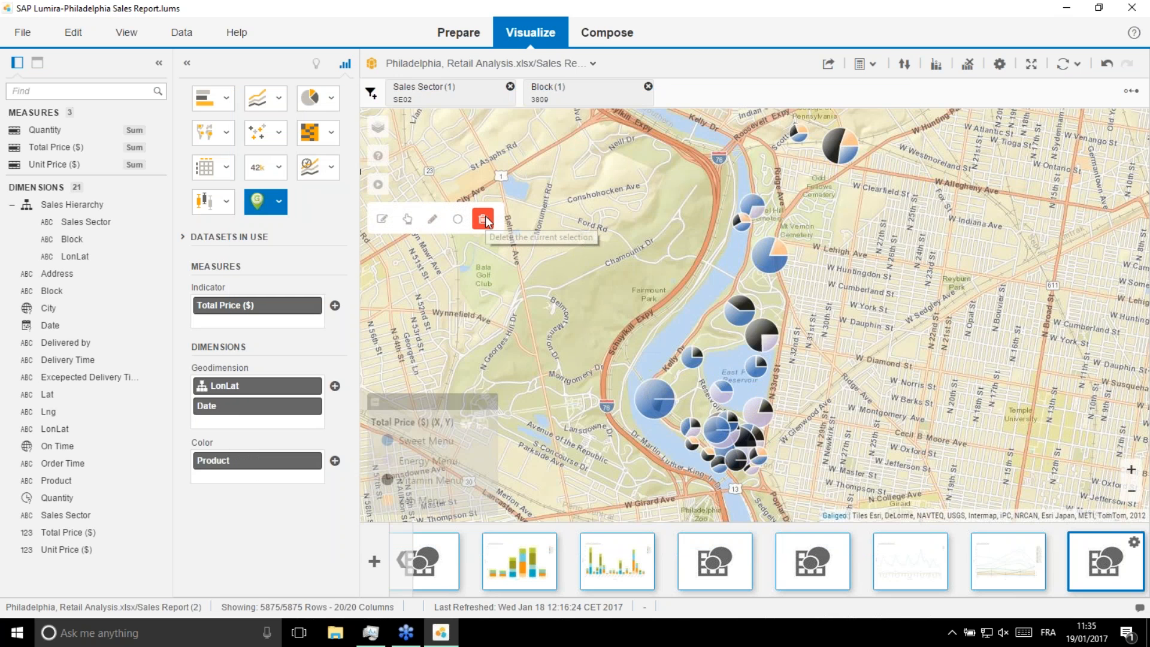
pyautogui.click(383, 193)
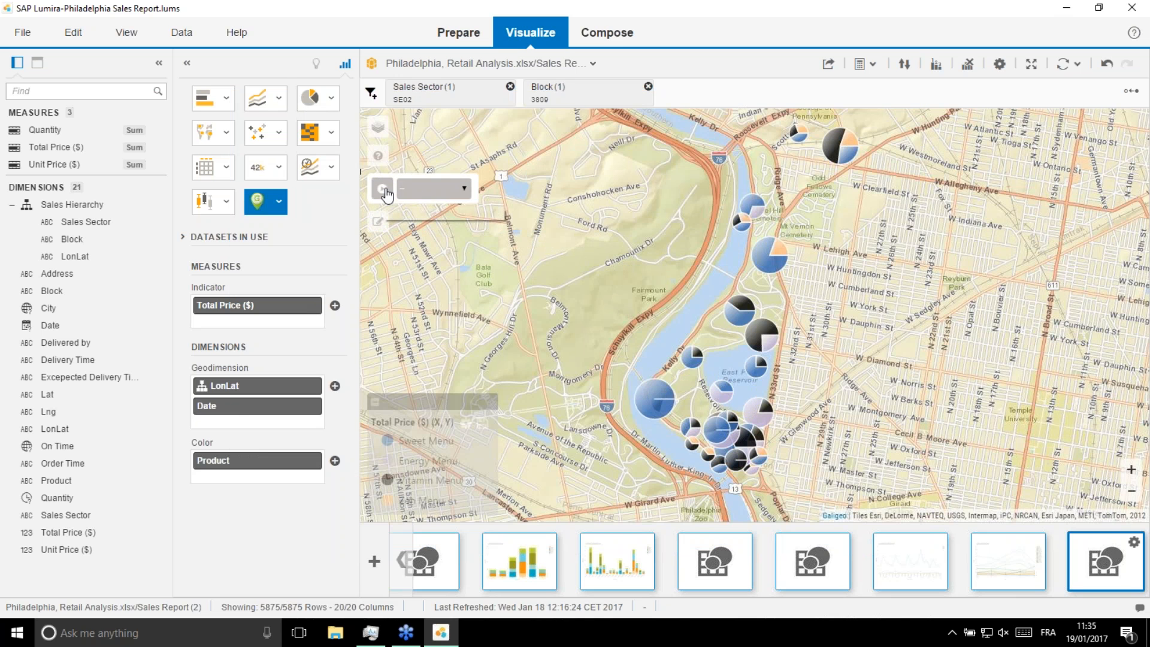
pyautogui.click(417, 189)
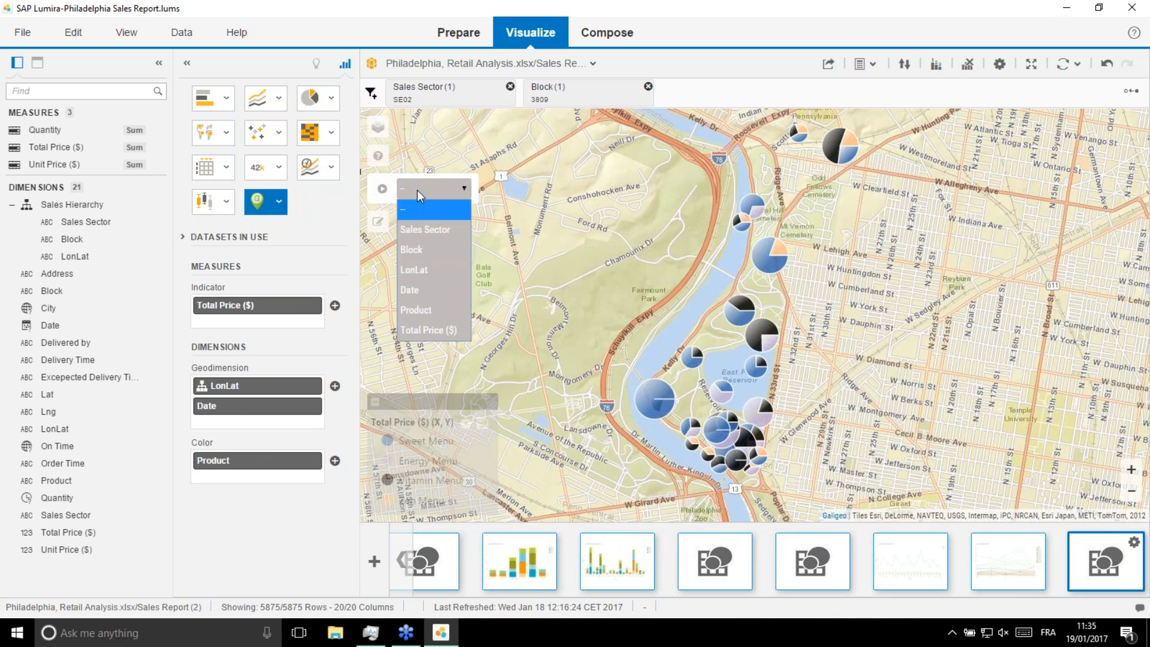
pyautogui.click(423, 290)
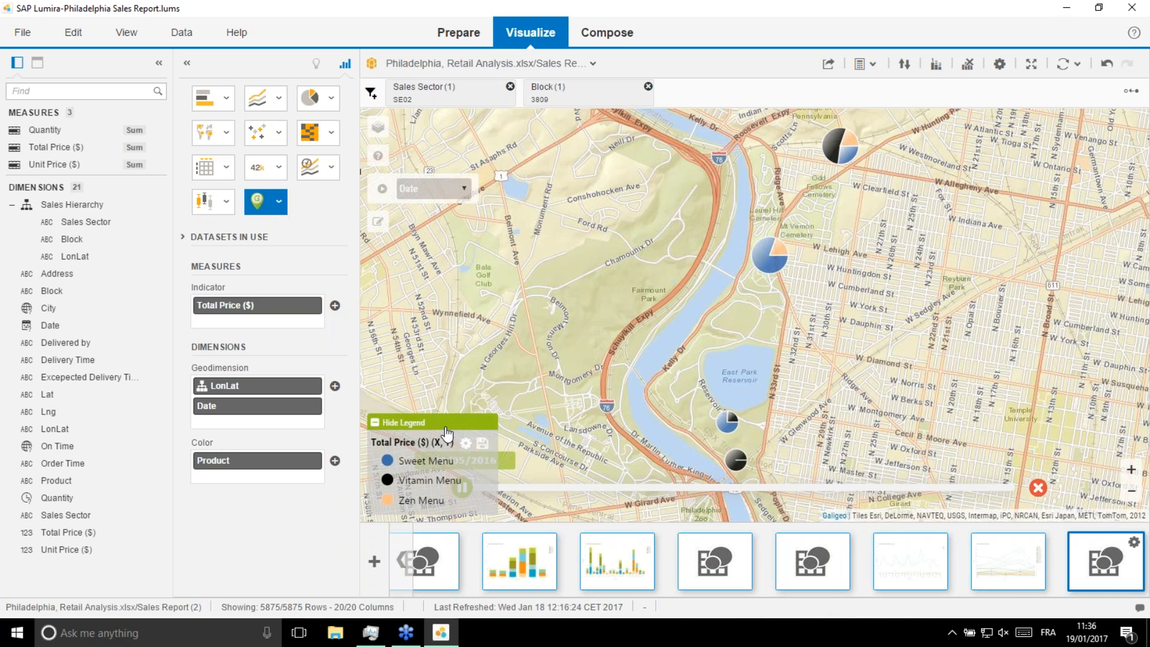
pyautogui.click(445, 424)
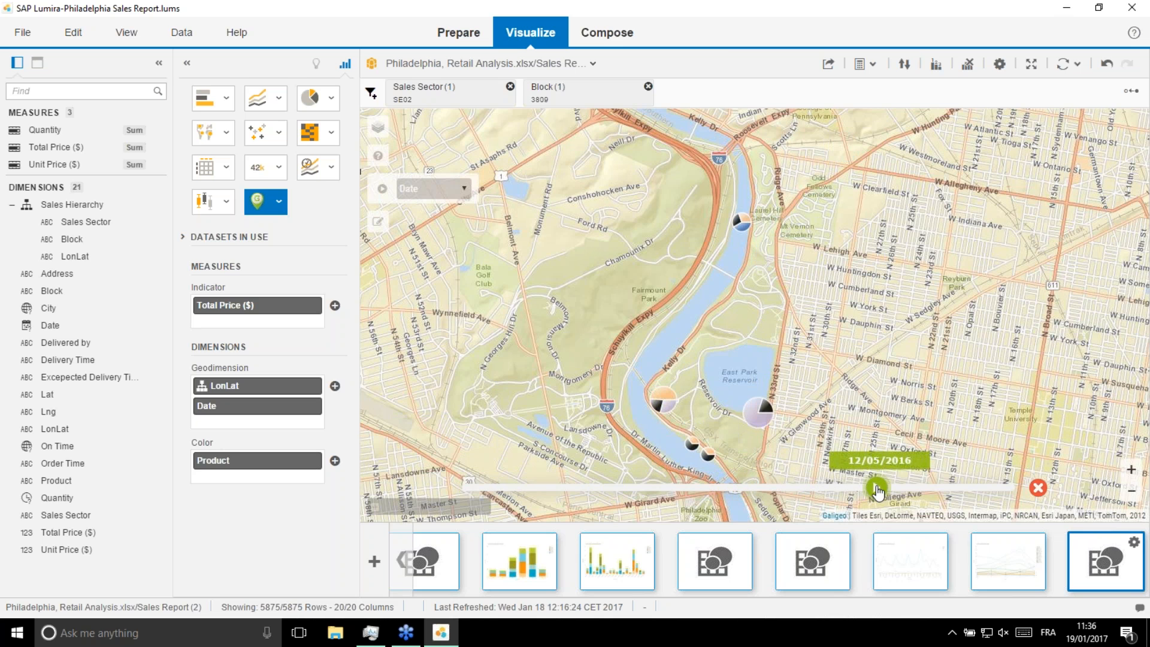
pyautogui.click(876, 488)
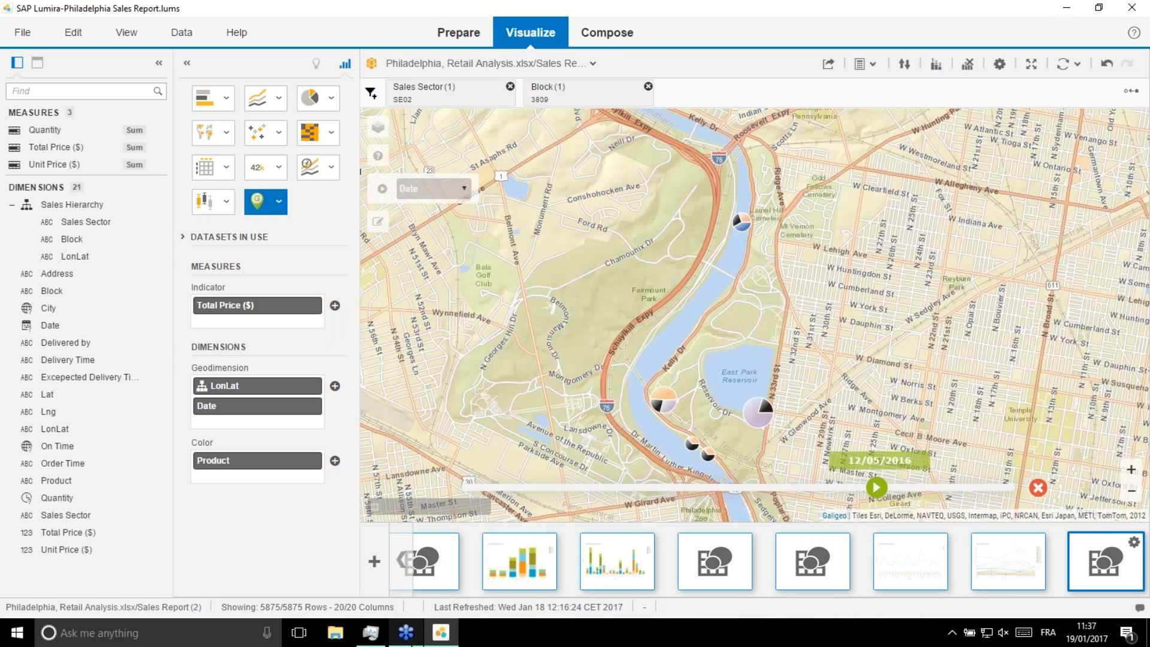
# Switch to the Galigeo_SAPBI_G17 presentation in PowerPoint and show the closing contact slide, slide 21, full screen
pyautogui.click(407, 641)
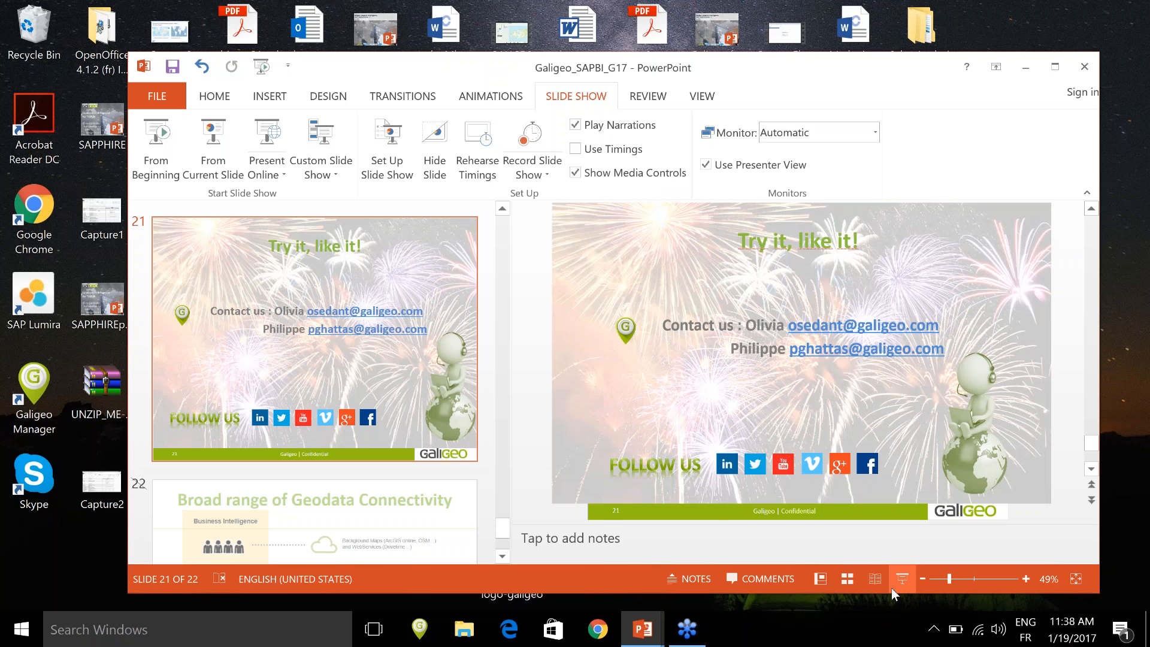
pyautogui.click(891, 587)
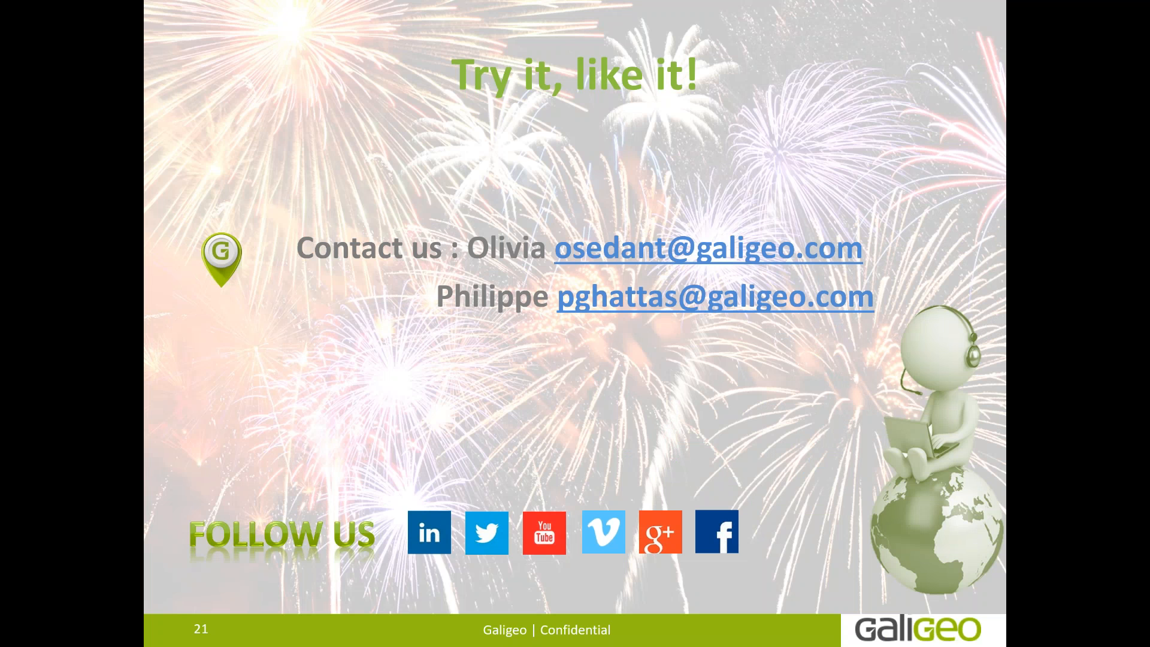